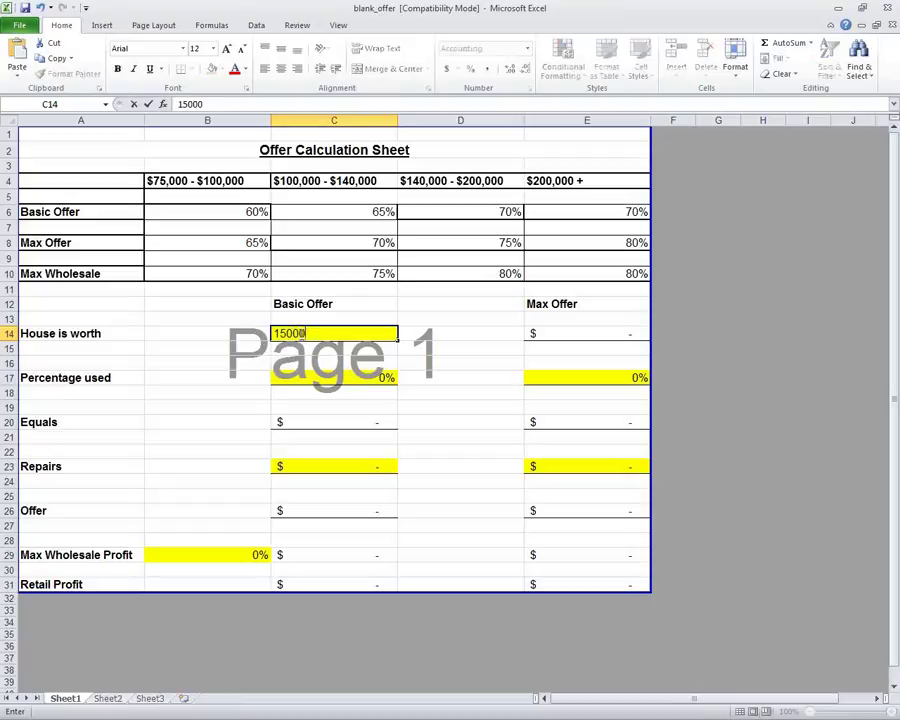
Commit the house worth entry in the Basic Offer column of the offer calculation sheet
key(Return)
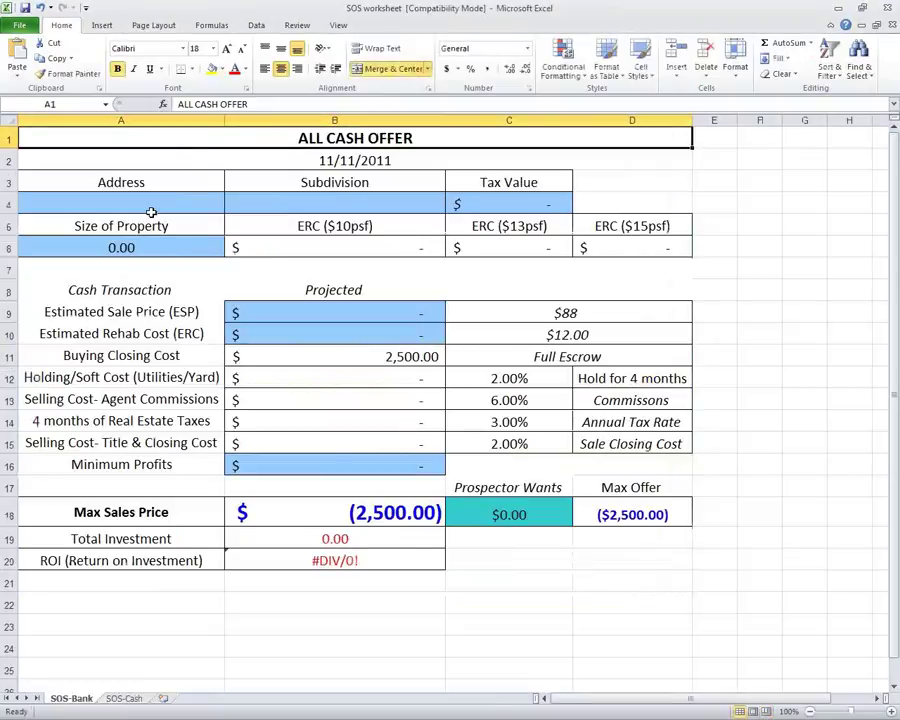
In the SOS worksheet's all cash offer, enter the property address, USA as the subdivision and 147000 as the tax value
click(151, 206)
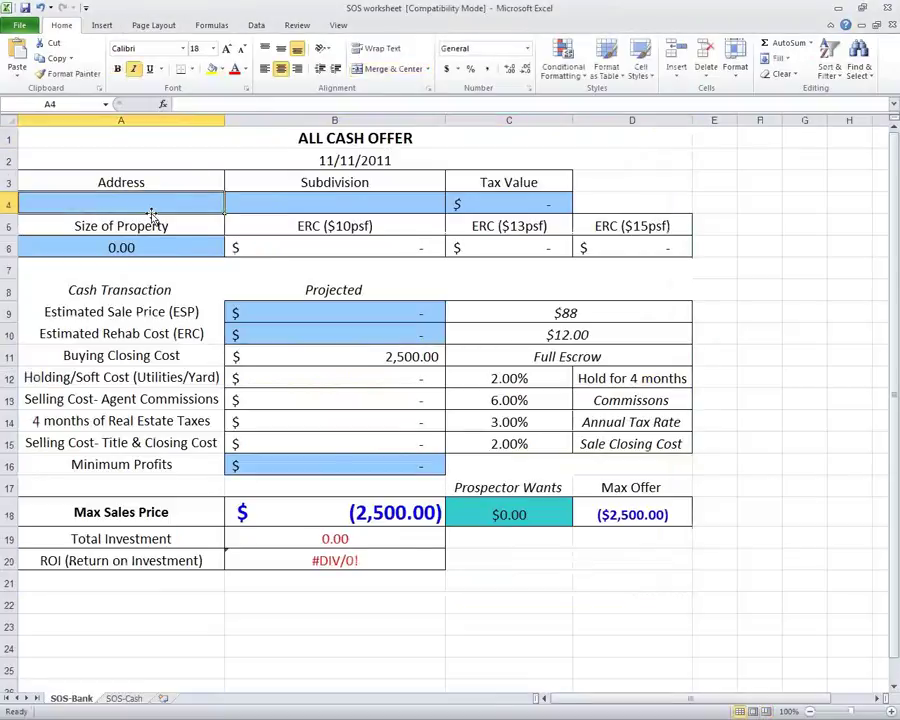
text(123 Main)
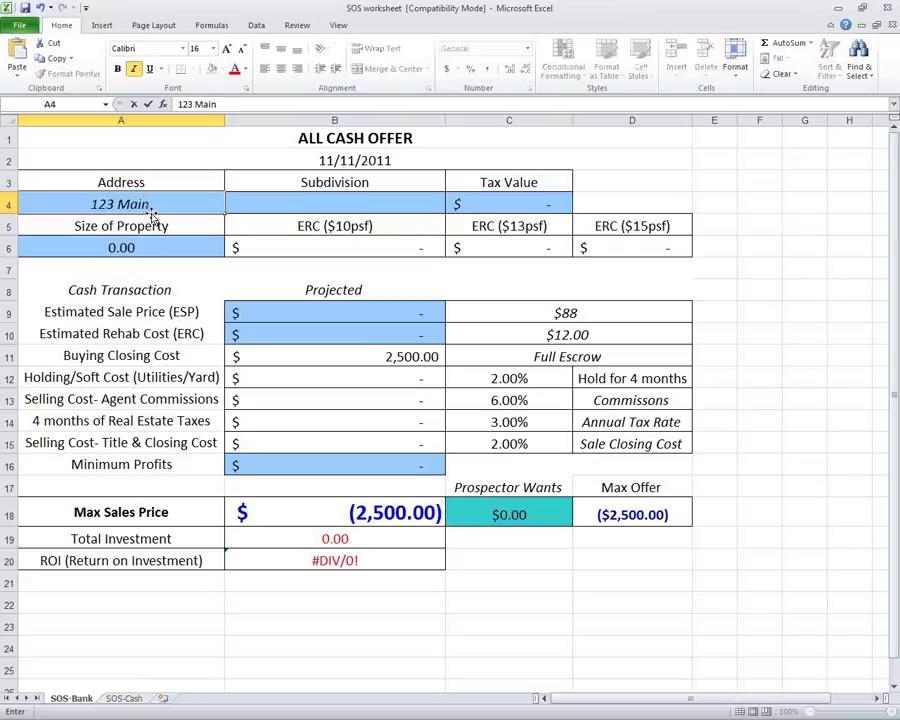
key(Tab)
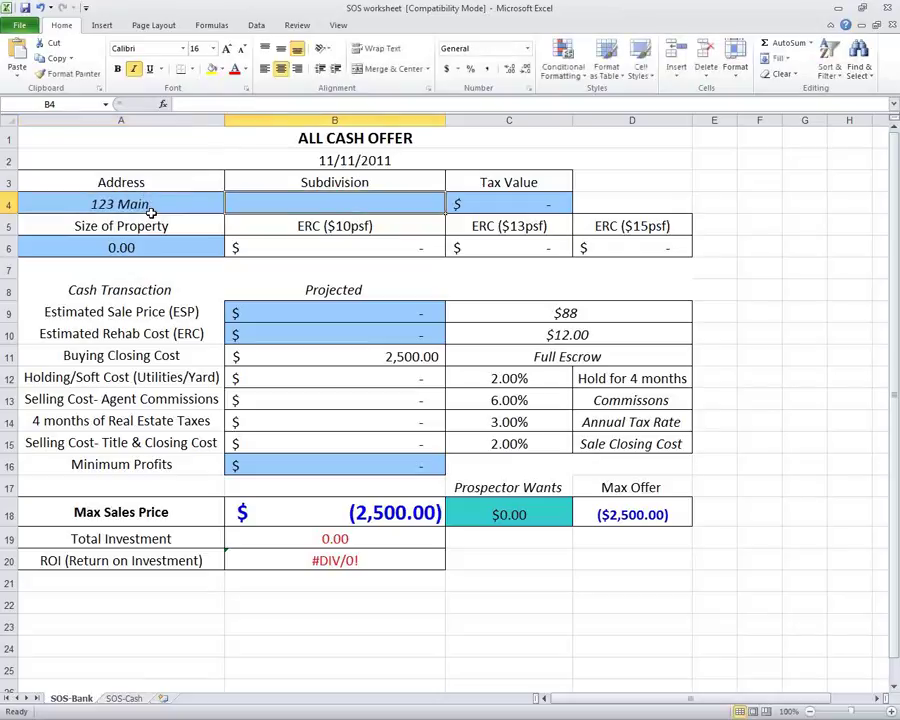
text(USA)
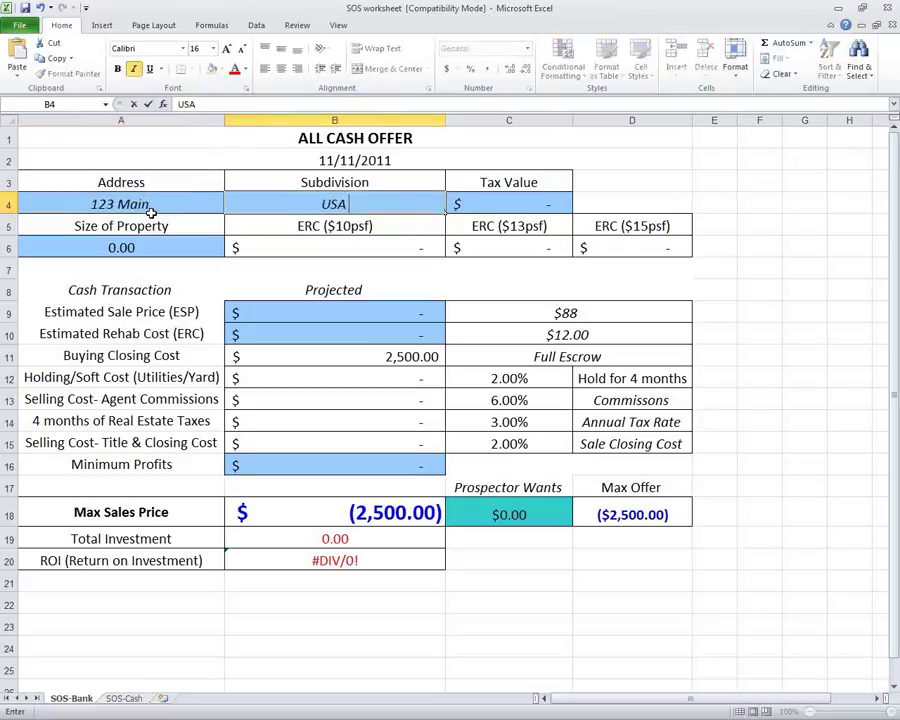
key(Tab)
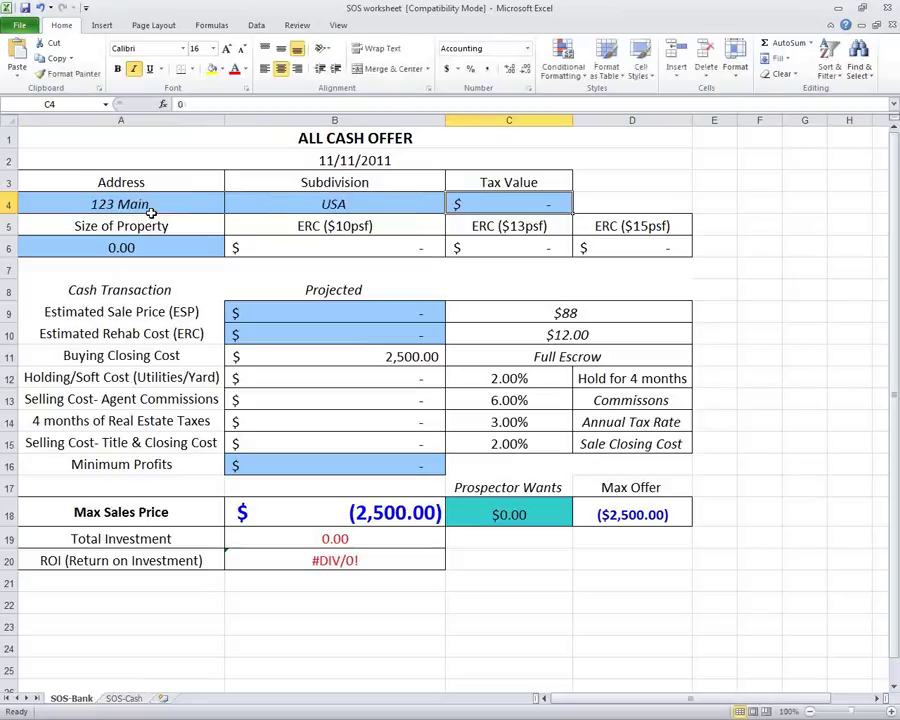
text(13)
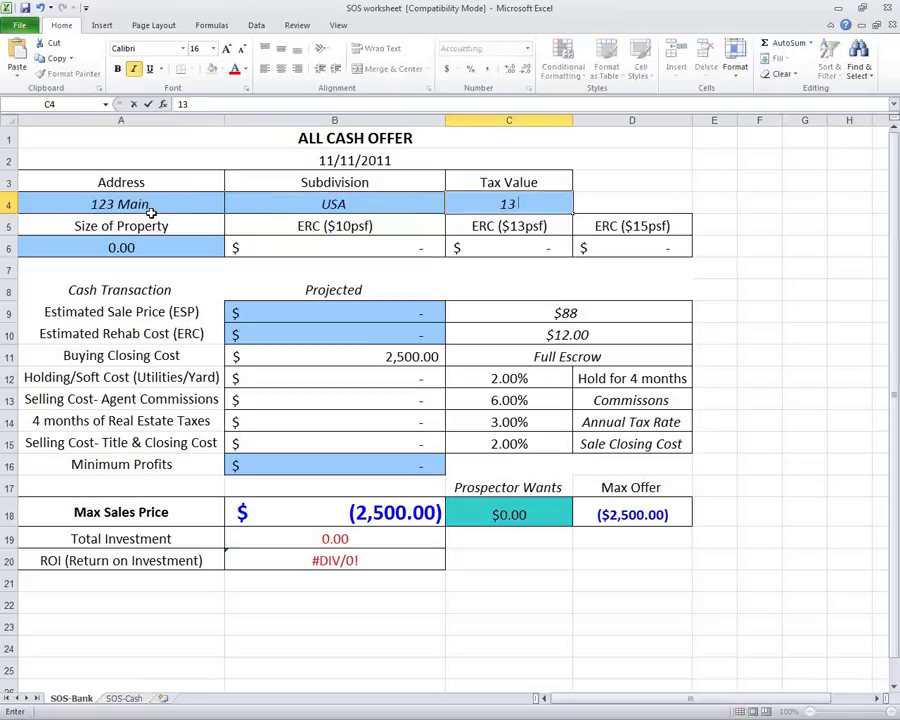
key(BackSpace)
text(47000)
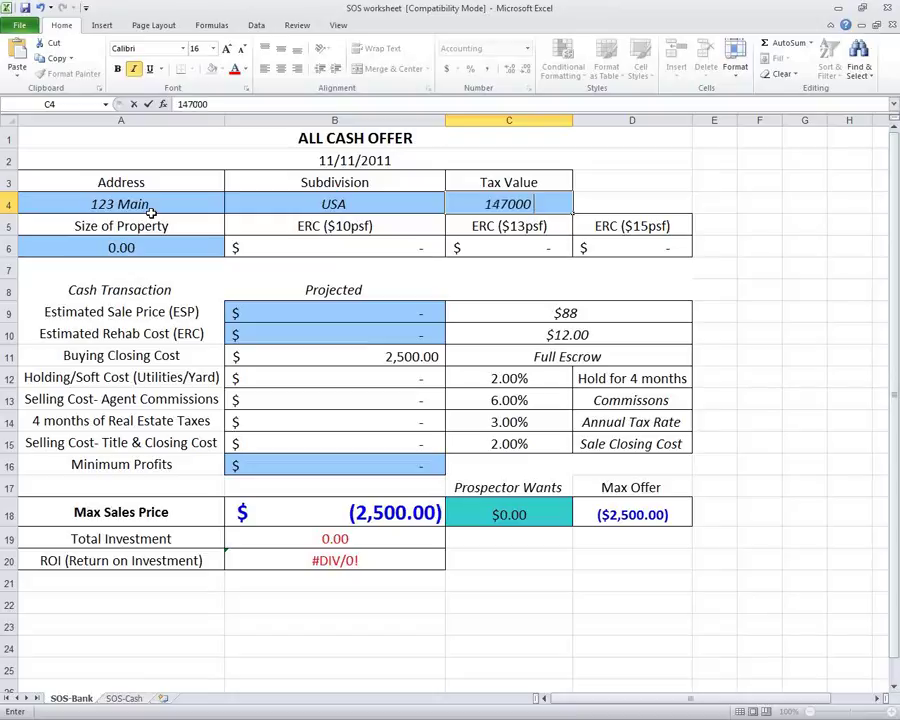
key(Return)
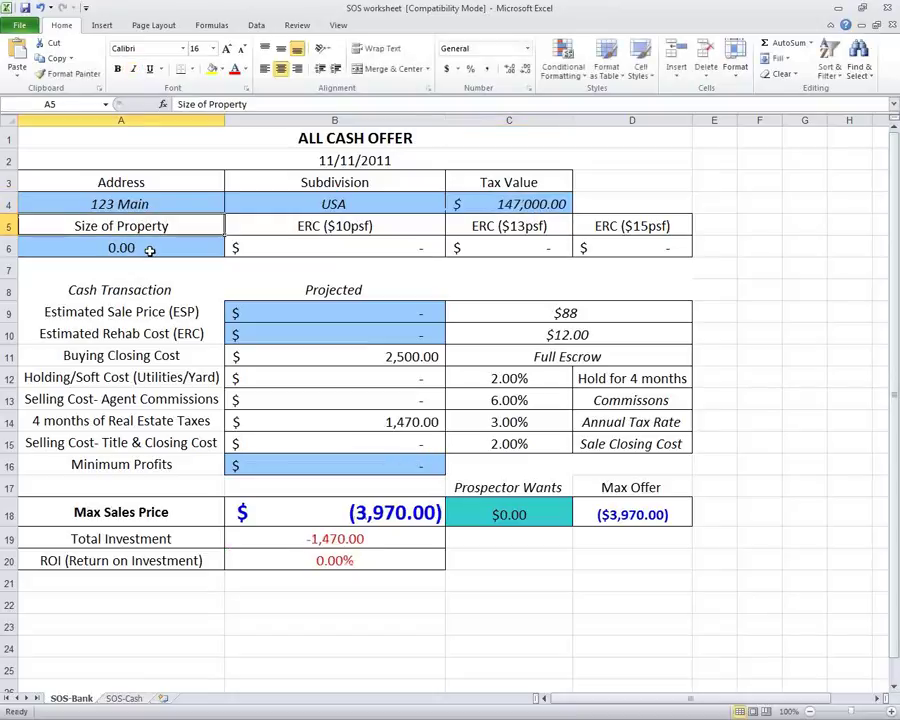
Set the size of the property to 1800
click(149, 250)
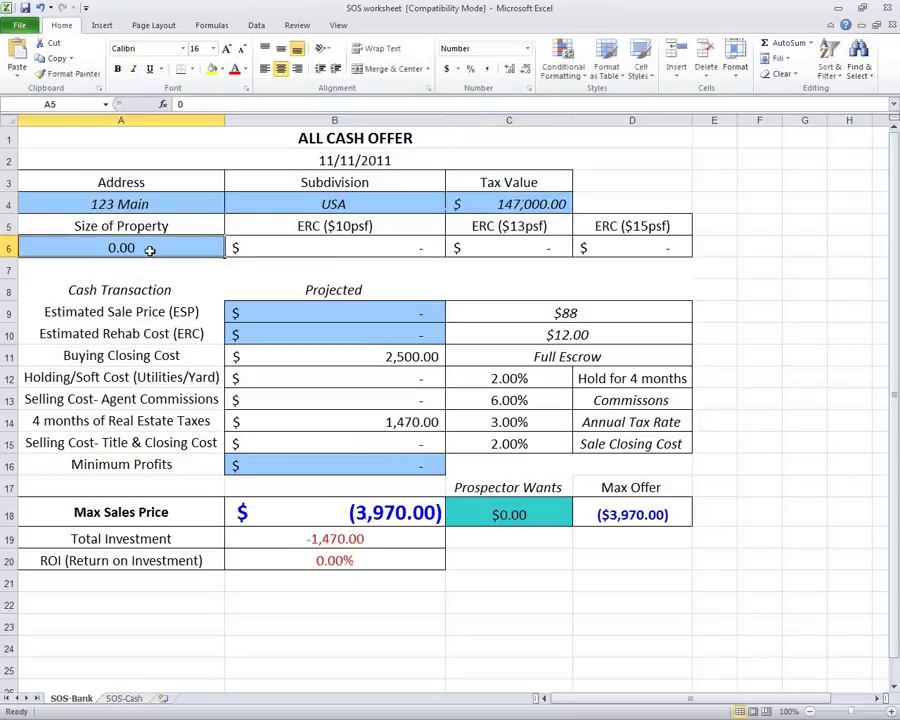
text(1800)
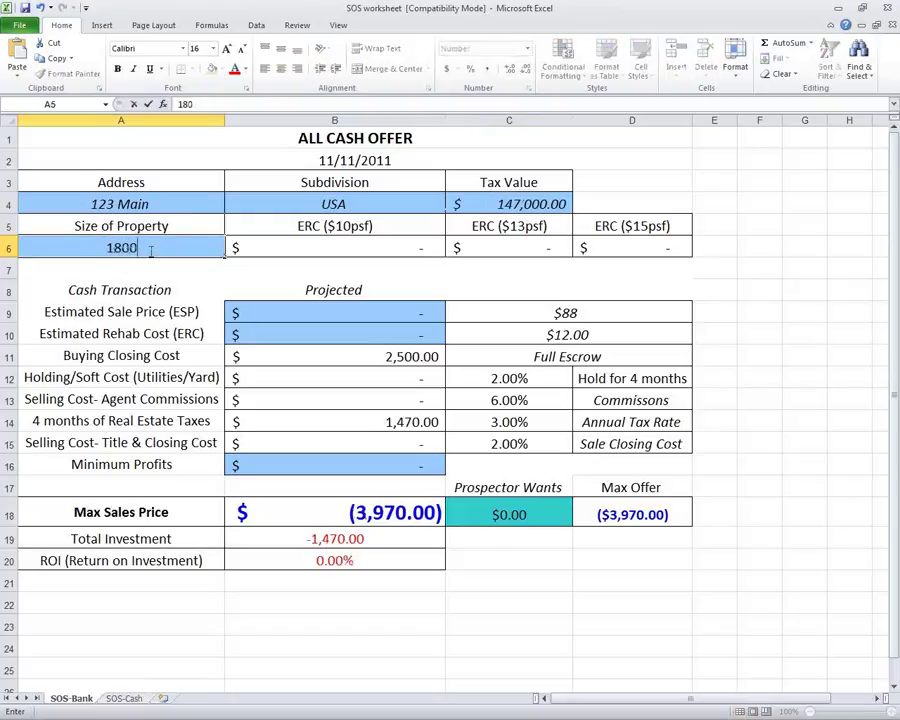
key(Tab)
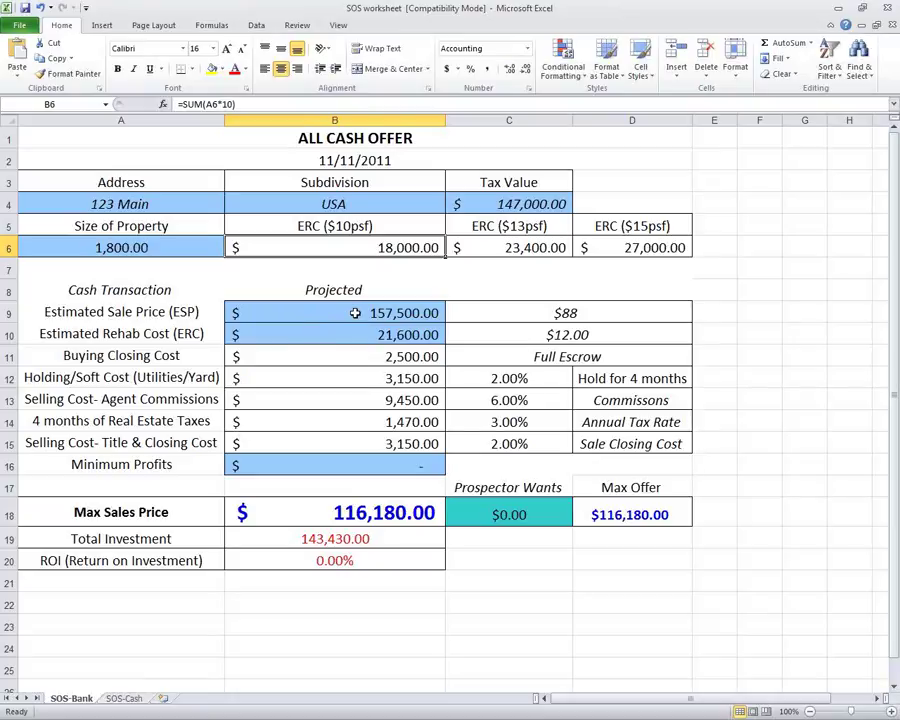
Set the rate beside the Estimated Sale Price to 85
click(355, 313)
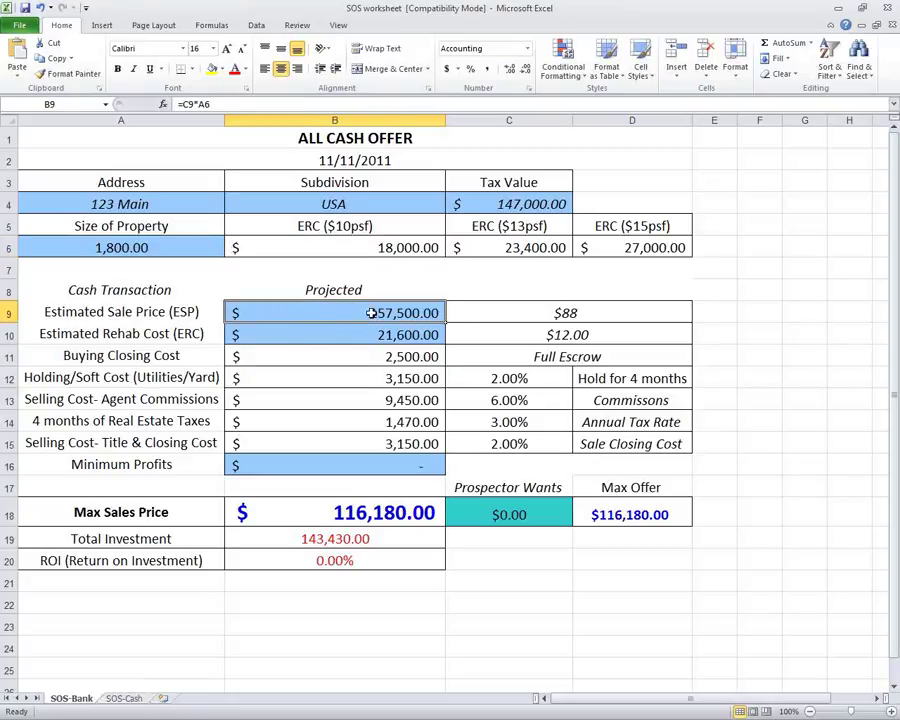
click(535, 312)
text(85)
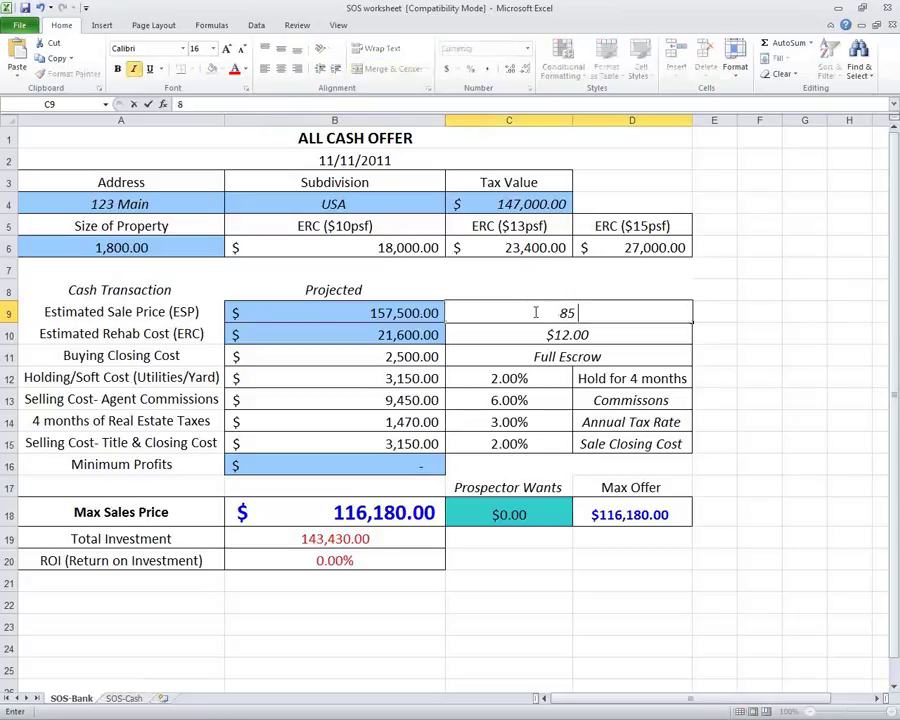
key(Return)
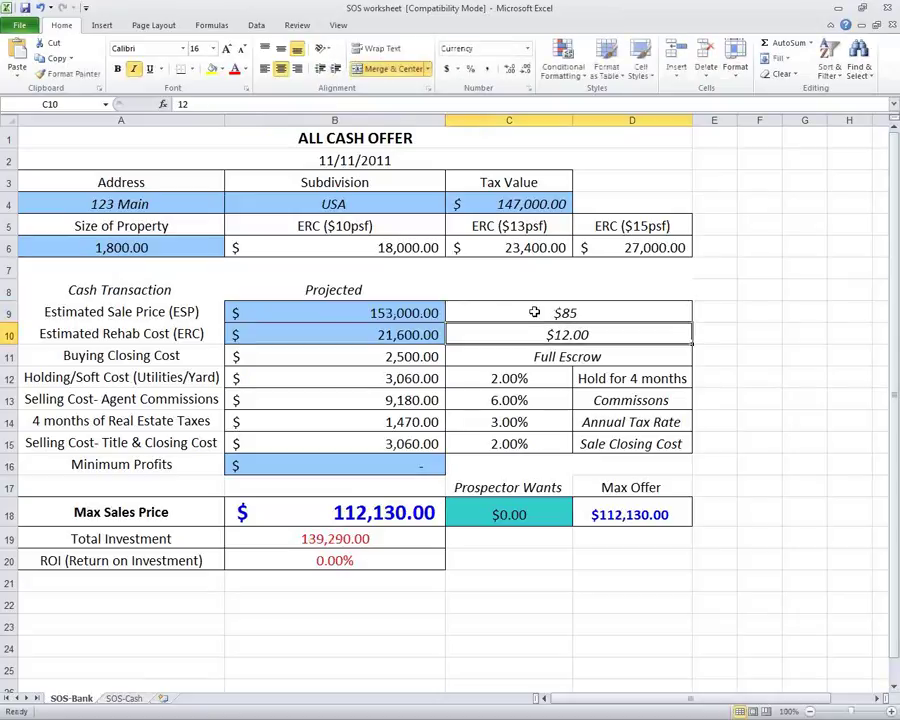
Examine the sale price and rehab rates, the buying closing cost, and the holding, commission, tax and title cost amounts and percentages
click(535, 312)
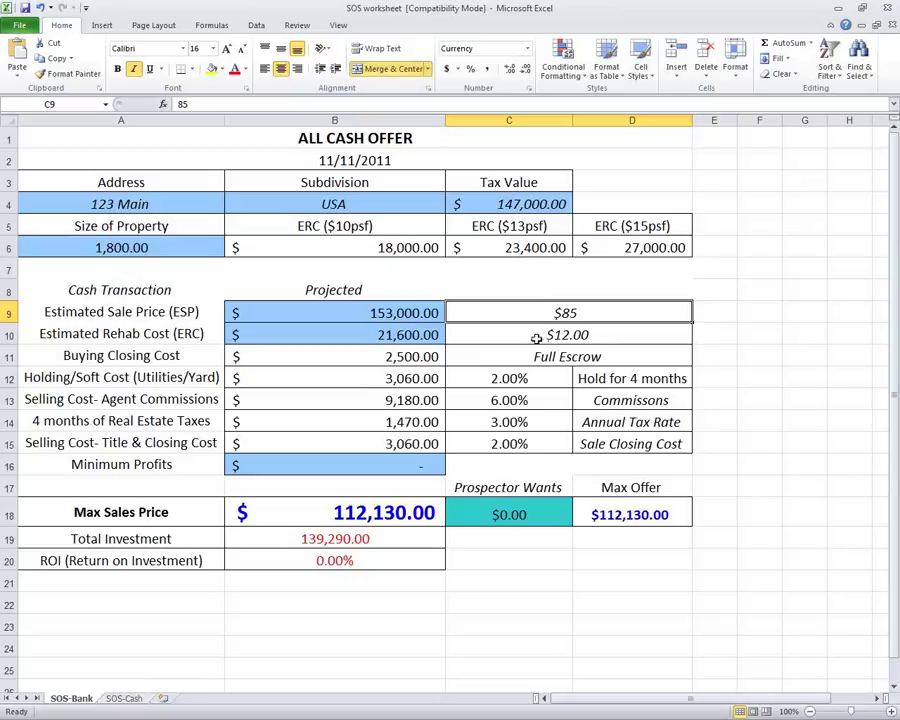
click(536, 338)
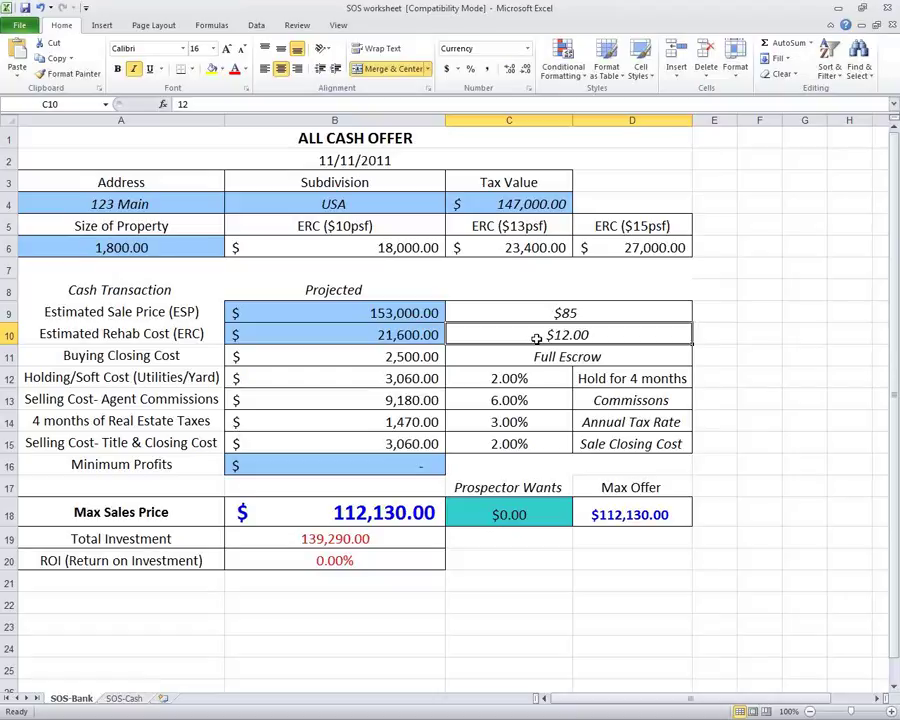
key(Tab)
key(shift+Tab)
key(Down)
key(Left)
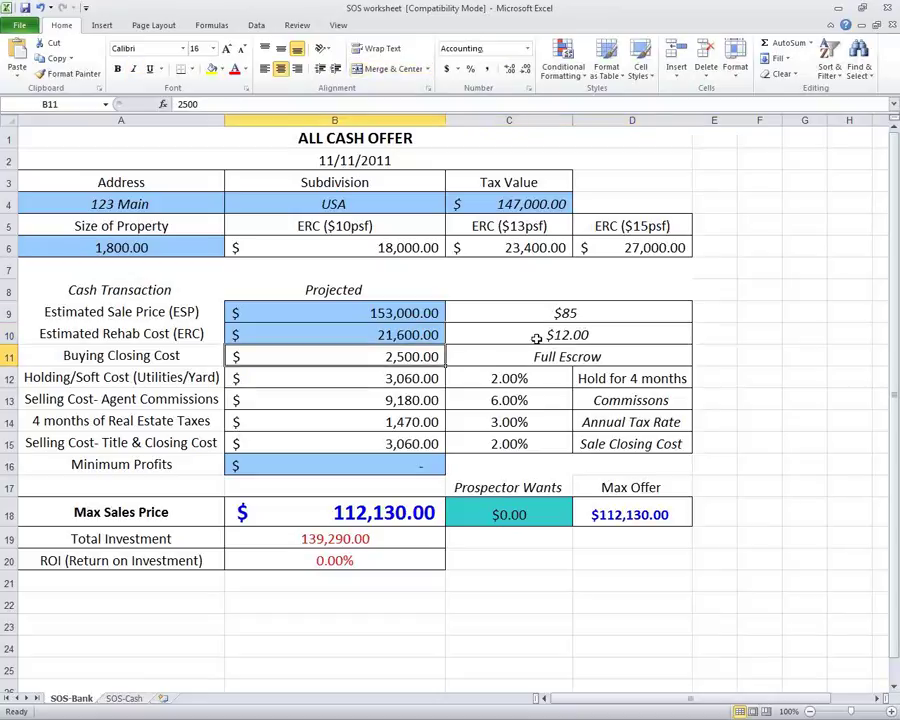
key(Down)
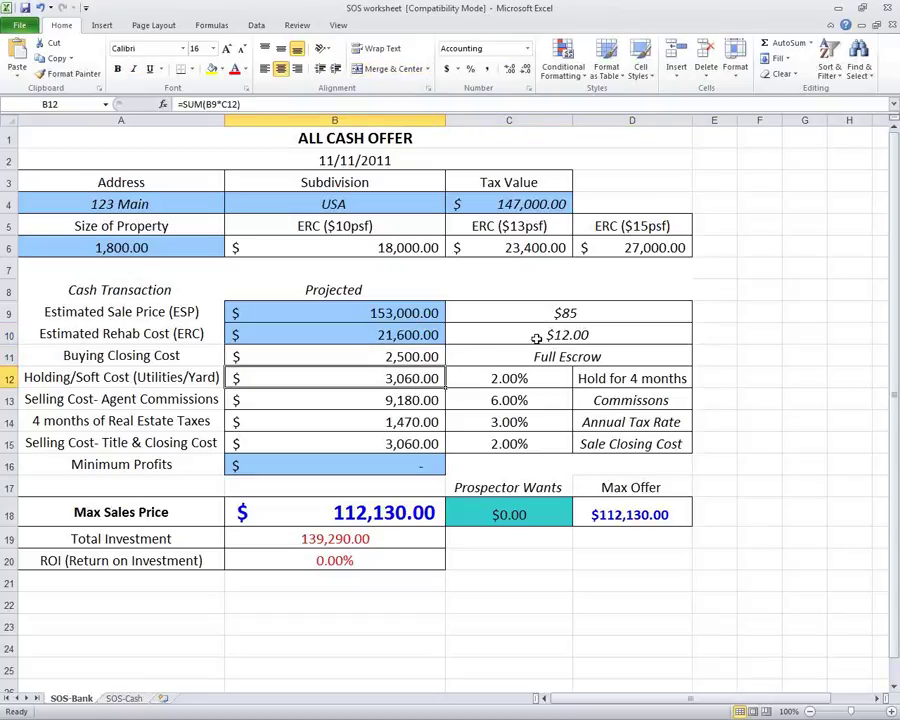
key(Right)
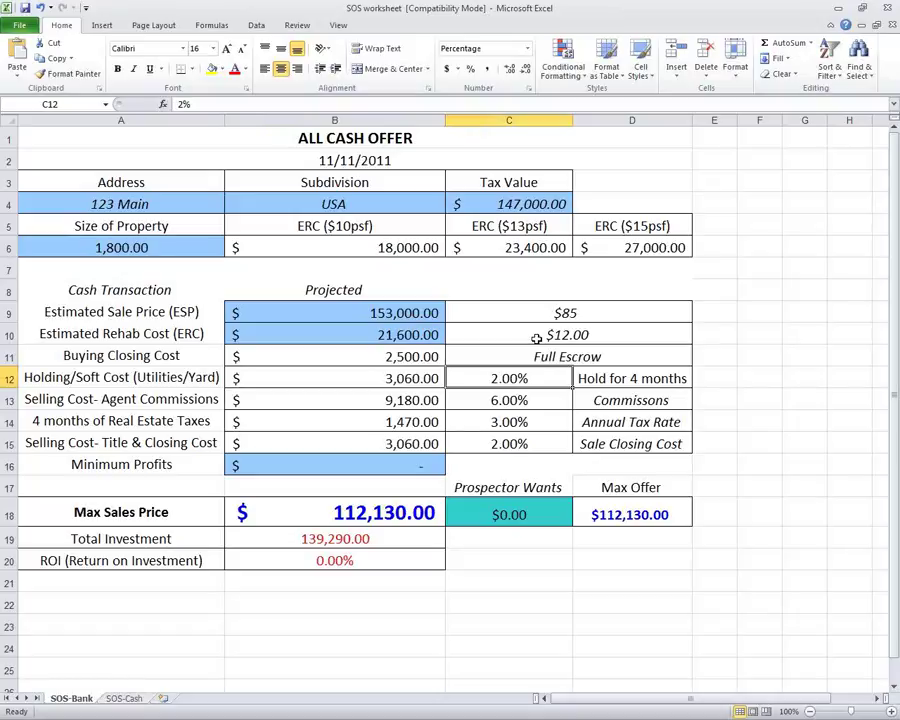
click(414, 376)
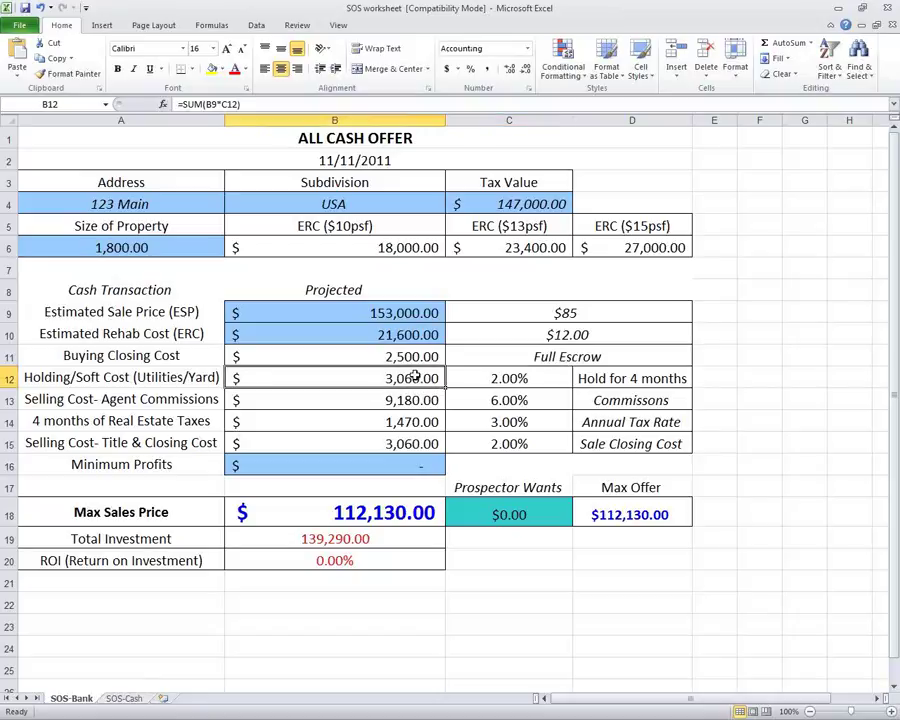
click(487, 400)
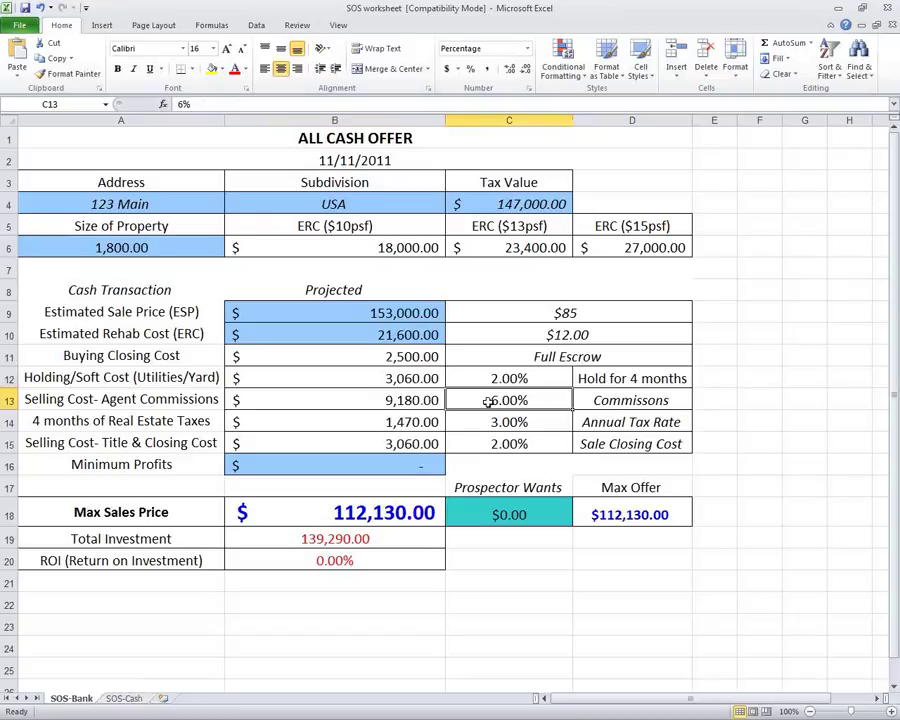
click(378, 400)
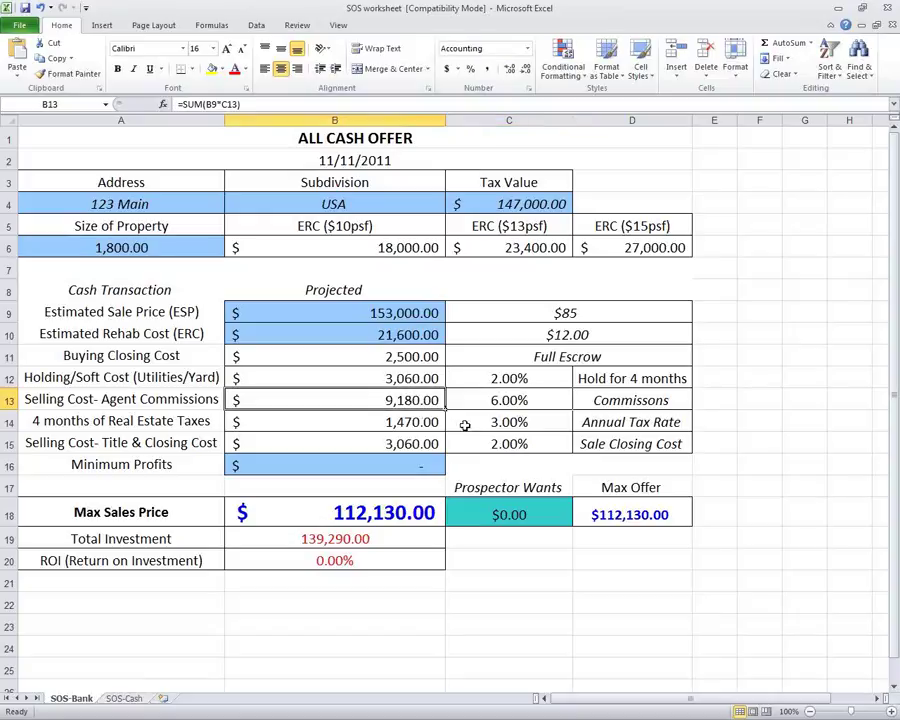
click(507, 422)
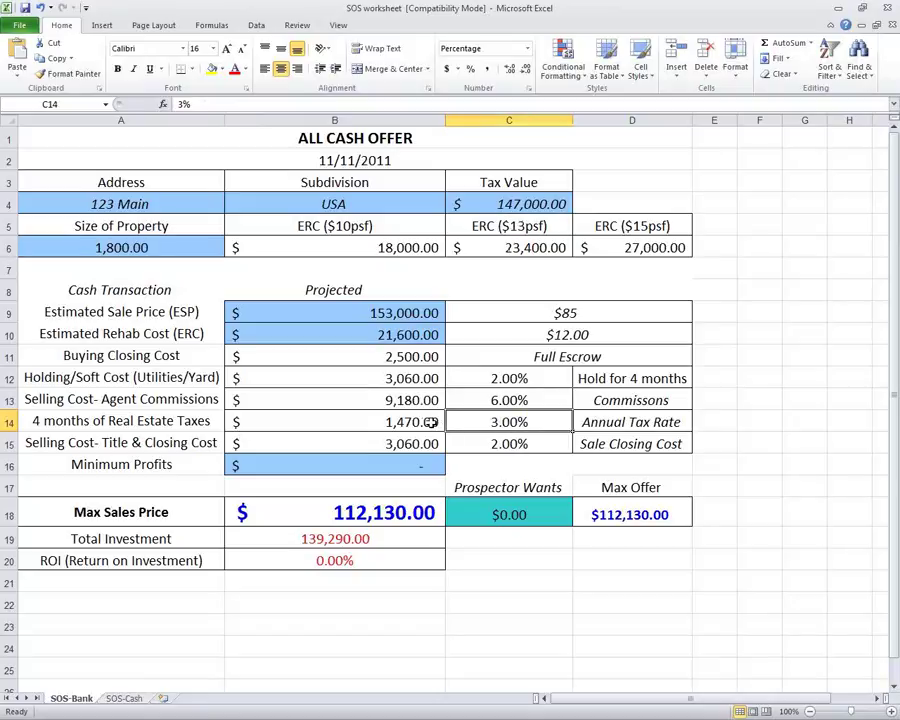
click(494, 443)
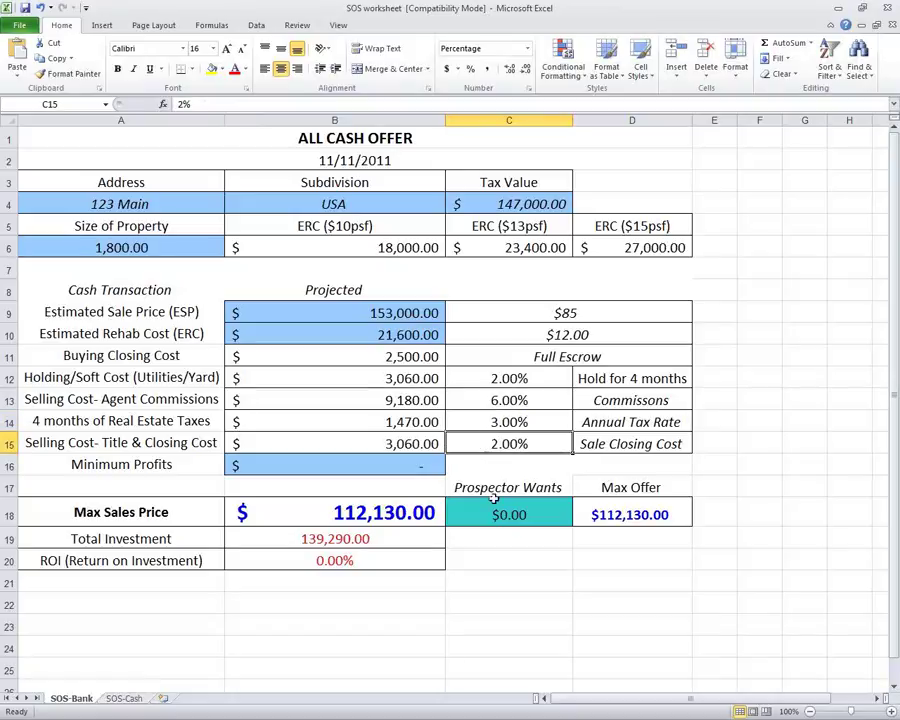
Zoom the worksheet to fit the whole all cash offer table, A1 through D20
drag(635, 563, 120, 130)
click(256, 25)
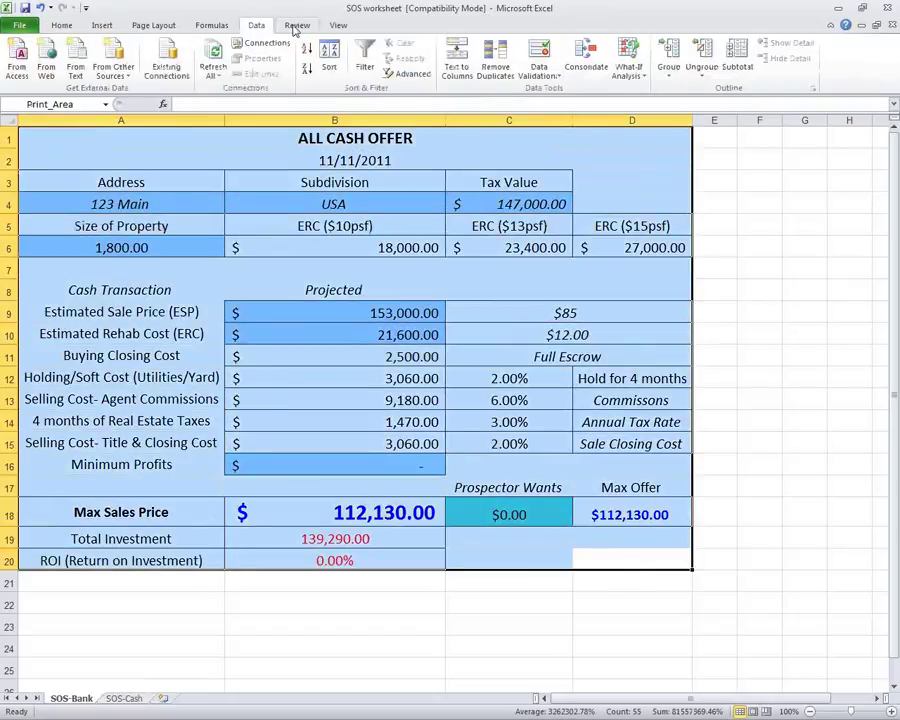
click(337, 26)
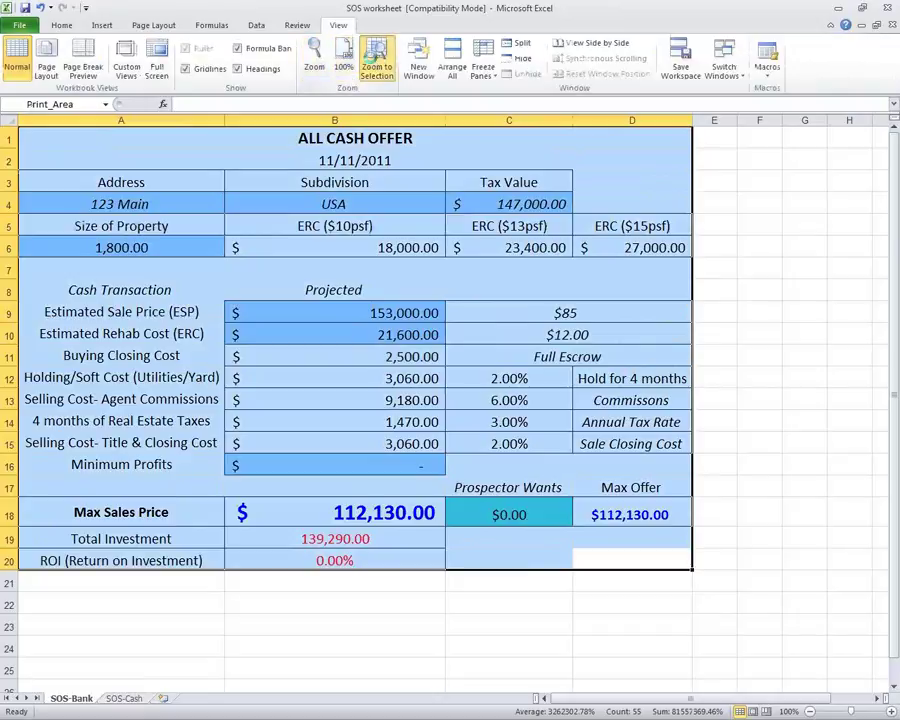
click(376, 62)
click(409, 348)
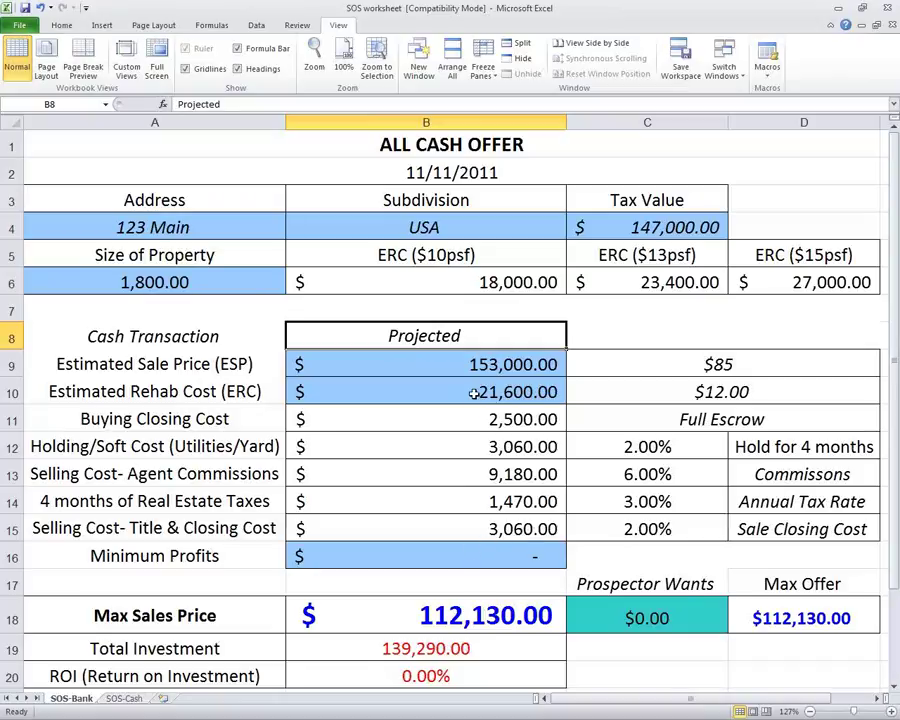
Go down the projected cost amounts from Estimated Sale Price and set Minimum Profits to 17500
click(346, 367)
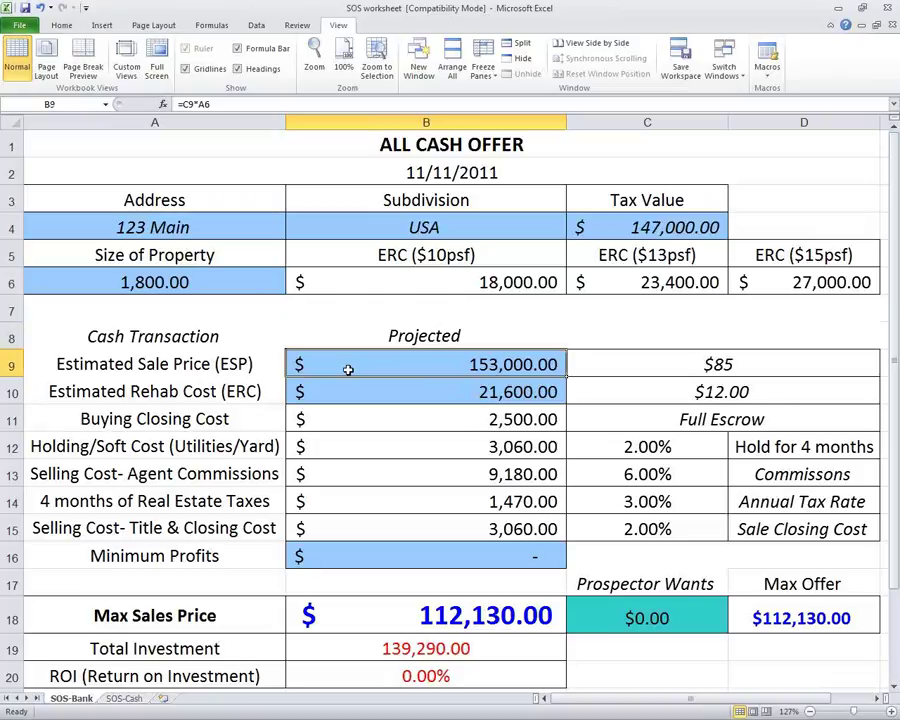
key(Down)
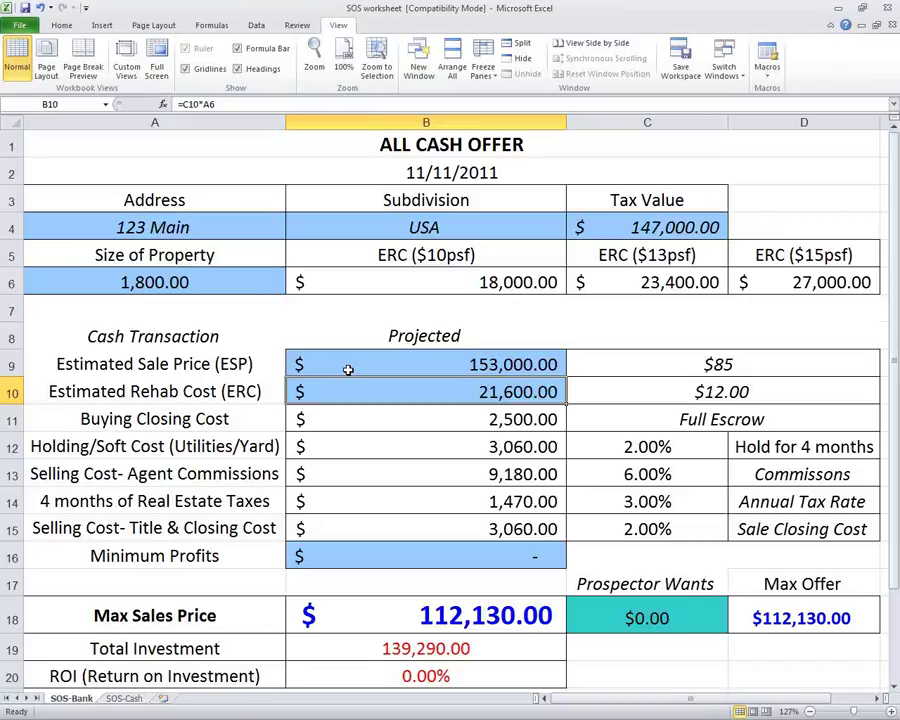
key(Down)
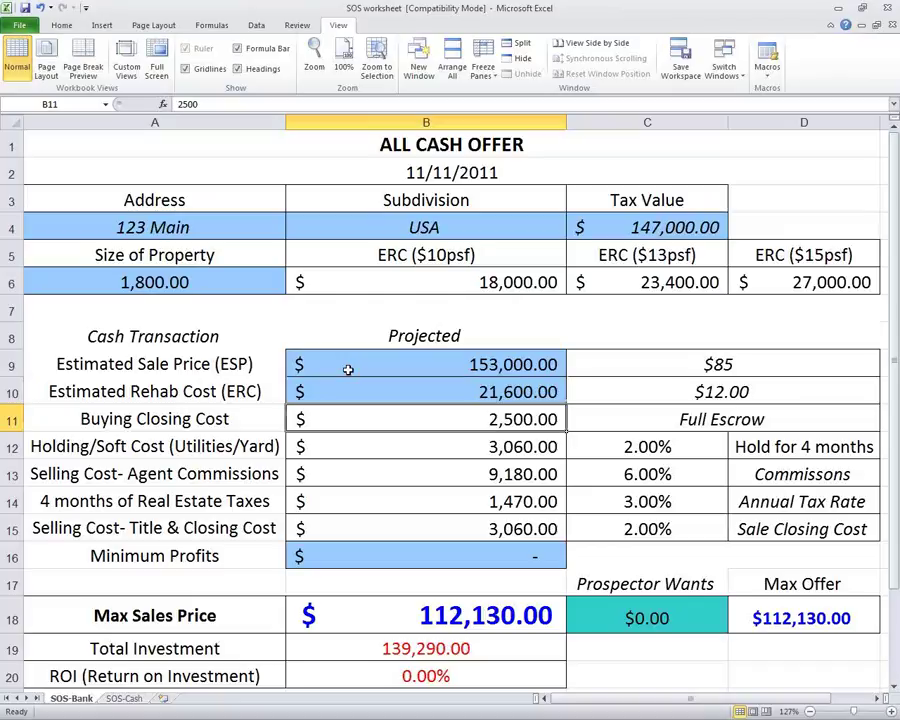
key(Down)
key(Down)
key(Down)
key(Down)
key(Down)
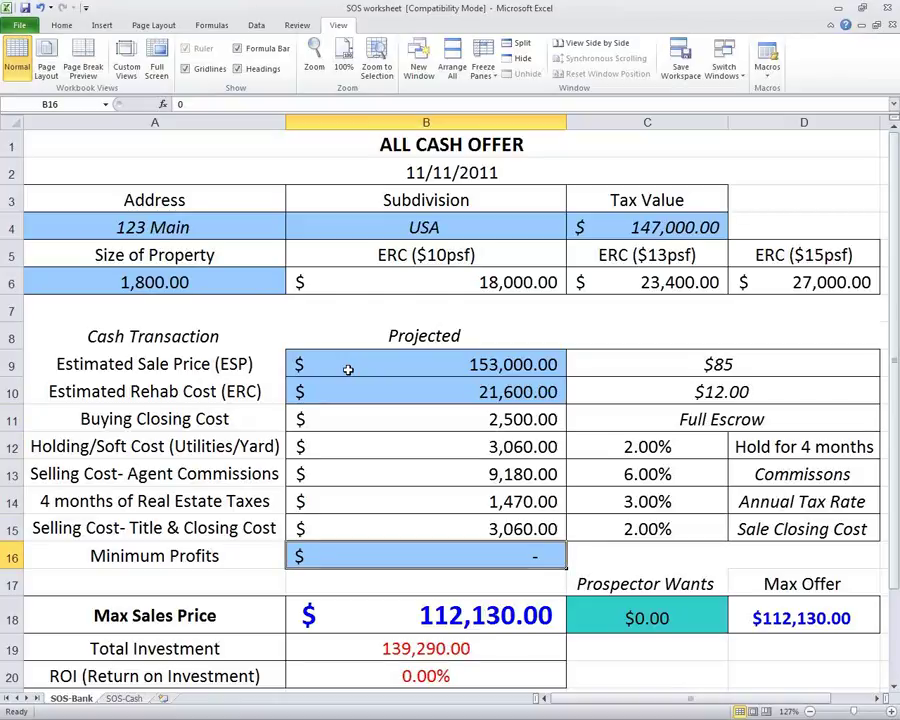
text(17500)
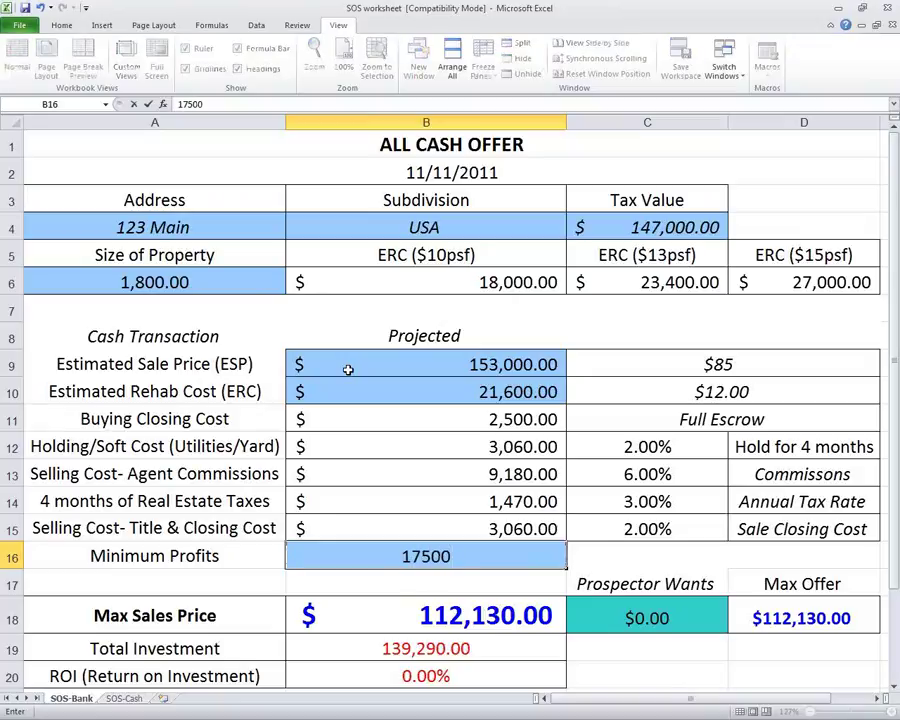
key(Return)
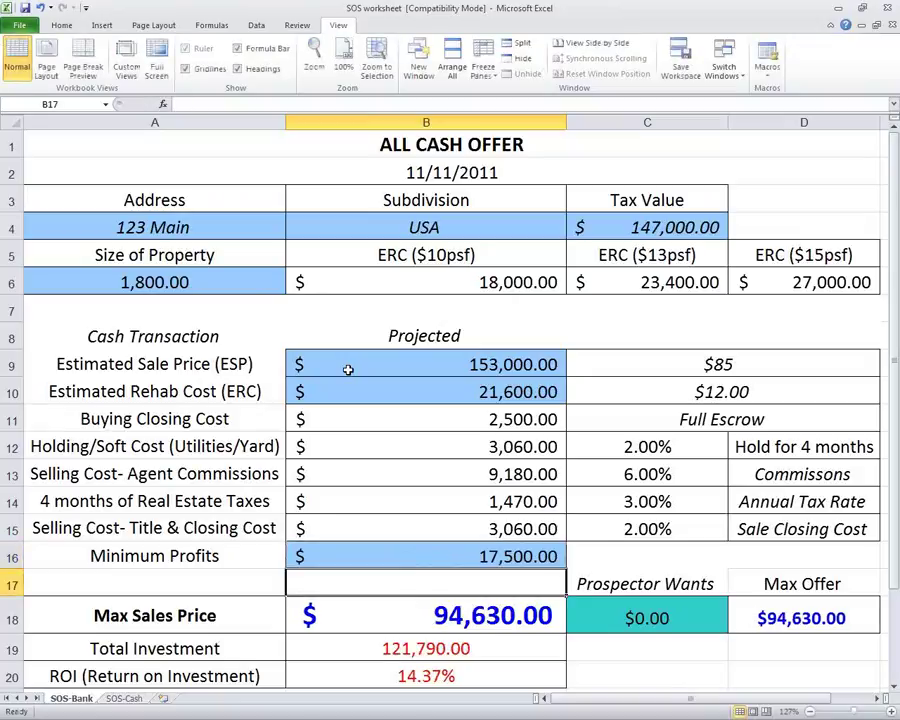
key(Up)
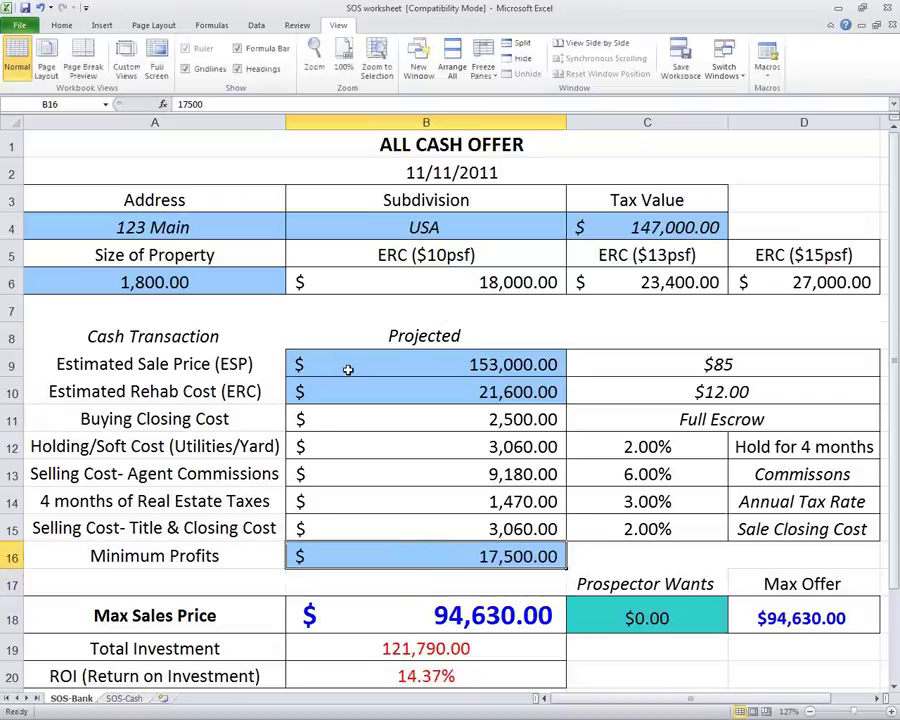
Set Minimum Profits to 20000 and the Prospector Wants amount to 5000, finishing on the Max Offer cell
text(20000)
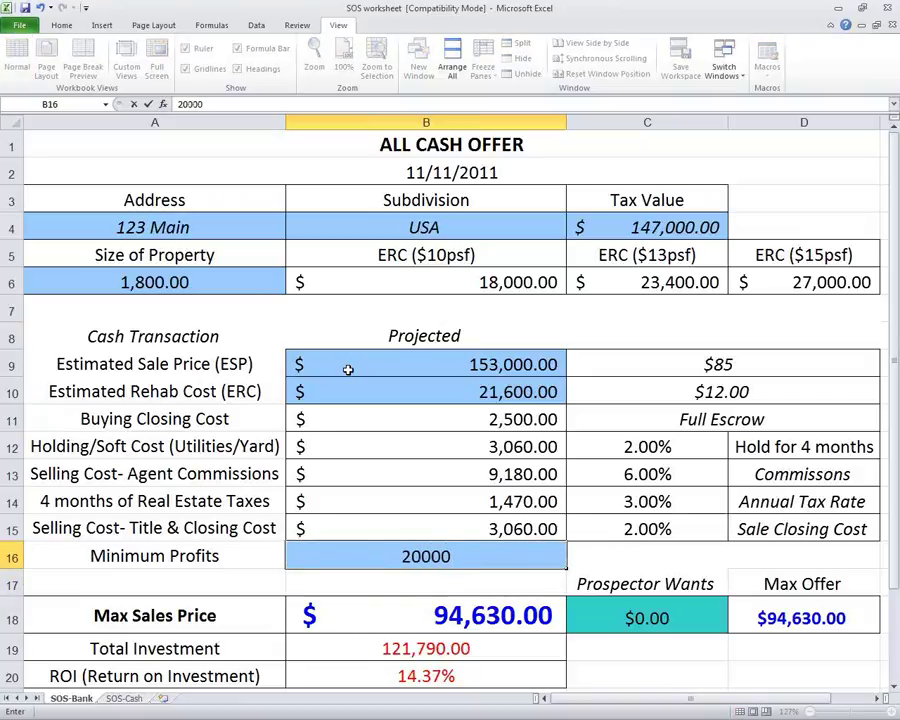
key(Return)
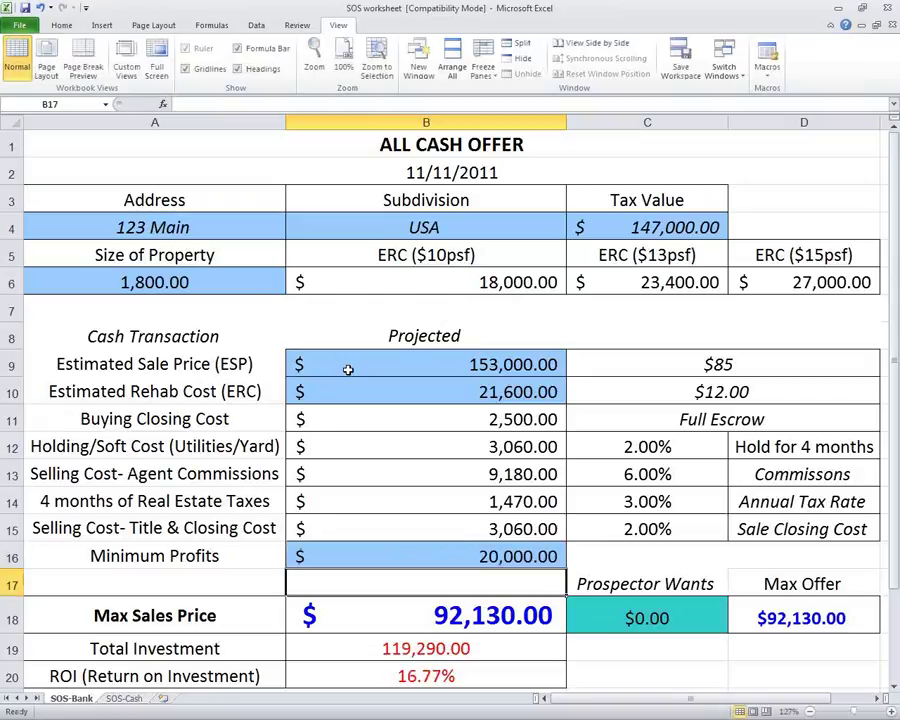
key(Down)
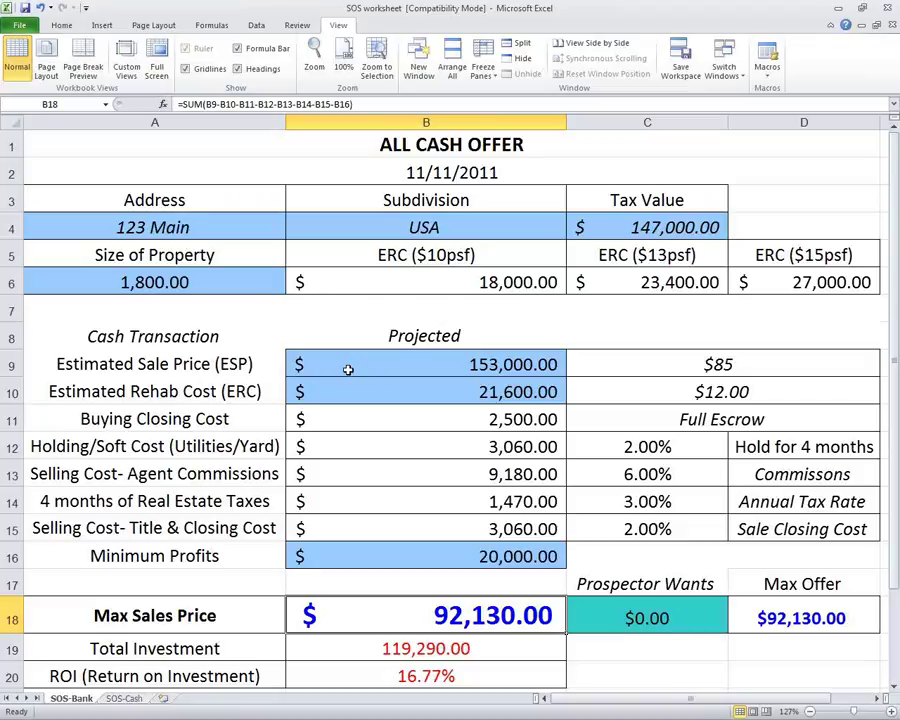
key(Right)
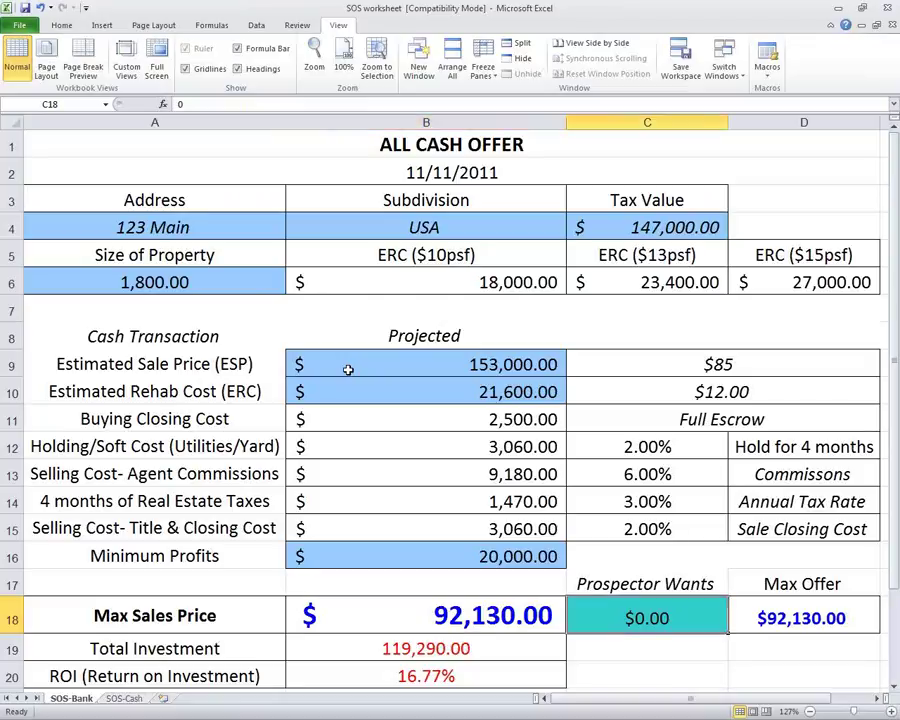
text(5000)
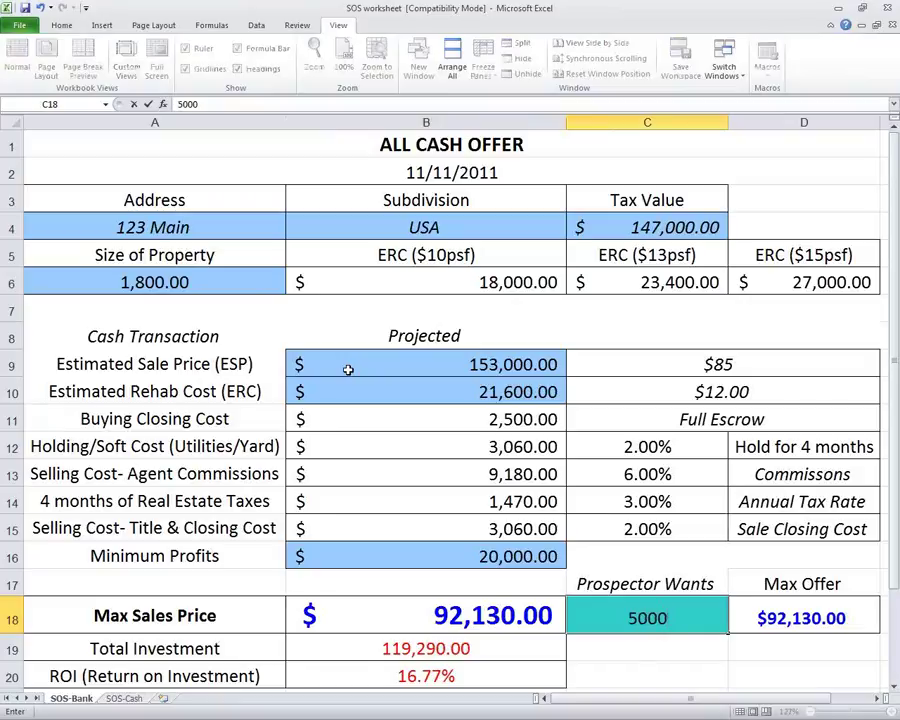
key(Return)
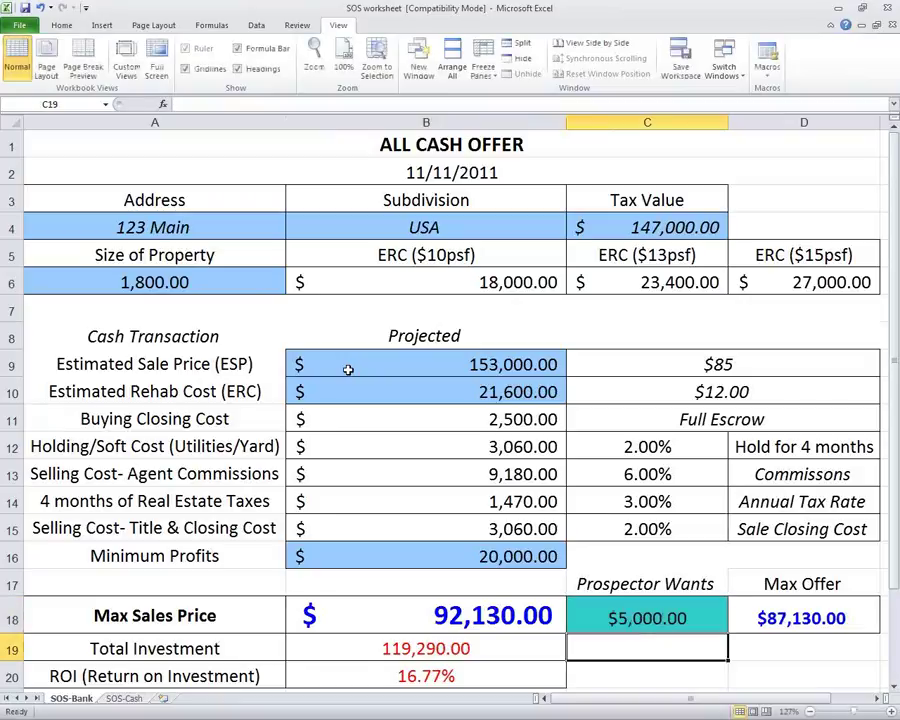
key(Right)
key(Up)
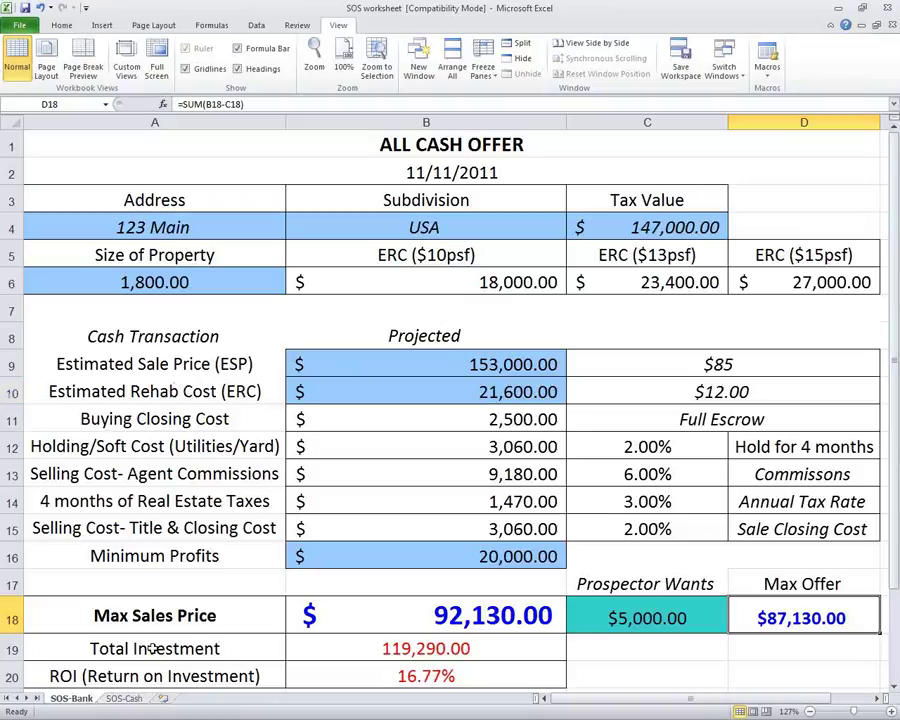
Zoom the SOS-Cash sheet to fit its whole all cash offer table, A1 through D20
click(125, 699)
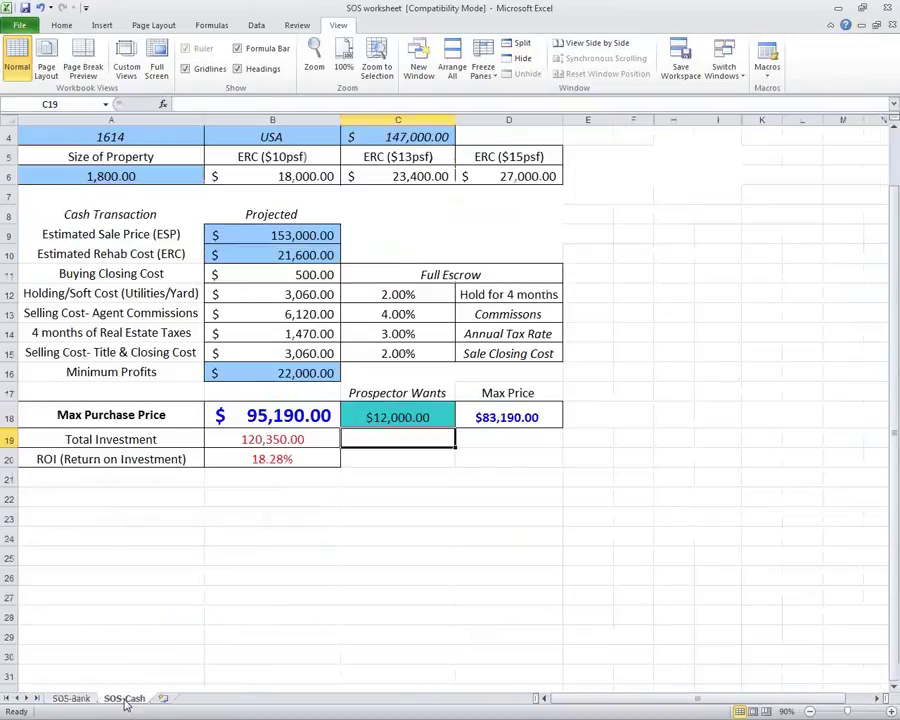
drag(540, 451, 23, 98)
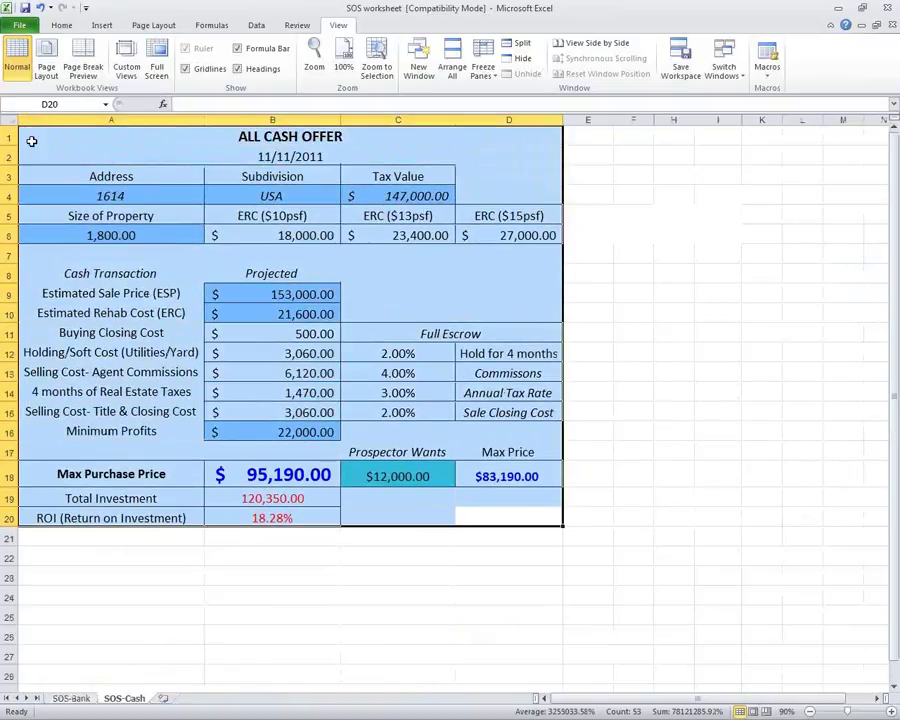
click(376, 60)
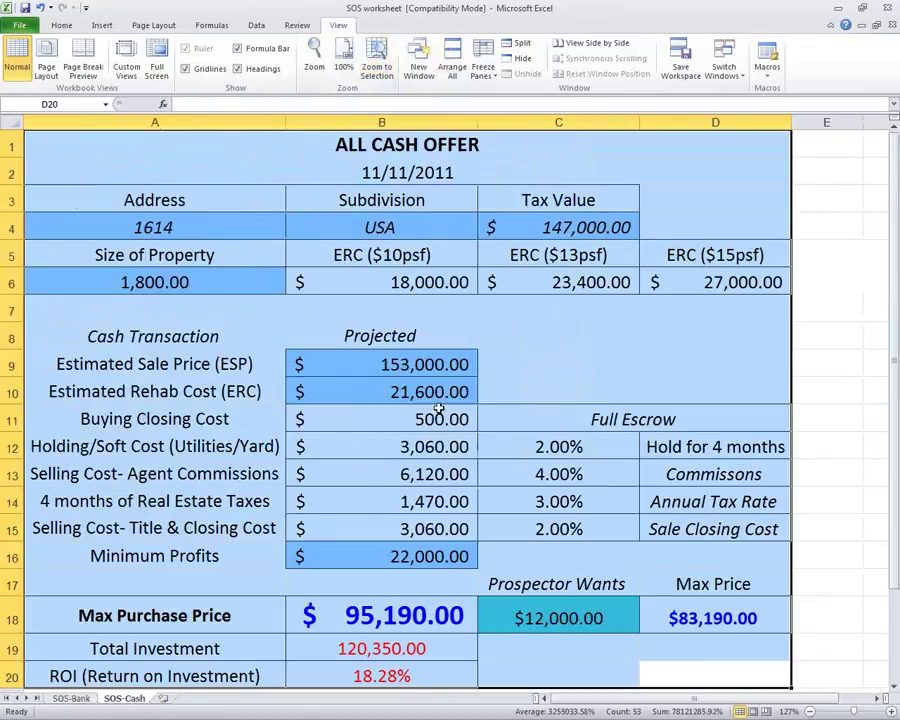
Compare the all cash offer figures on the SOS-Cash sheet with those on the SOS-Bank sheet
click(500, 446)
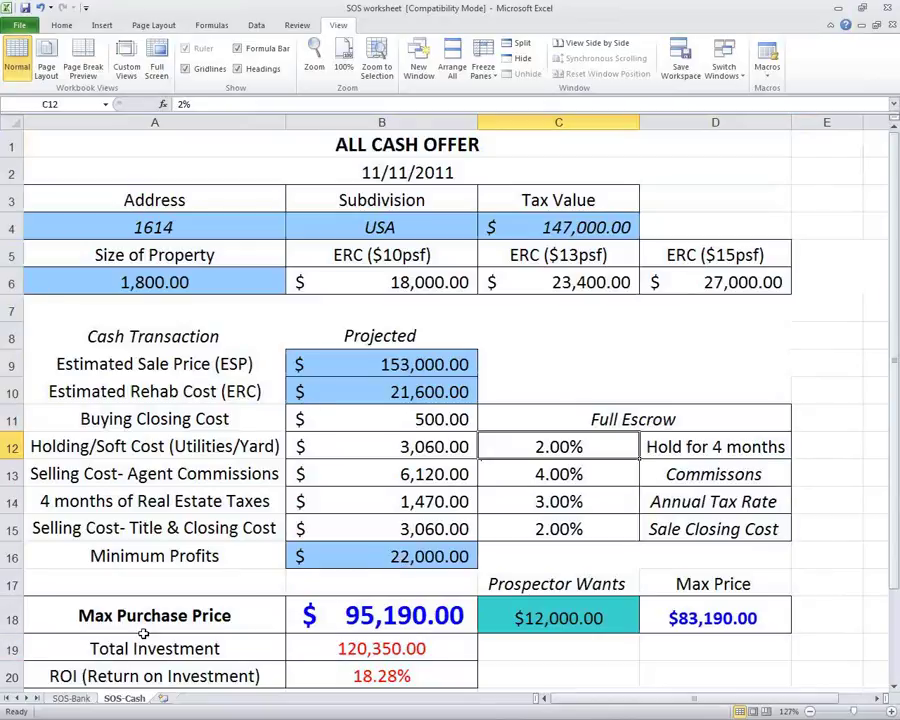
click(78, 699)
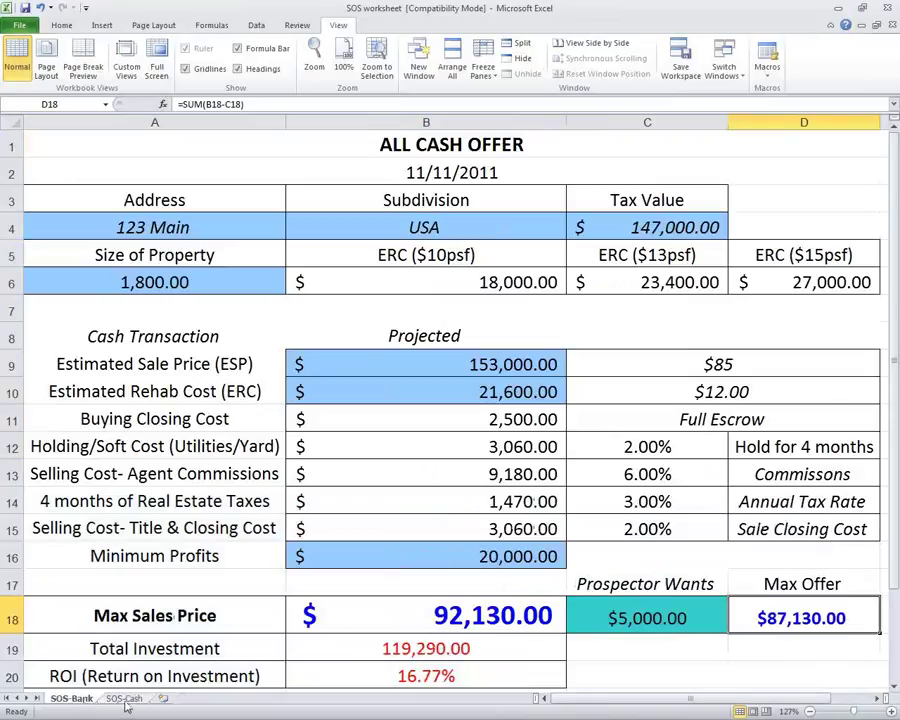
click(125, 699)
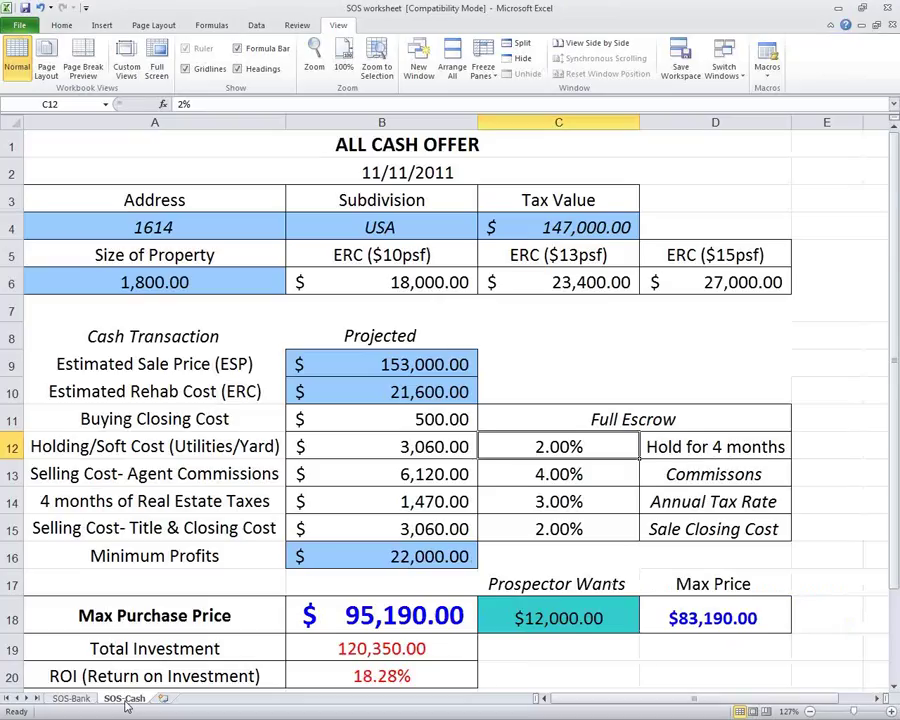
click(74, 699)
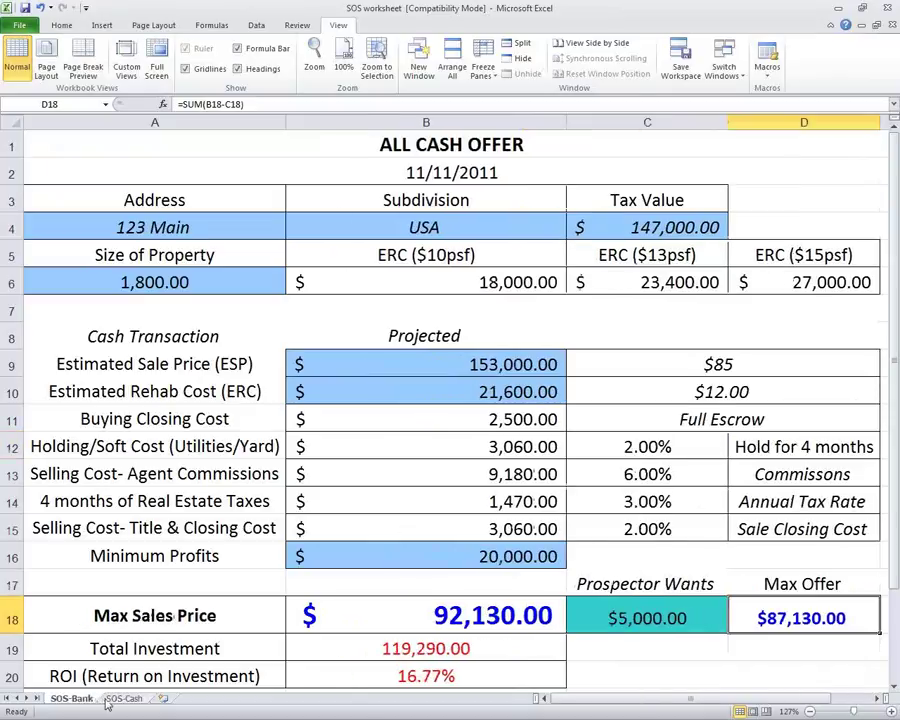
click(117, 700)
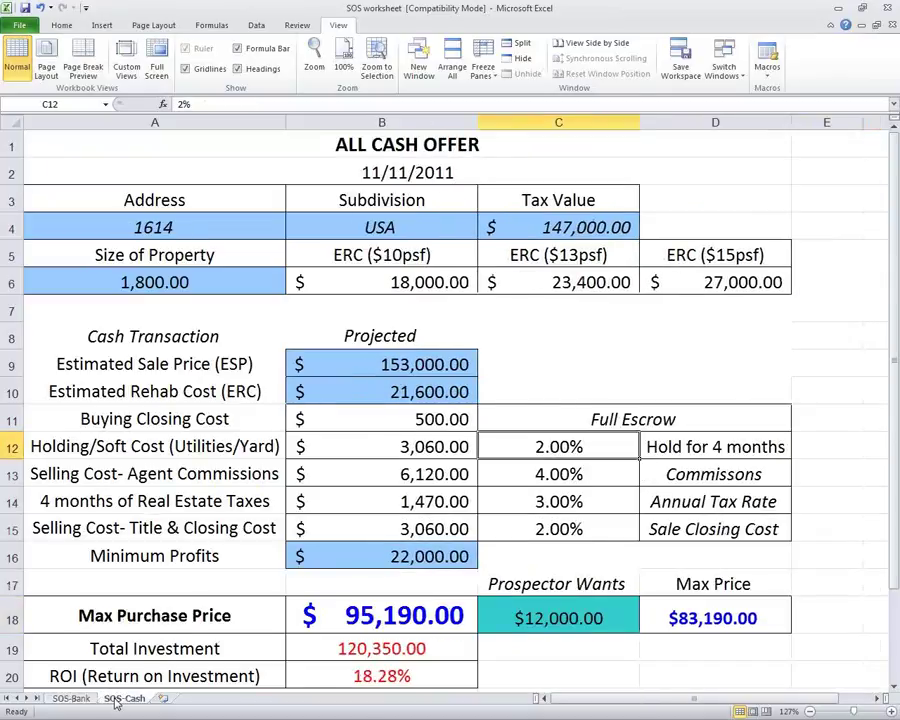
Link the Address value in A4 of SOS-Cash to the Address value in A4 of SOS-Bank
click(193, 230)
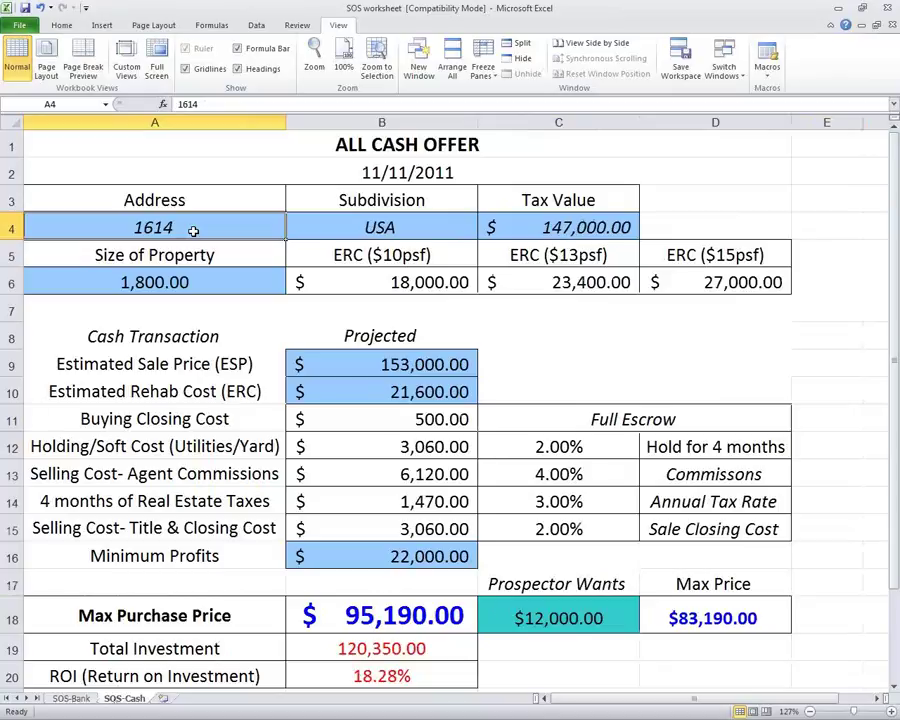
text(=)
click(71, 698)
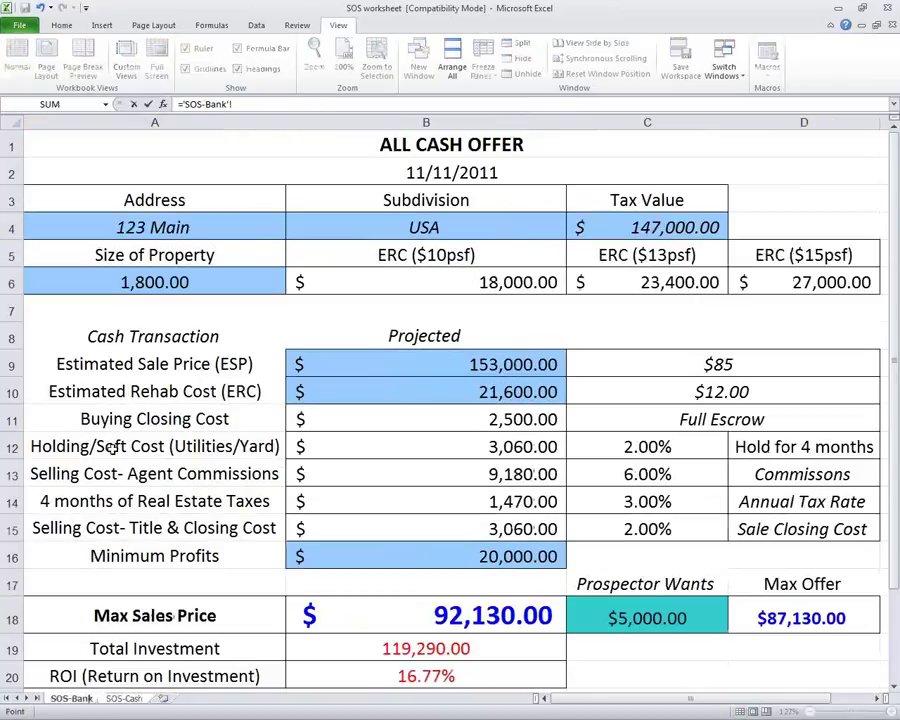
click(165, 227)
key(Return)
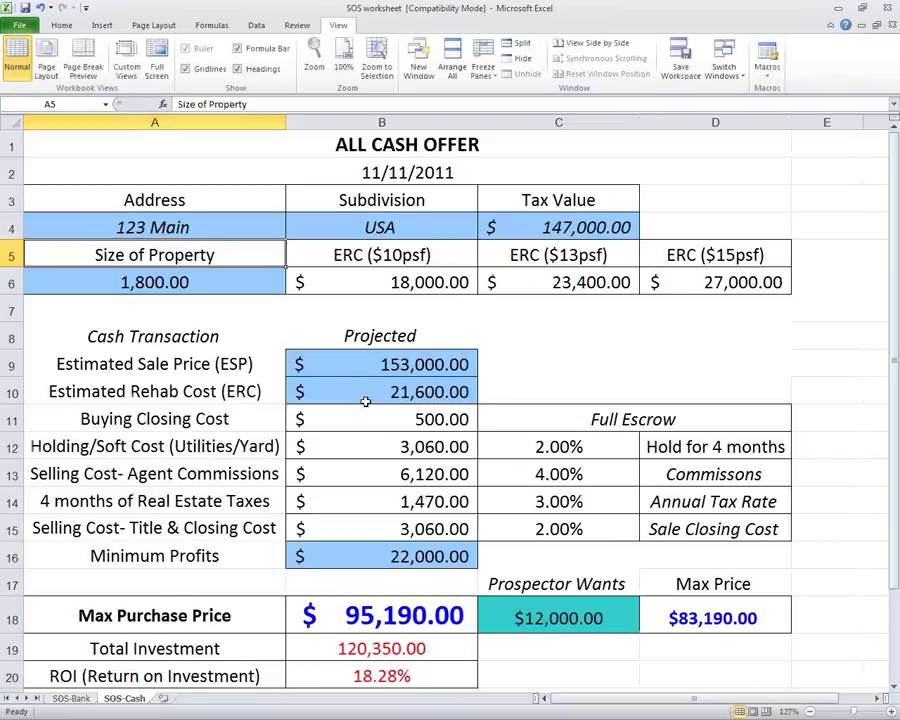
Link Minimum Profits in B16 of SOS-Cash to Minimum Profits in B16 of SOS-Bank
click(80, 699)
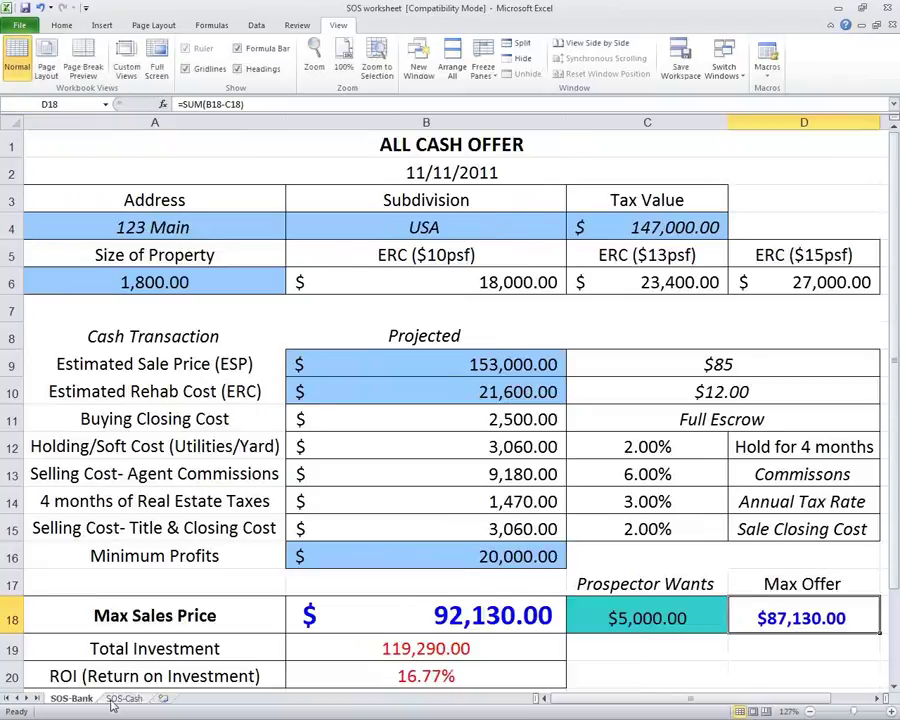
click(120, 699)
click(372, 553)
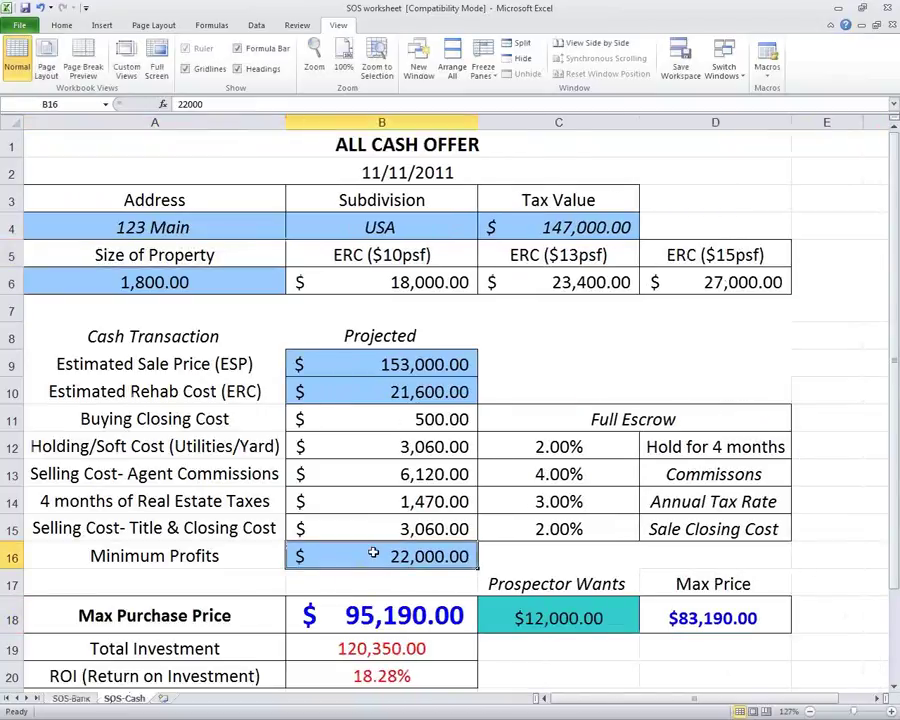
text(=)
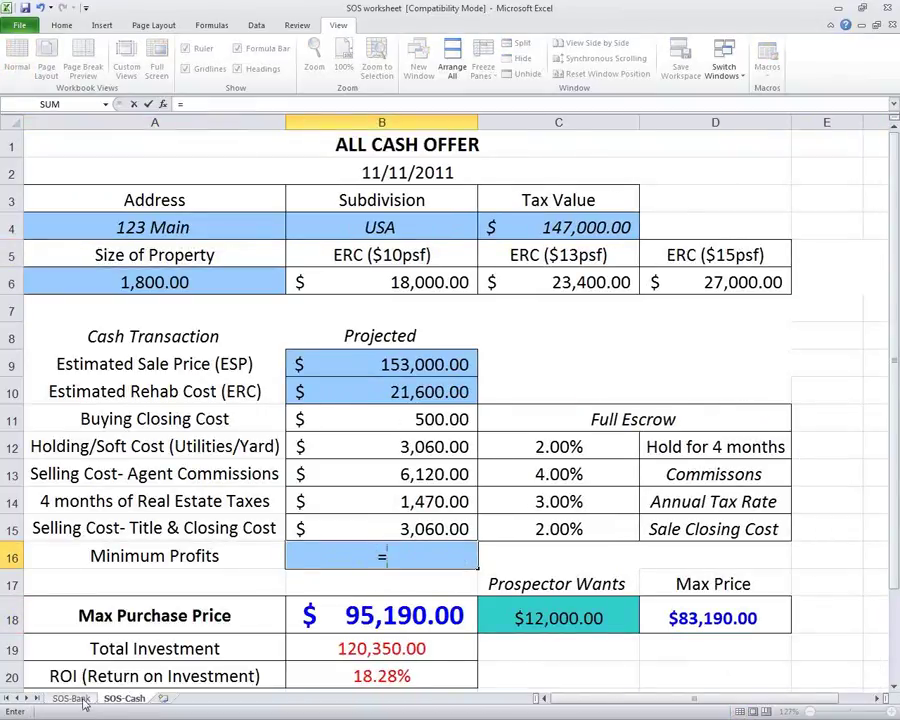
click(85, 700)
click(468, 566)
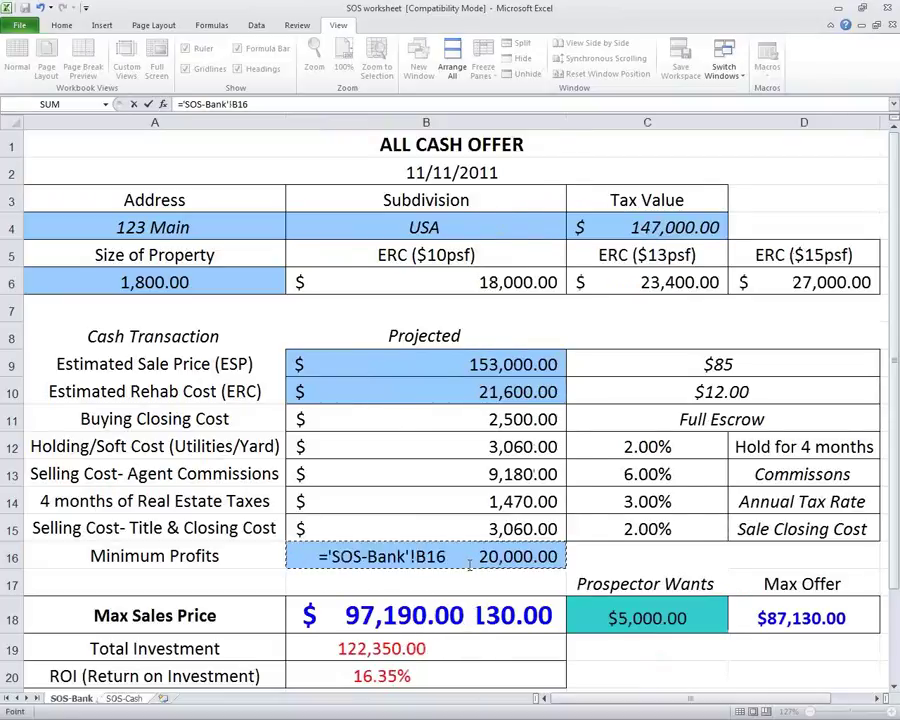
key(Return)
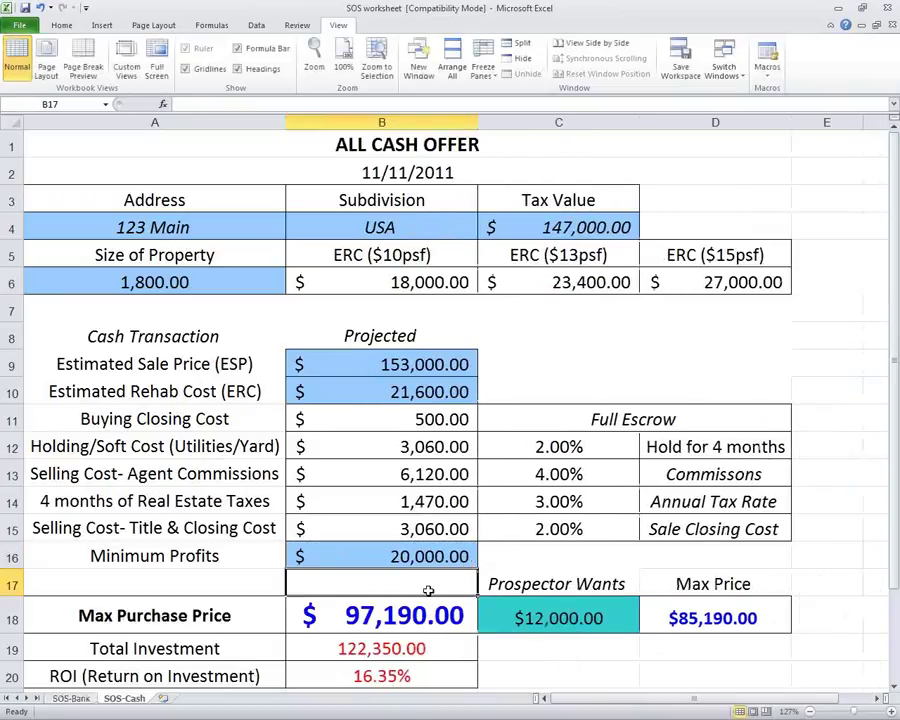
Link the Prospector Wants amount in C18 of SOS-Cash to the same cell of SOS-Bank
click(547, 470)
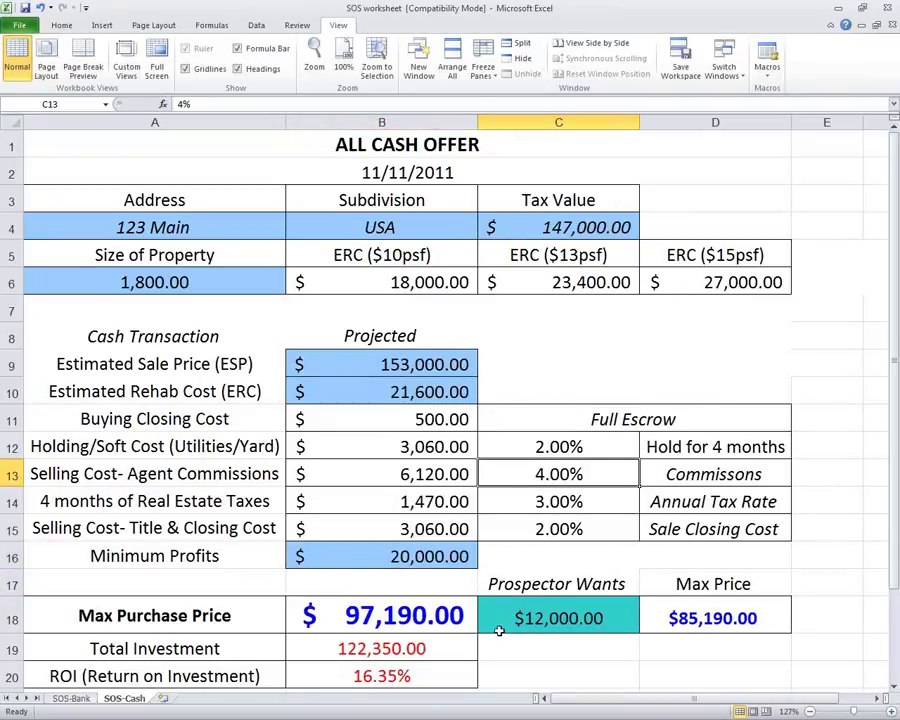
click(572, 617)
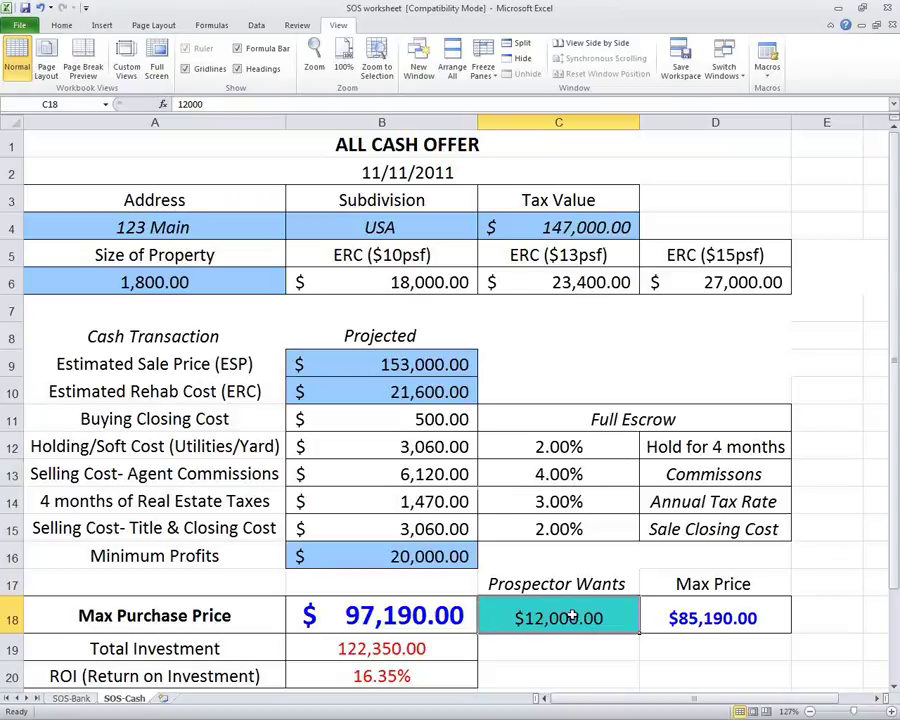
text(=)
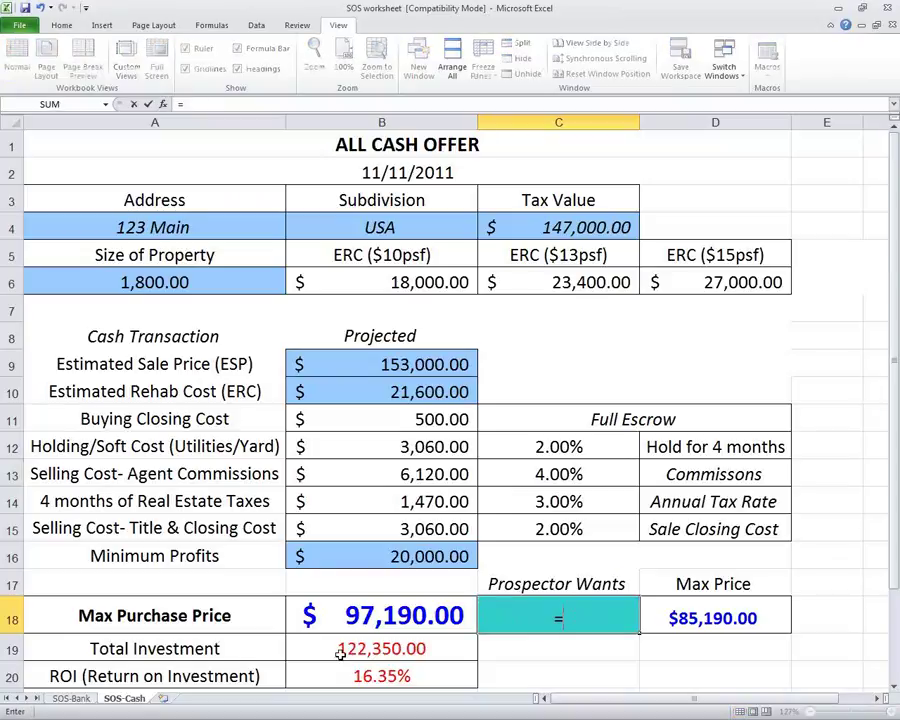
click(71, 698)
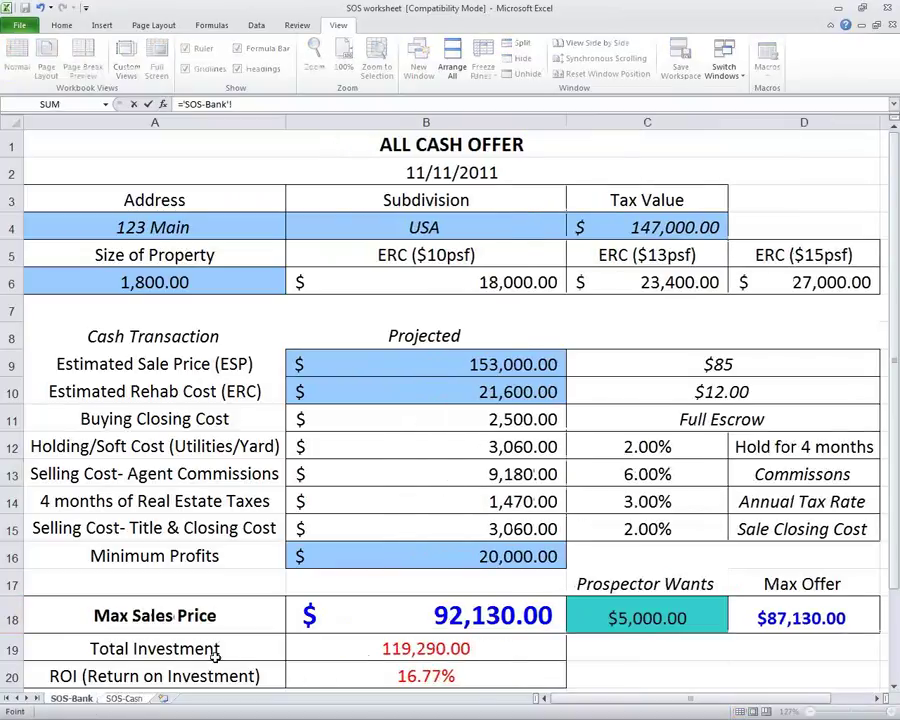
click(634, 620)
key(Return)
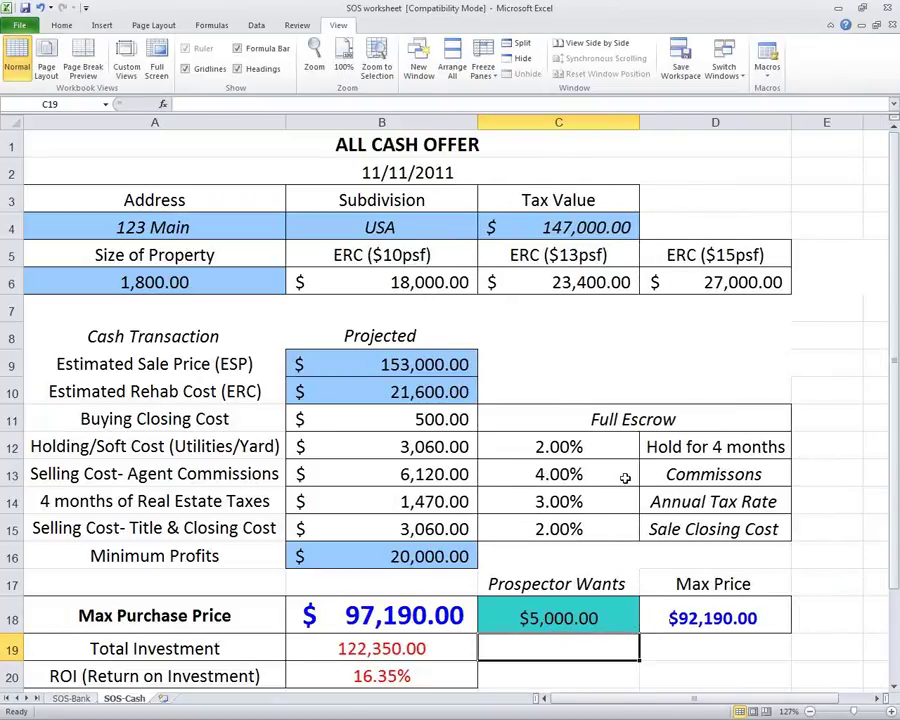
Examine the buying closing cost and the commission, tax and sale closing rates on SOS-Cash, and compare its Max Price with the SOS-Bank Max Offer
click(440, 419)
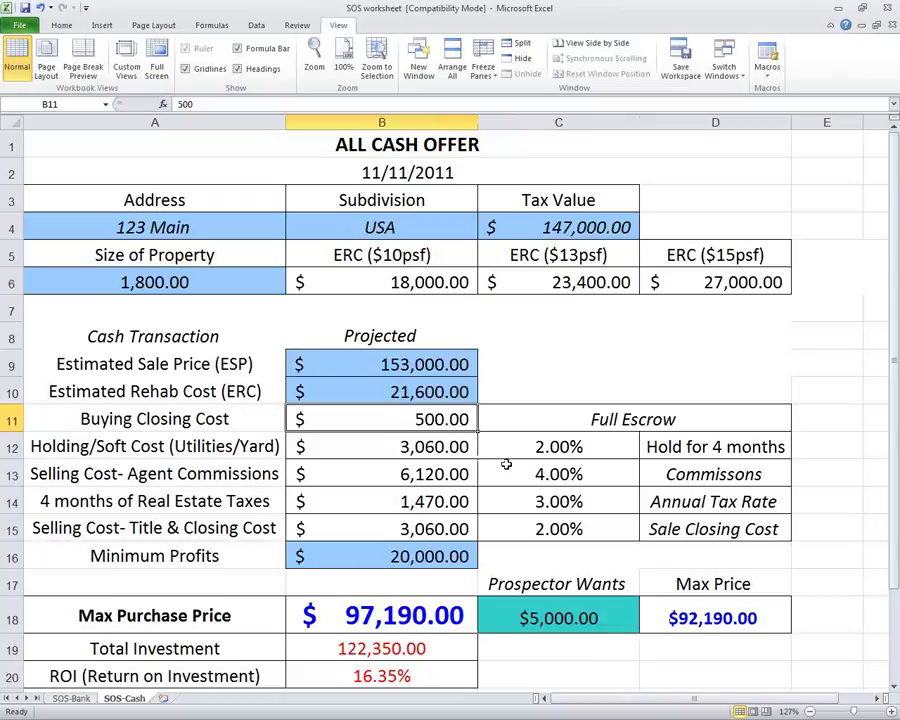
click(561, 475)
click(563, 501)
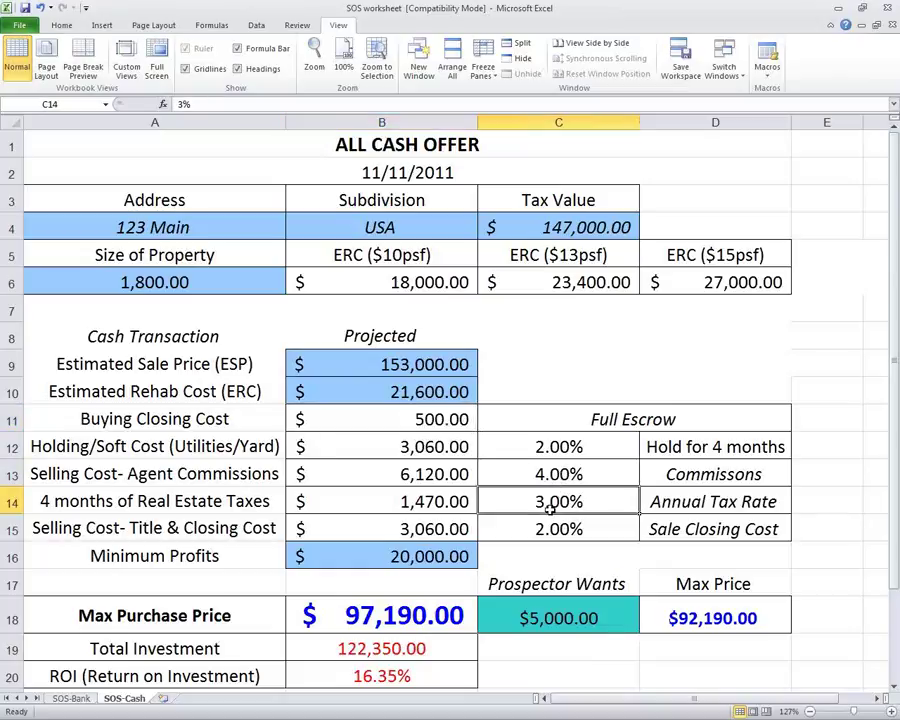
click(549, 545)
click(550, 530)
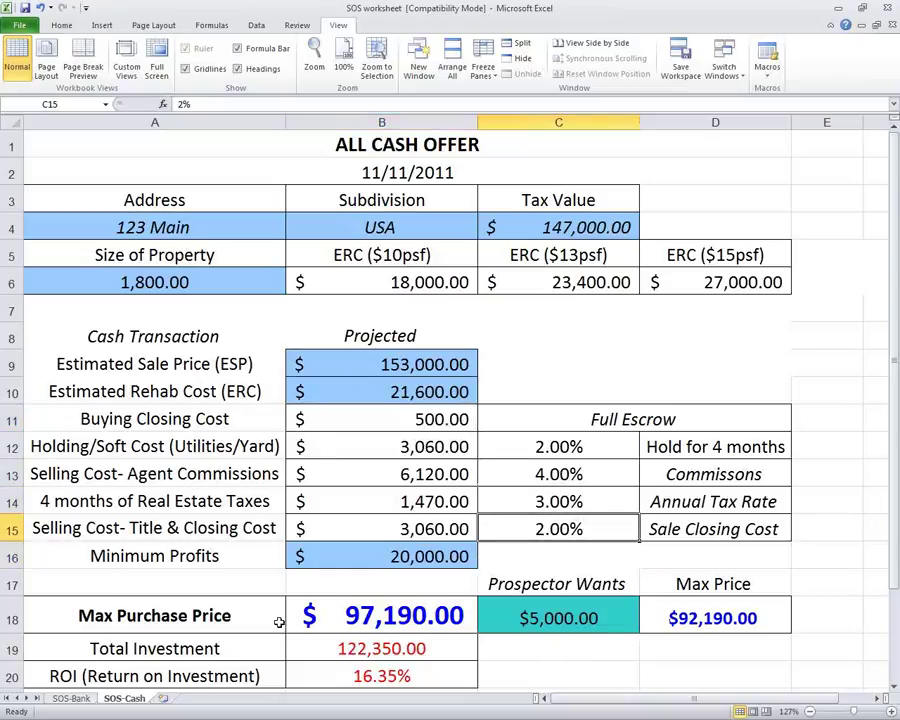
click(72, 698)
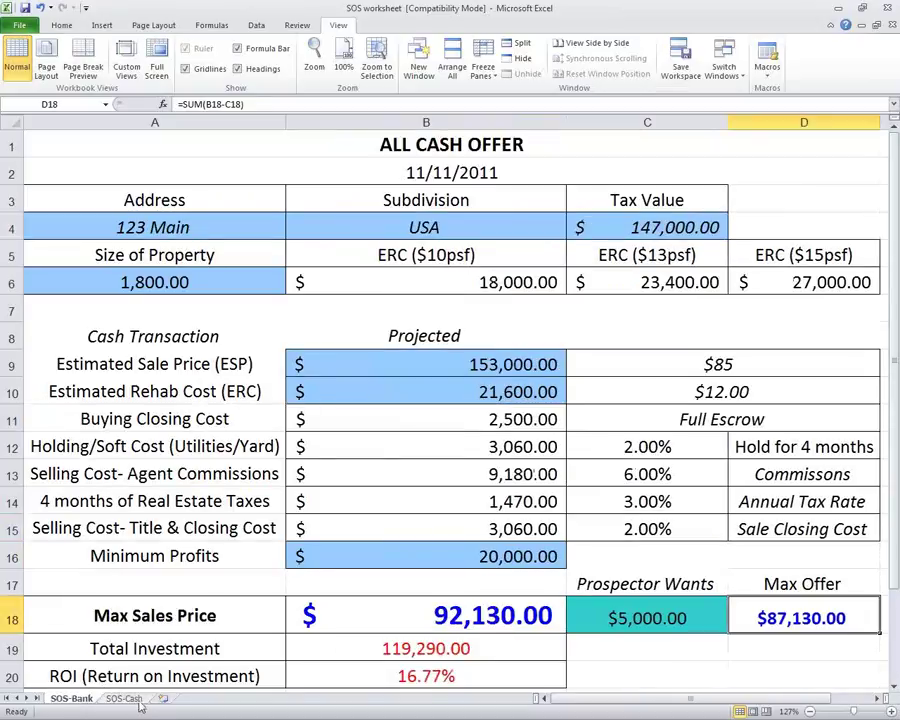
click(125, 698)
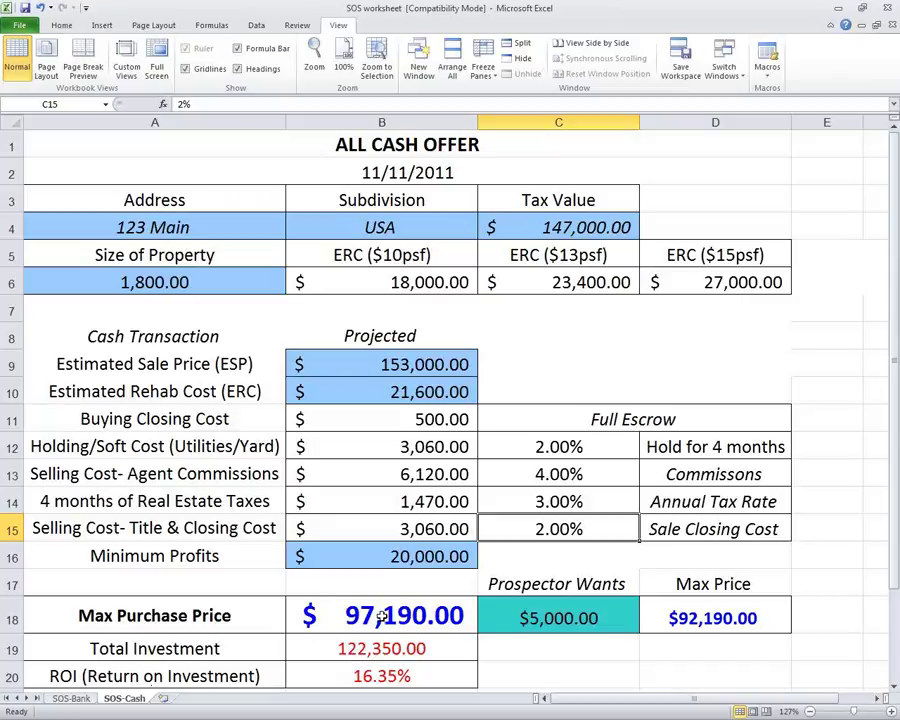
click(668, 618)
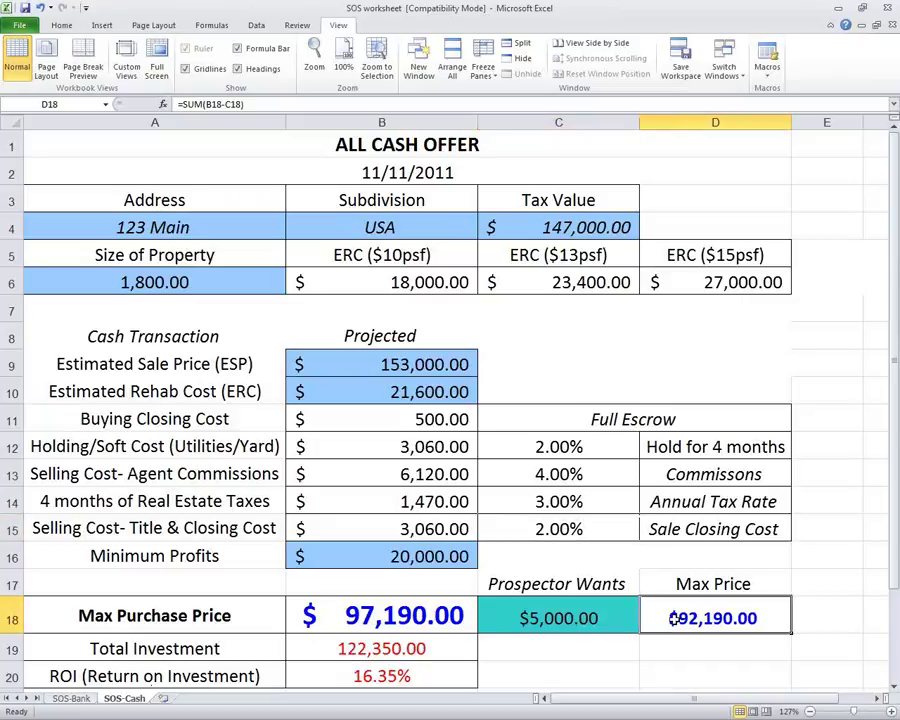
click(72, 699)
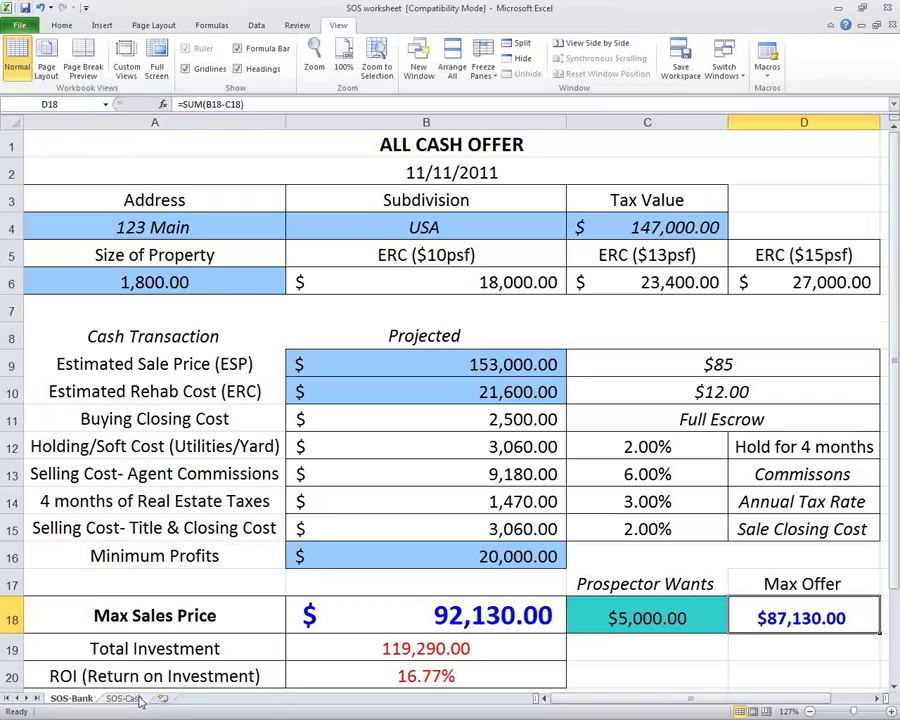
Switch to the blank_offer workbook, maximize it, and zoom to fit the Offer Calculation Sheet range A2:E31
click(840, 10)
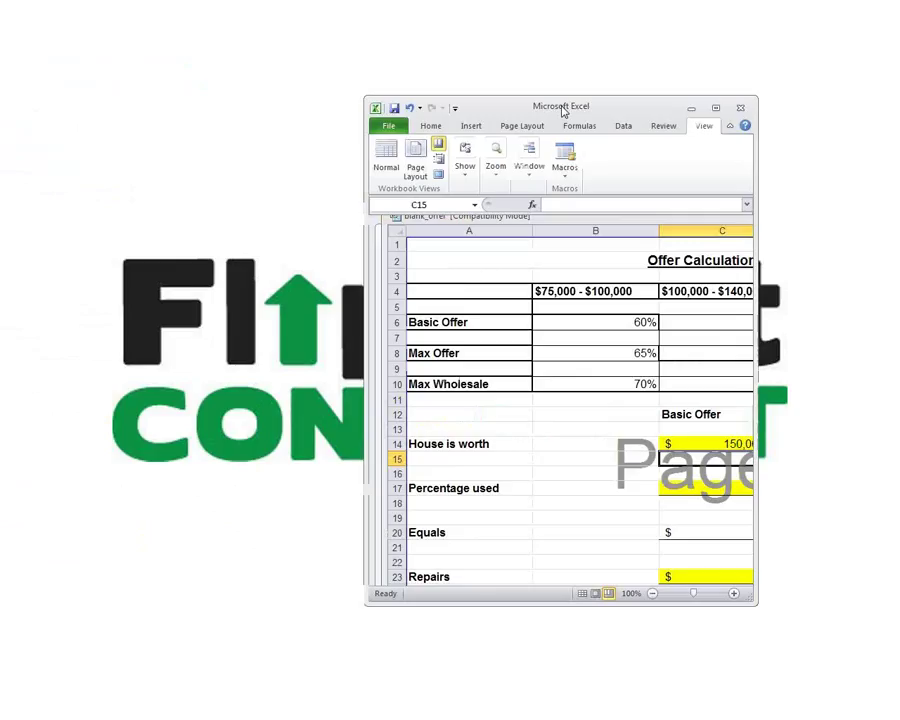
double_click(562, 109)
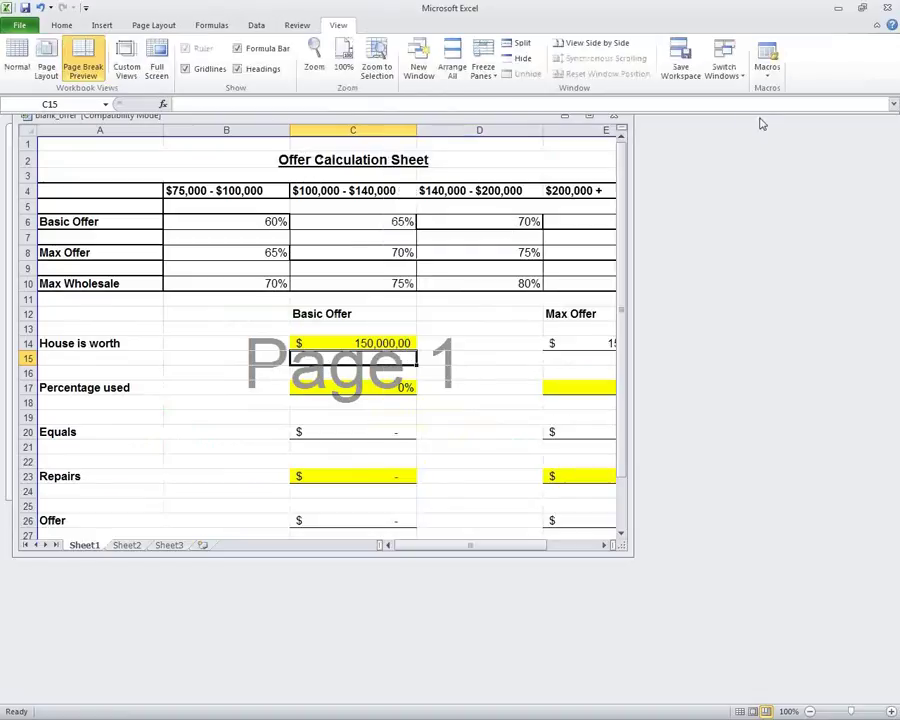
double_click(420, 115)
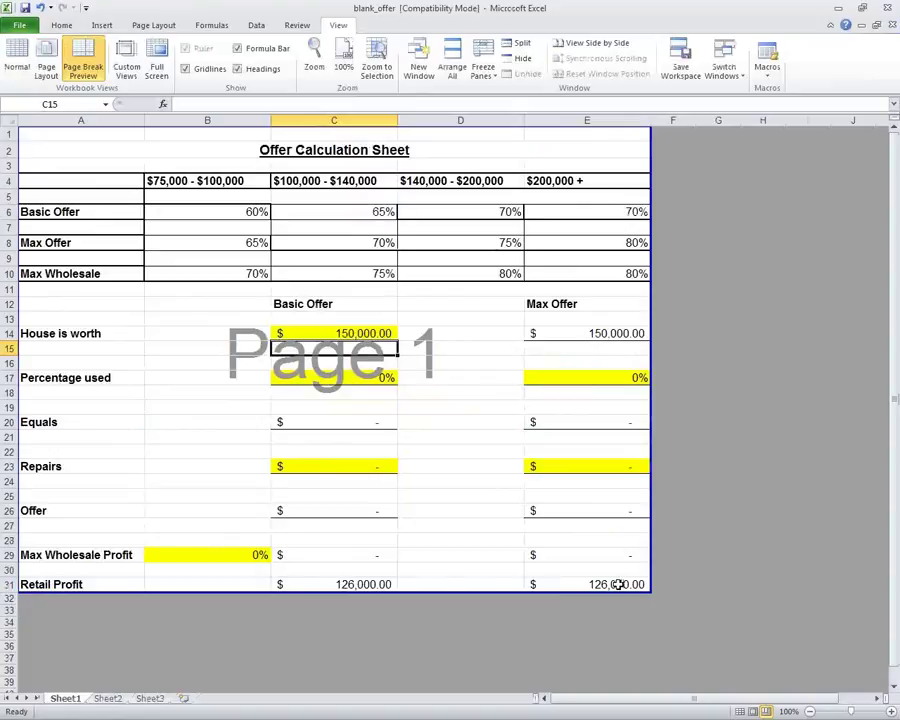
drag(617, 587, 58, 151)
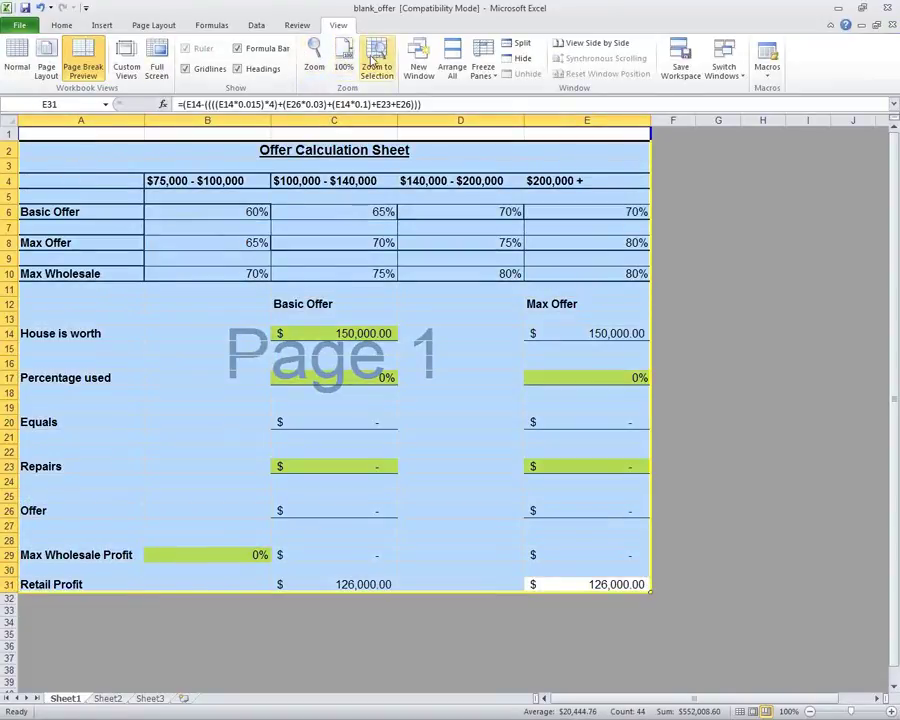
click(376, 66)
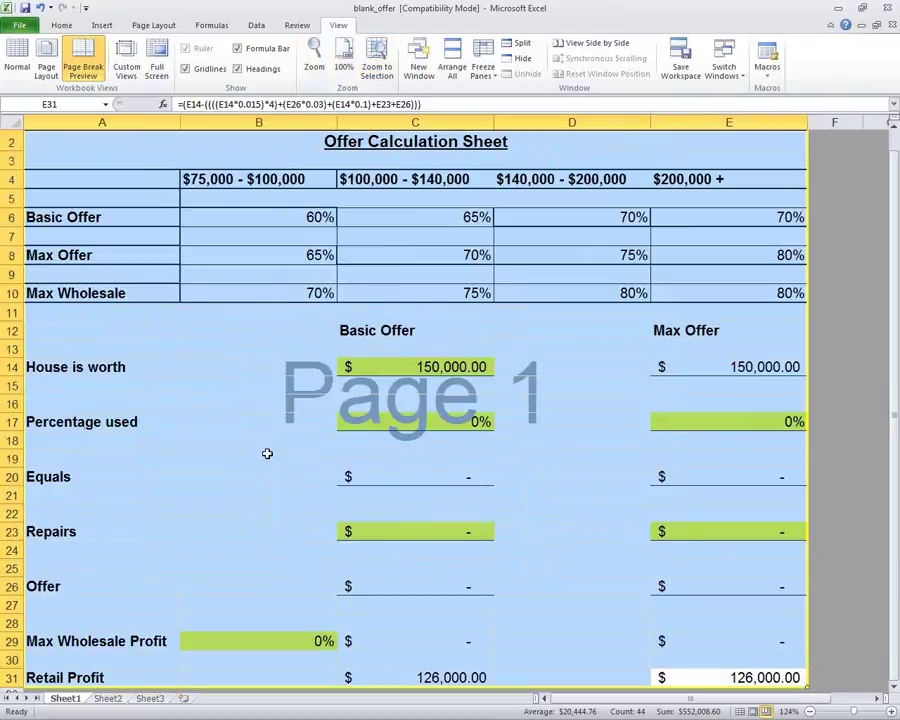
Set the House is worth value in C14 of the Basic Offer column to 153000
click(402, 372)
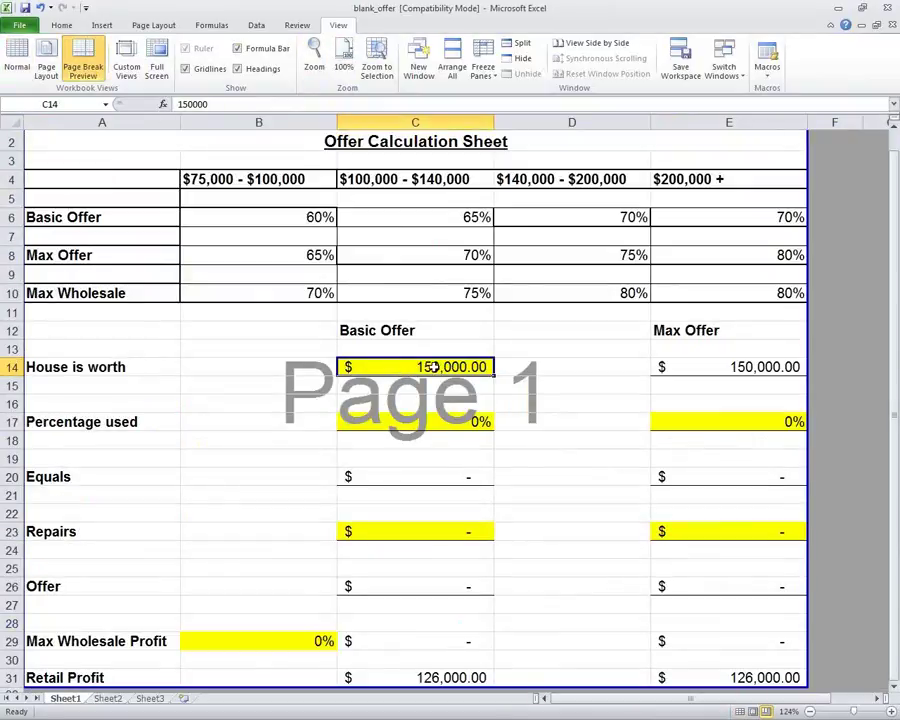
text(153000)
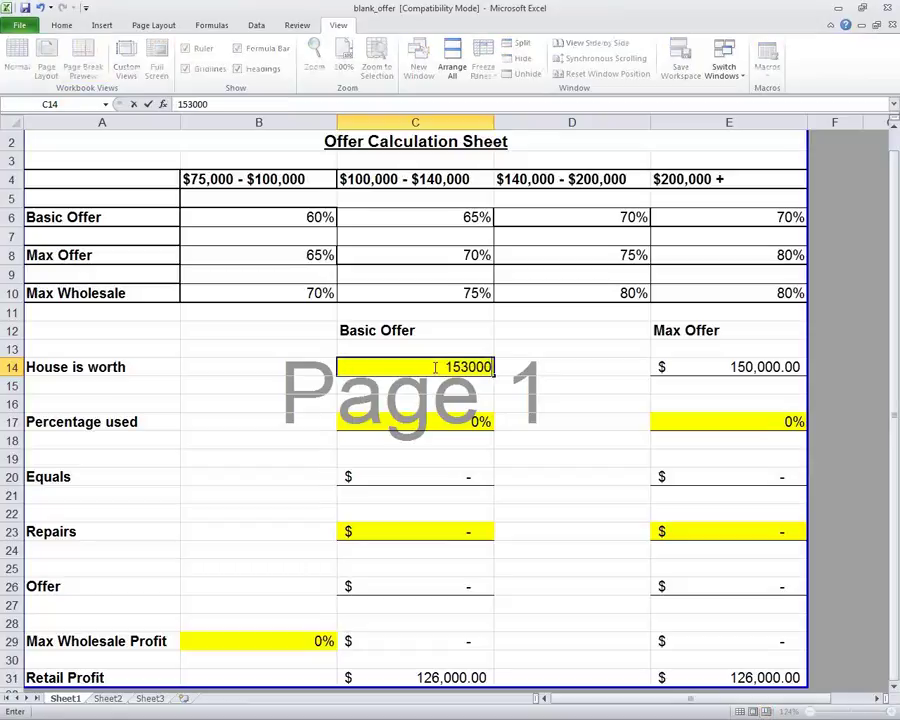
key(Return)
Set Percentage used in row 17 to 70% for the Basic Offer and 75% for the Max Offer
click(440, 422)
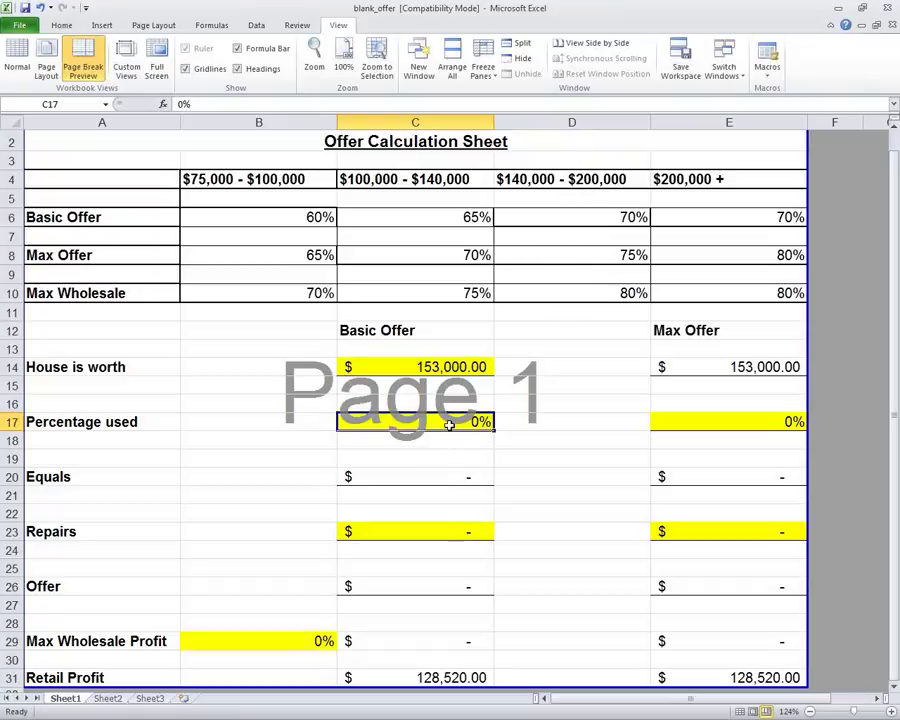
text(70)
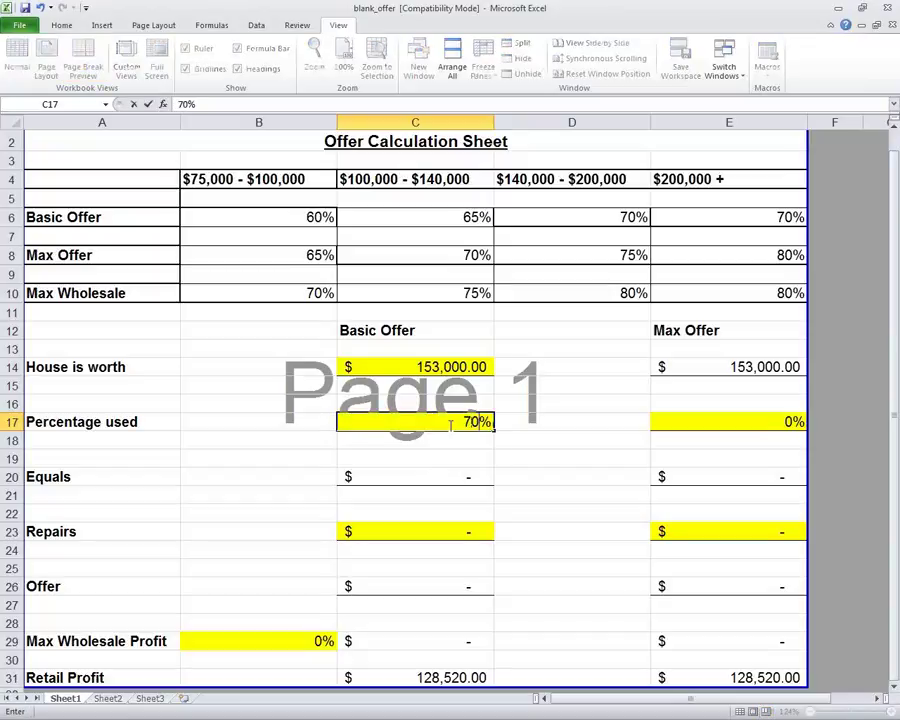
key(Tab)
key(Tab)
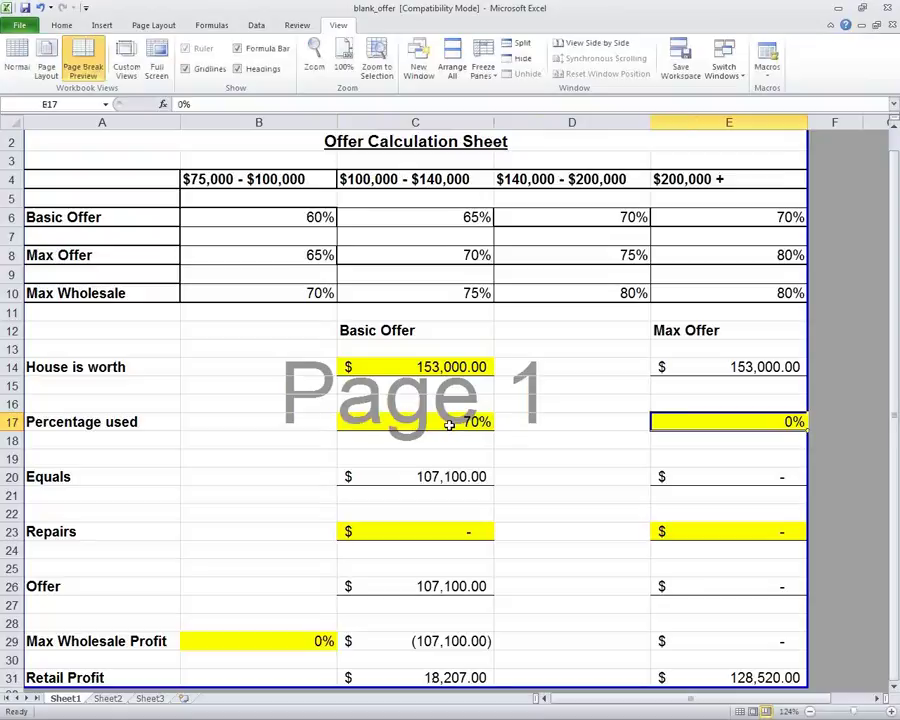
text(75)
key(Return)
Look up the Estimated Rehab Cost in the SOS worksheet workbook and enter 21600 as the Basic Offer Repairs in C23
key(Down)
key(Down)
key(Down)
key(Down)
key(Down)
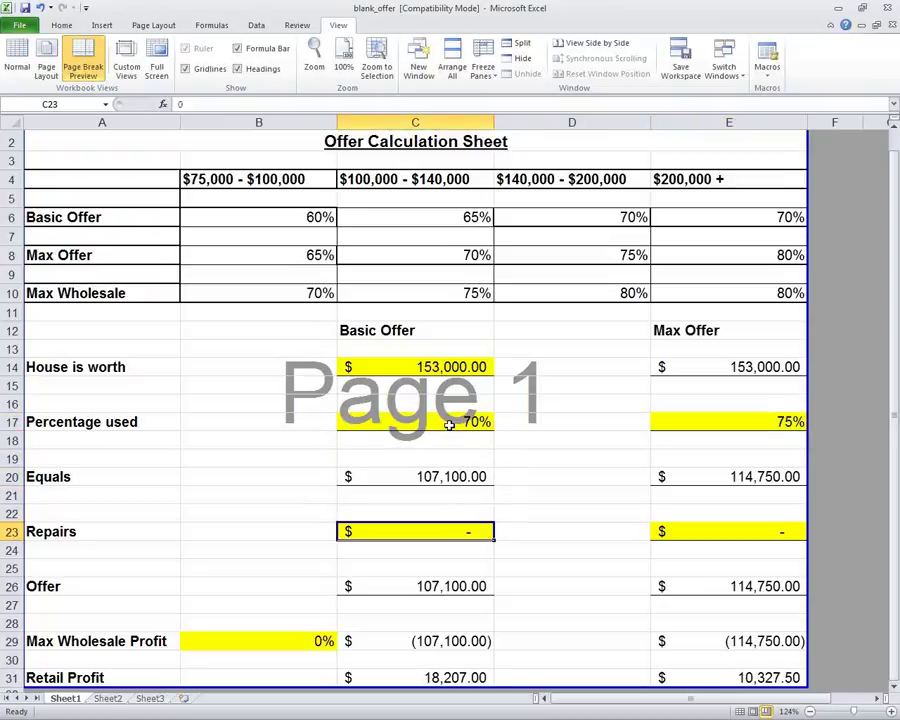
key(ctrl+Tab)
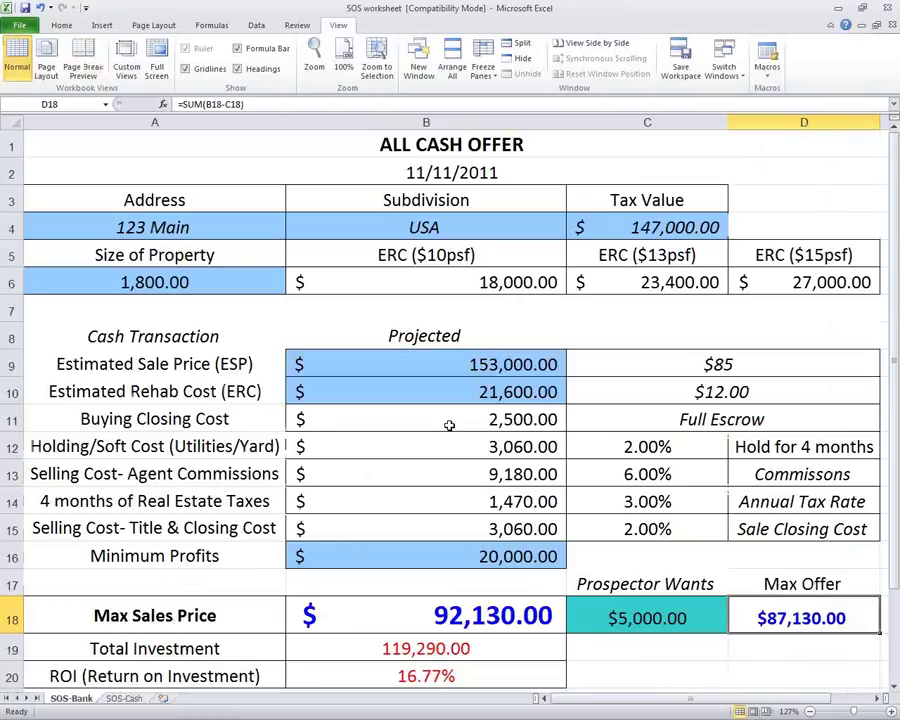
key(ctrl+Tab)
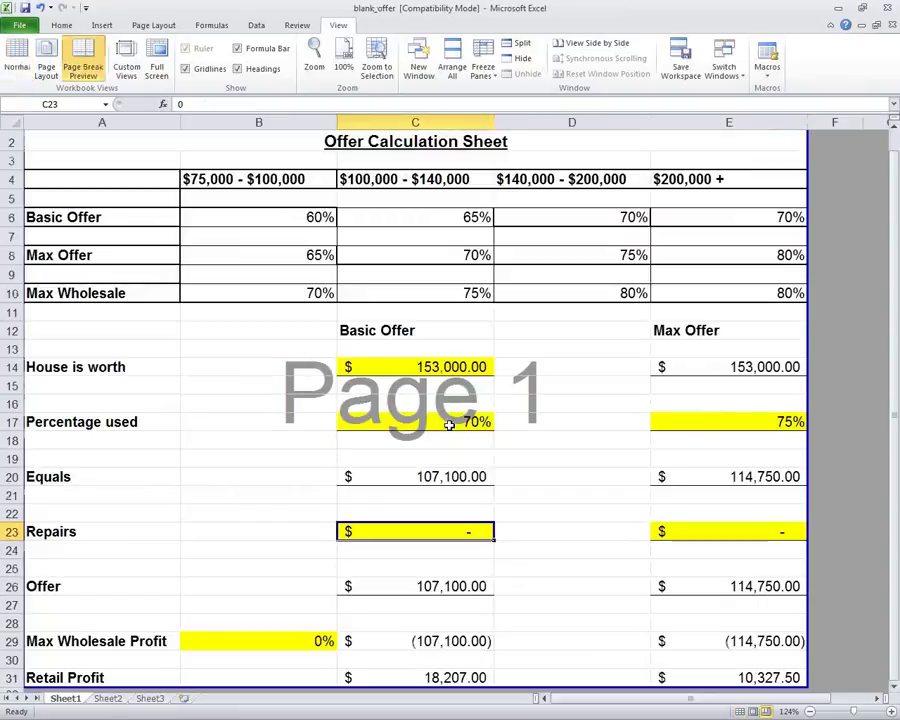
text(21600)
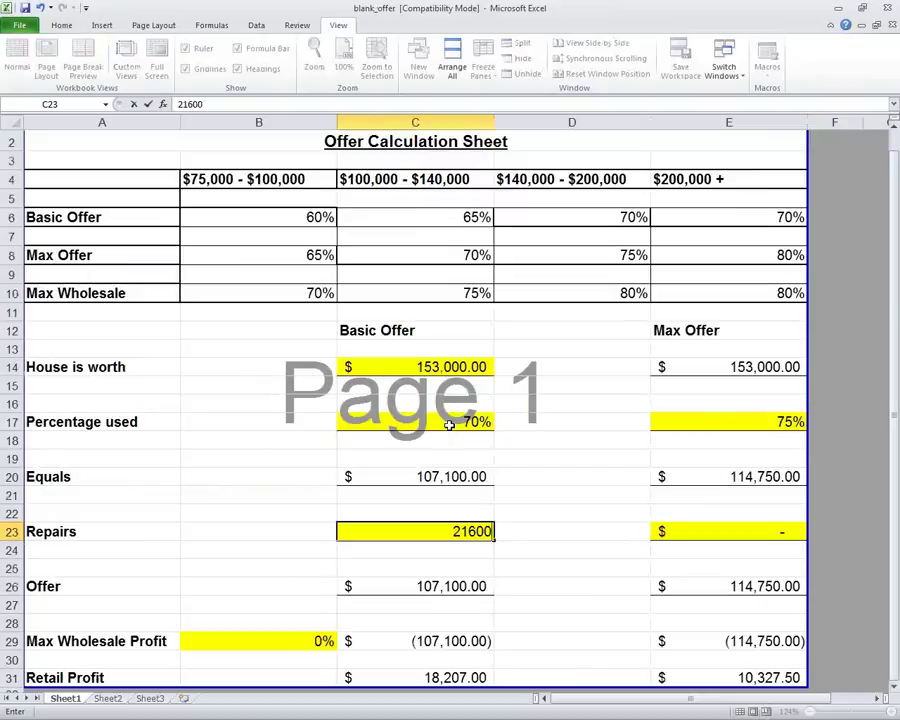
key(Return)
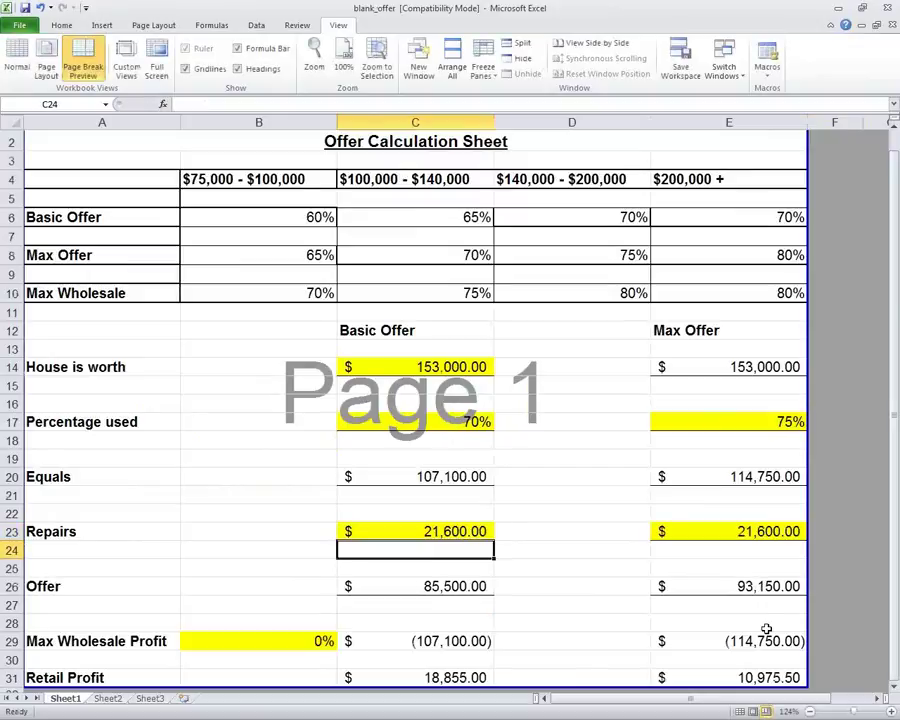
Remove the yellow fill from the Max Offer Repairs cell E23
click(767, 531)
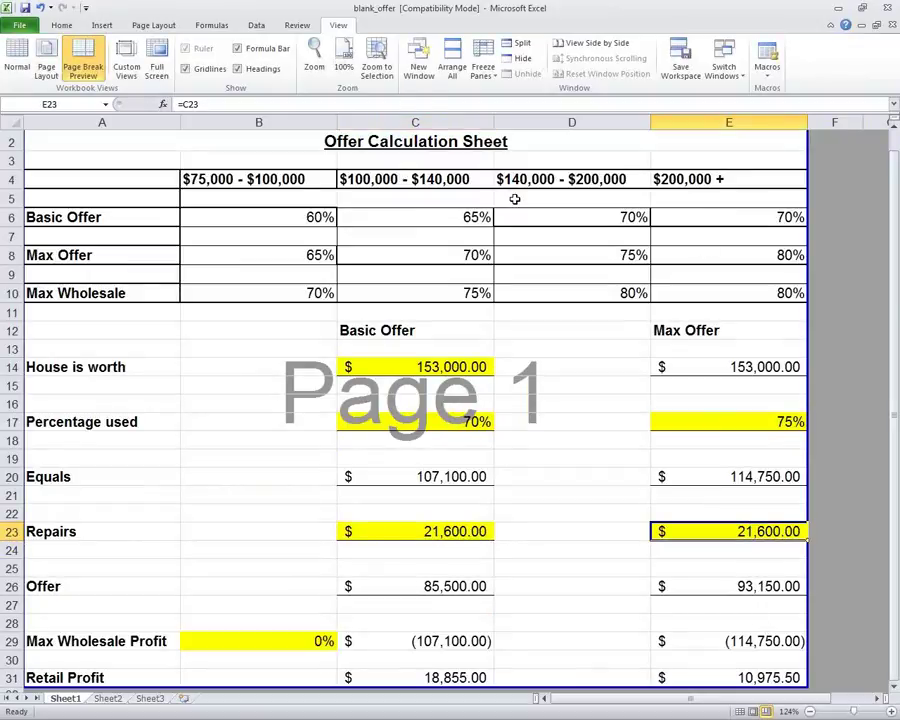
click(76, 25)
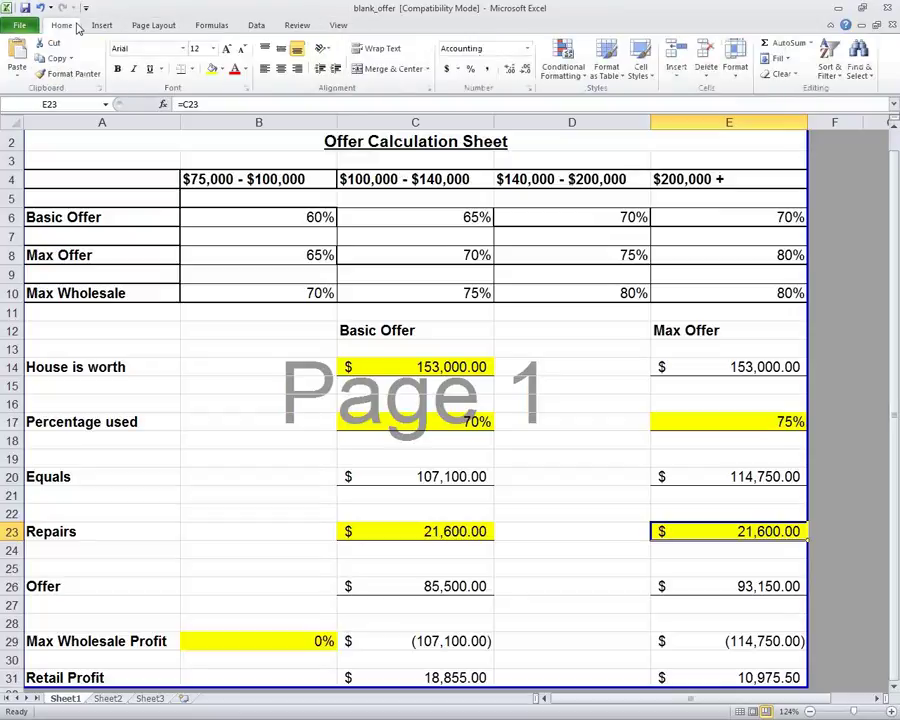
click(221, 69)
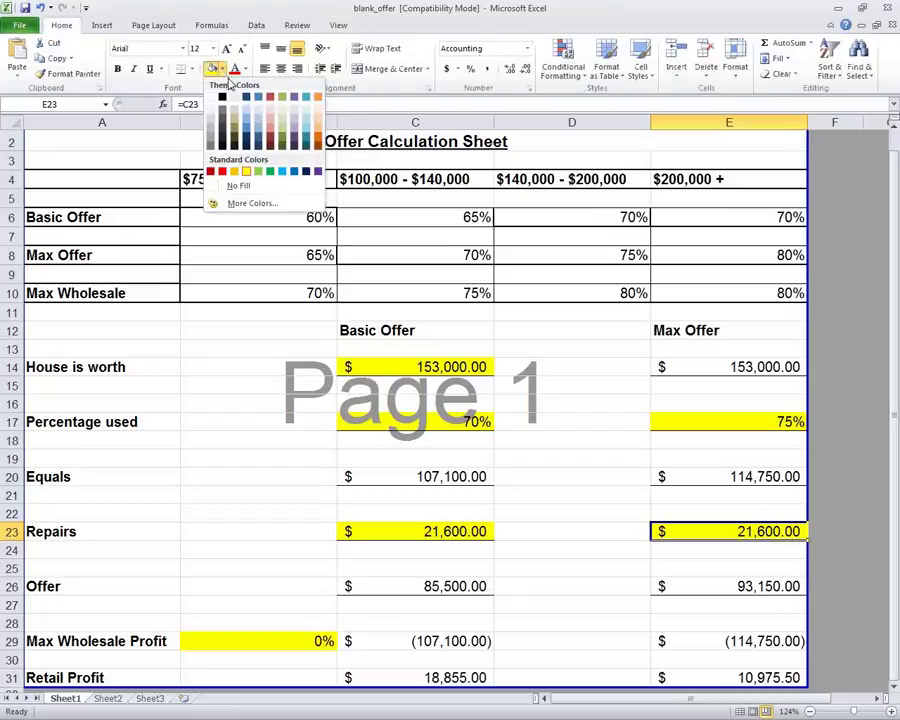
click(240, 185)
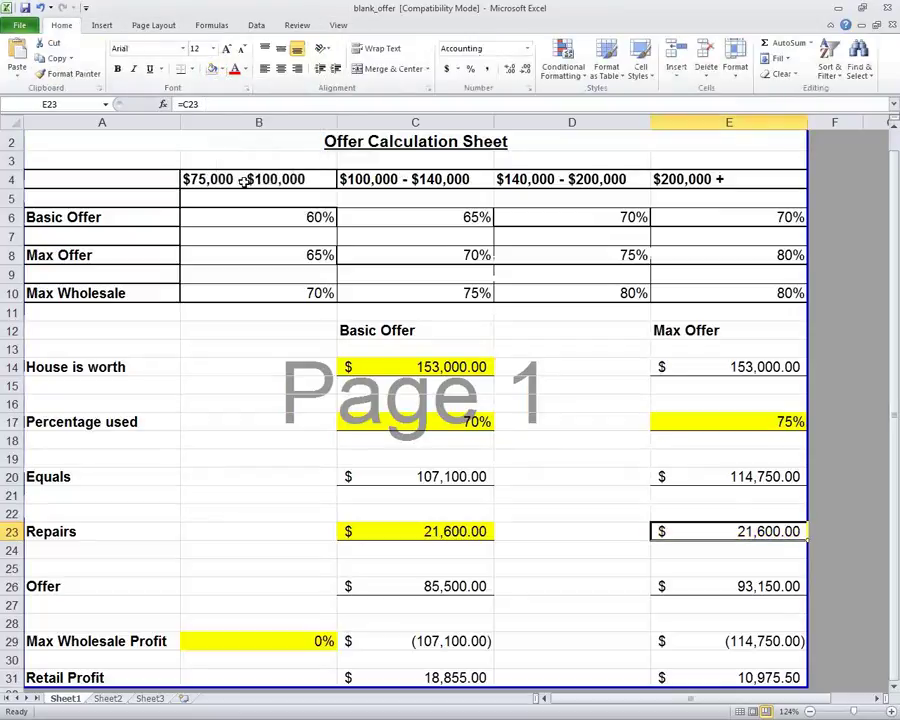
click(570, 536)
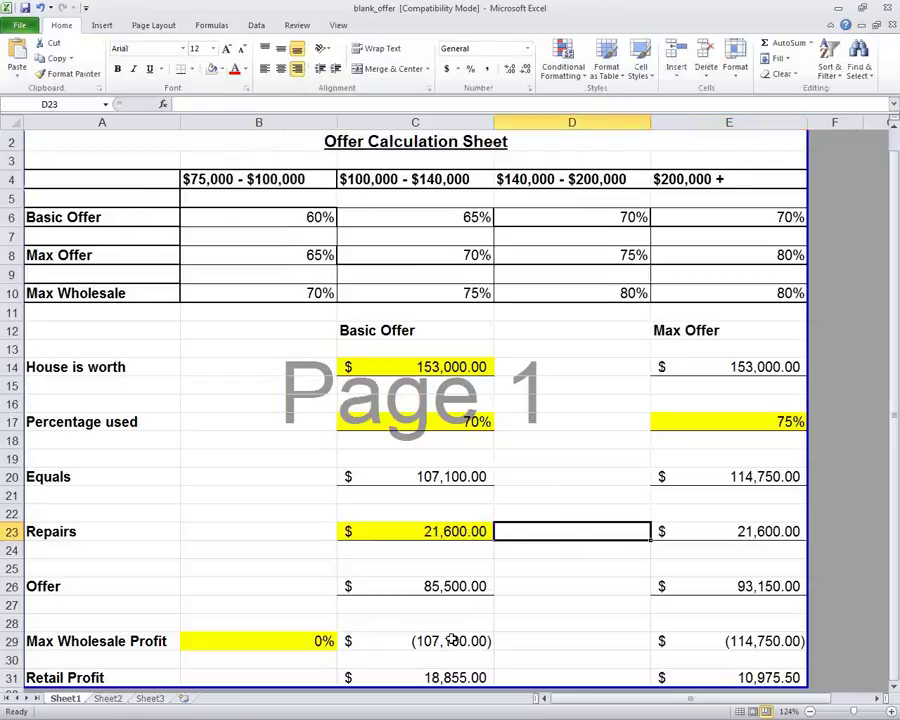
Set the Max Wholesale Profit percentage in B29 to 80%
click(296, 637)
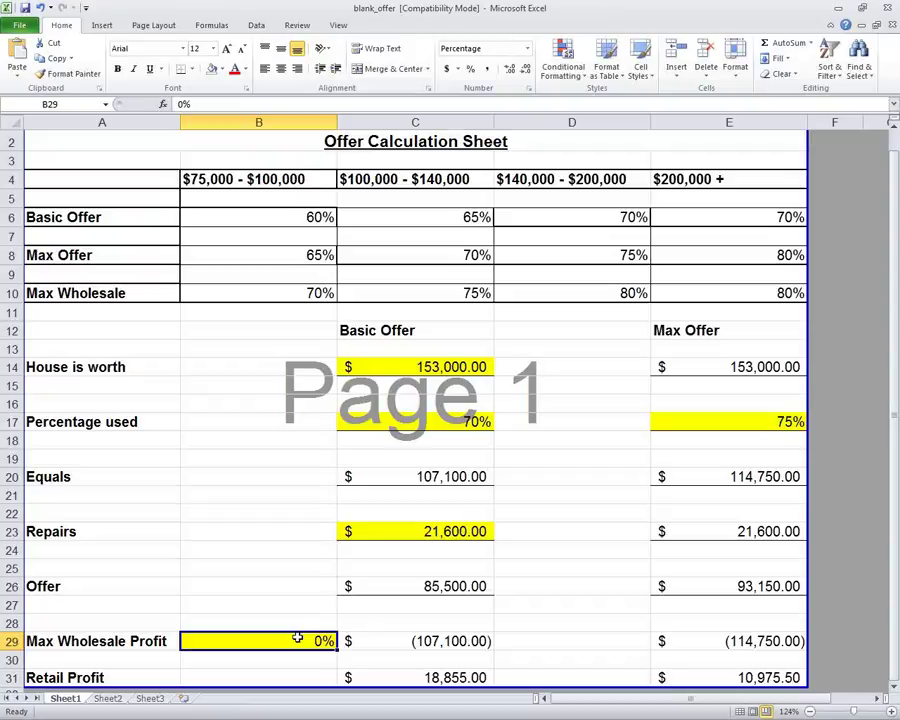
text(80)
key(Return)
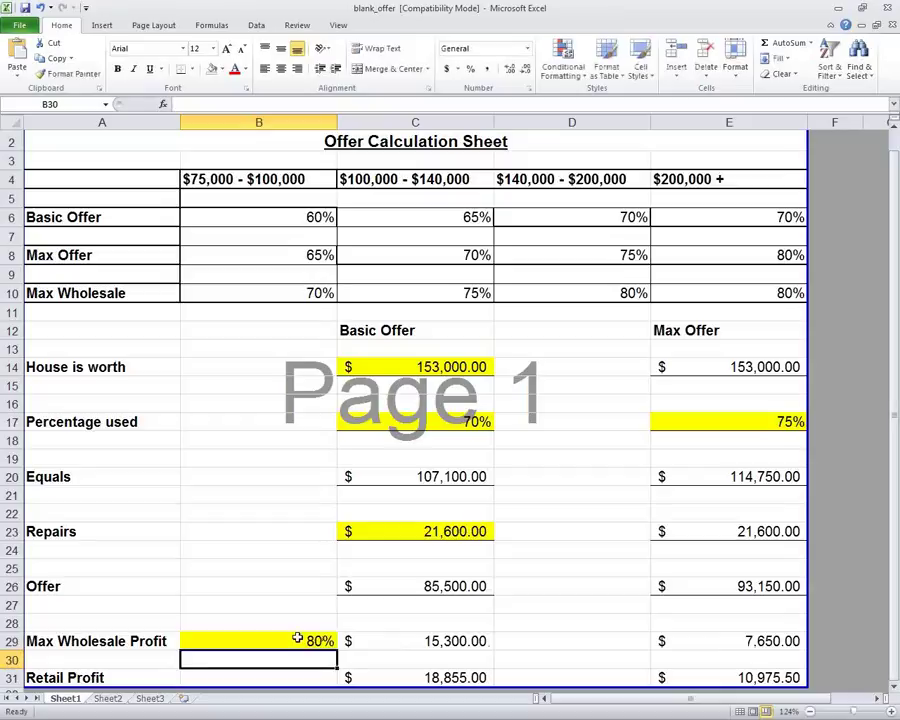
Compare the Offer and Max Wholesale Profit amounts of the Basic Offer and Max Offer columns against the wholesale percentage
click(297, 638)
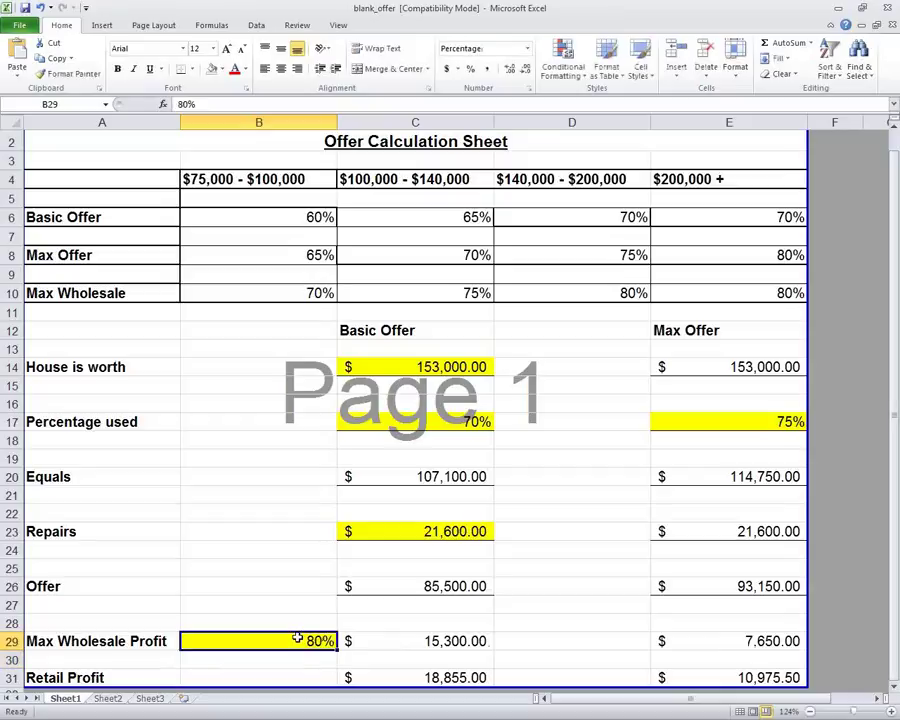
key(Right)
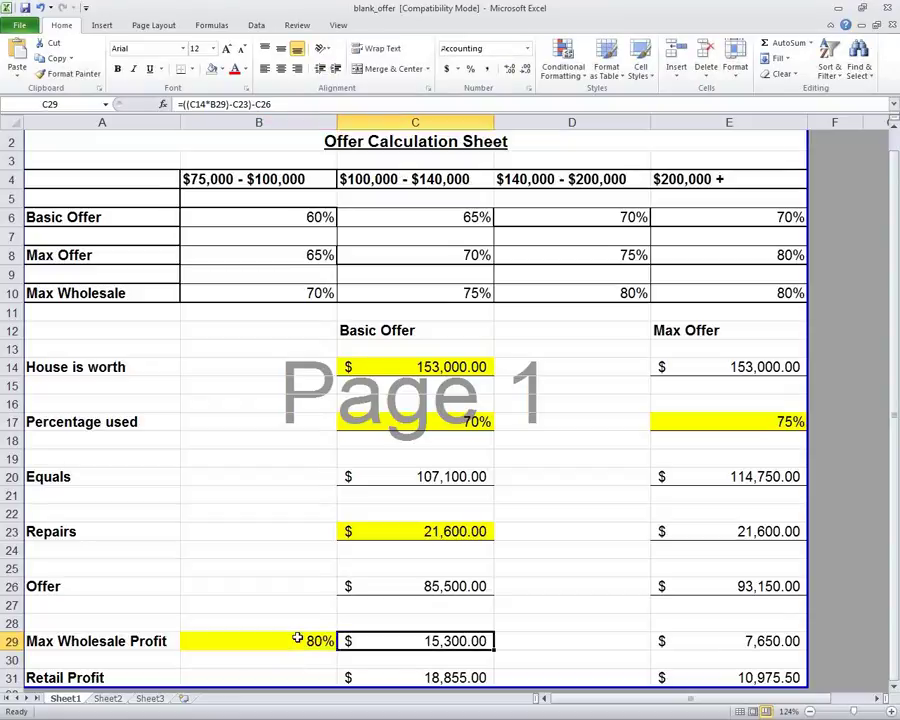
key(Right)
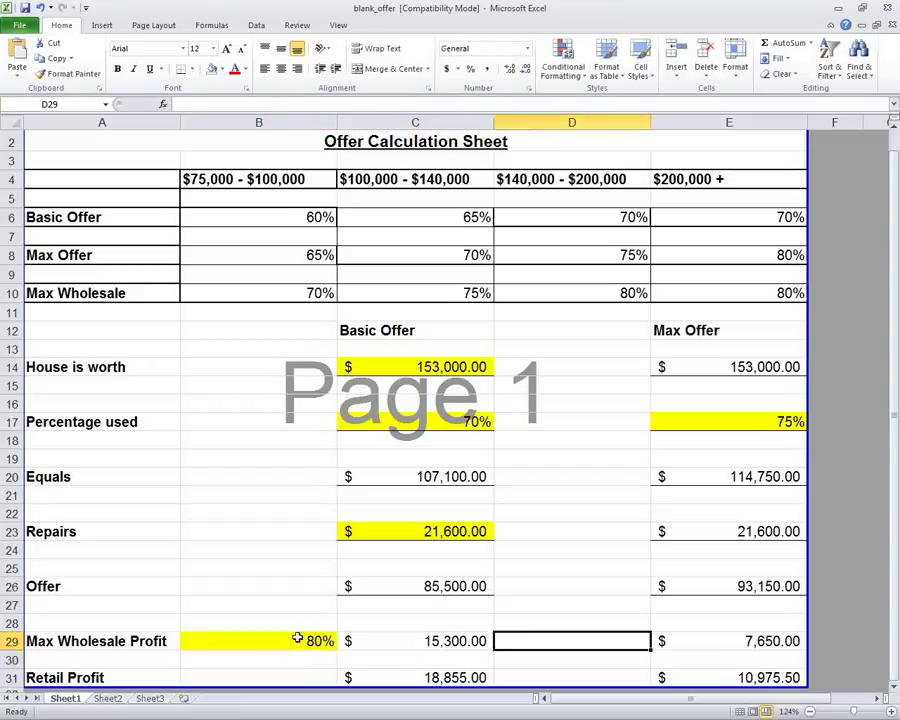
key(Up)
key(Up)
key(Up)
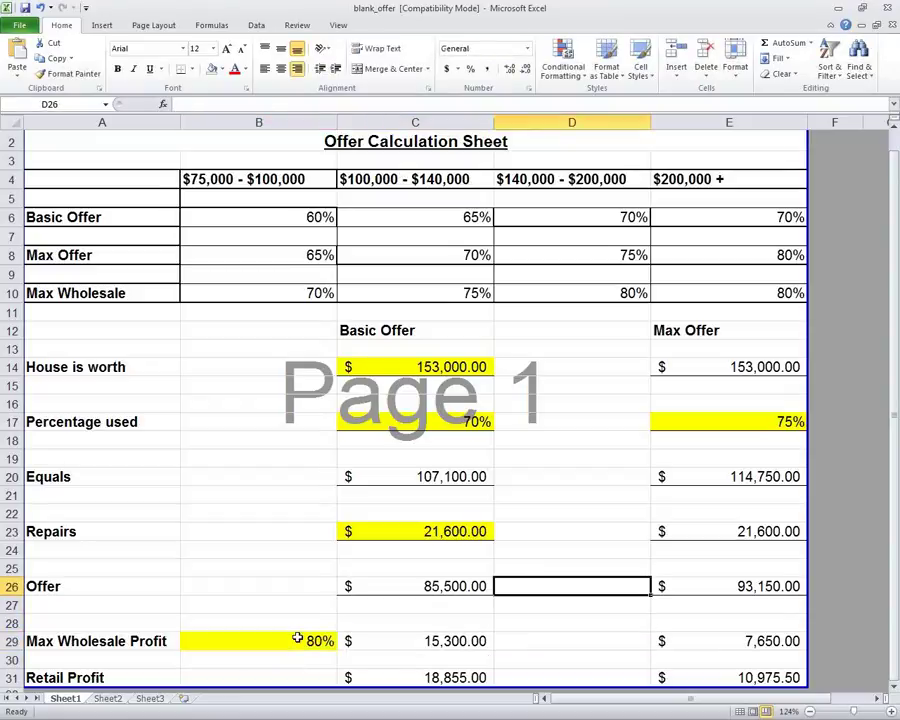
key(Left)
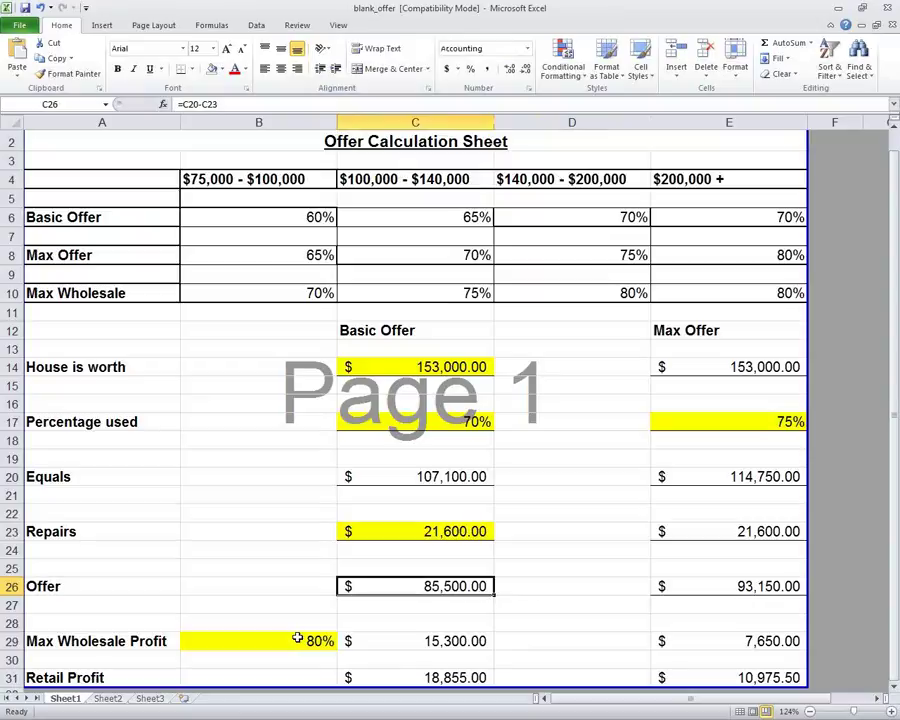
key(Down)
key(Down)
key(Down)
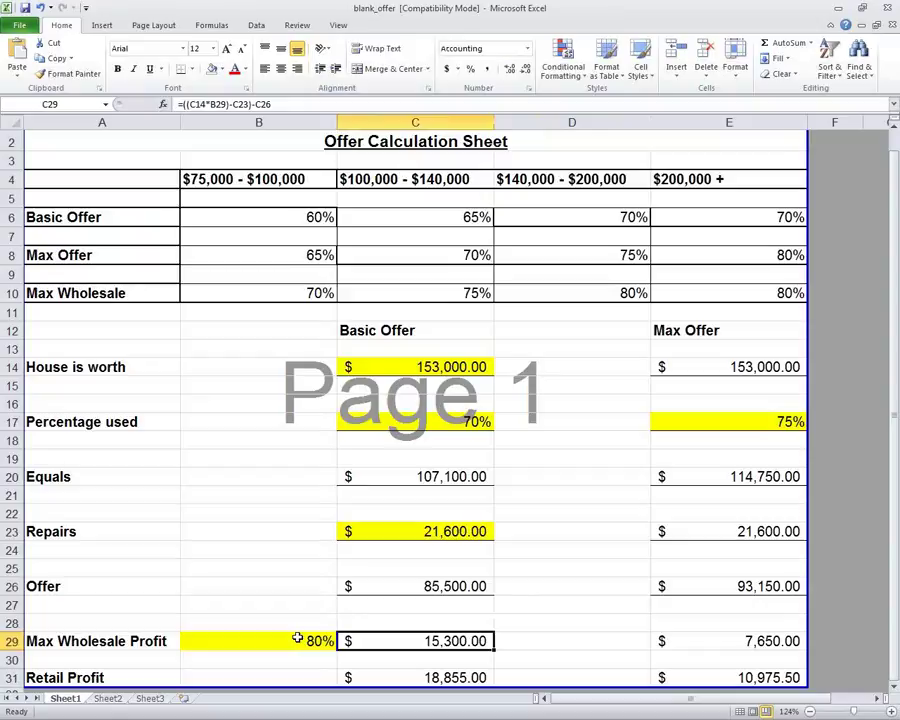
key(Right)
key(Right)
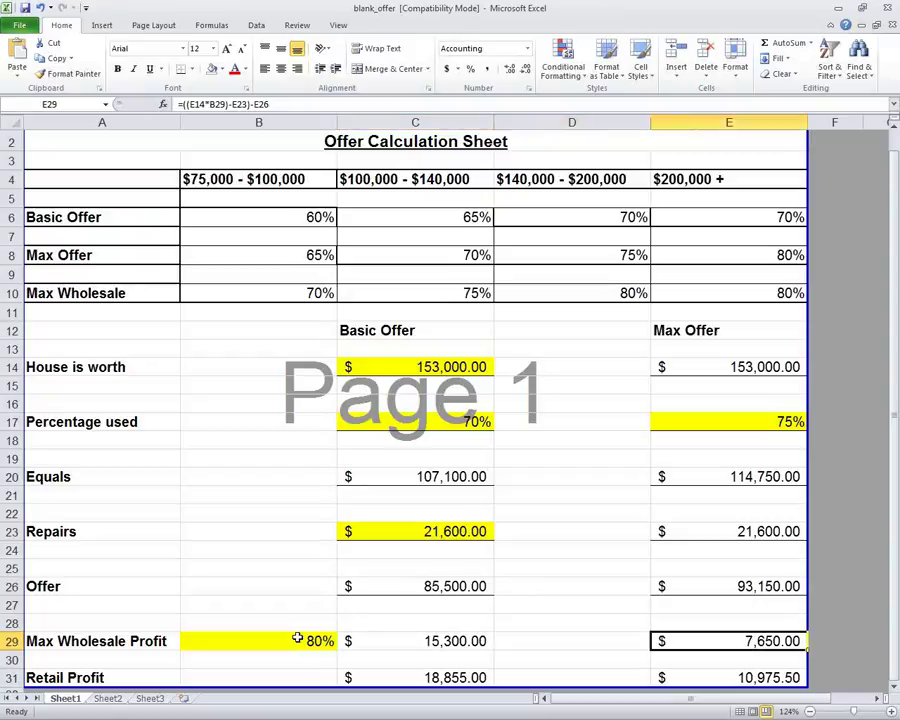
key(Up)
key(Up)
key(Up)
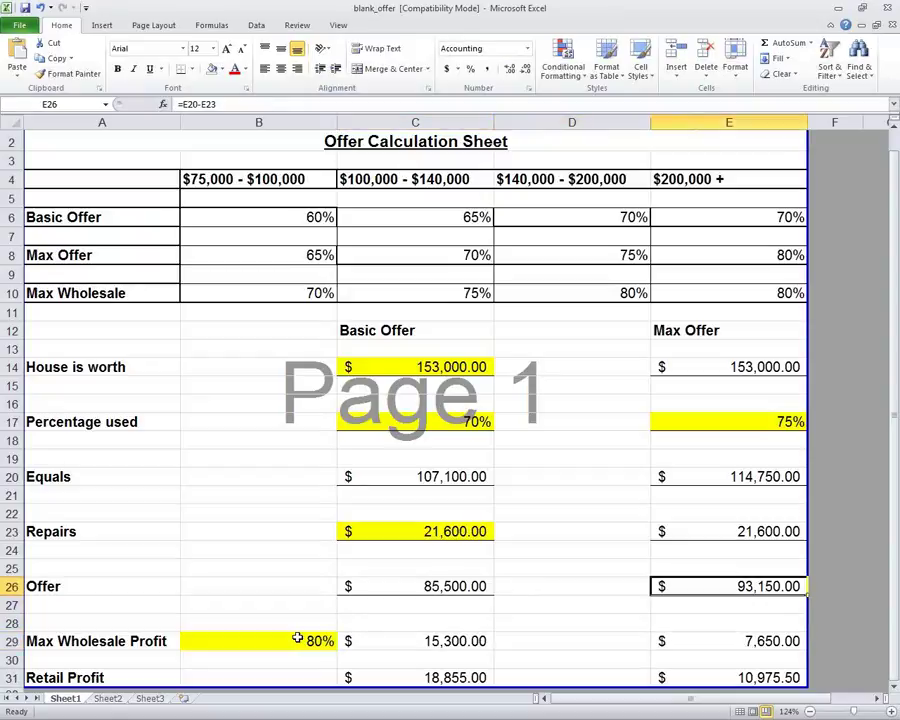
key(Down)
key(Down)
key(Down)
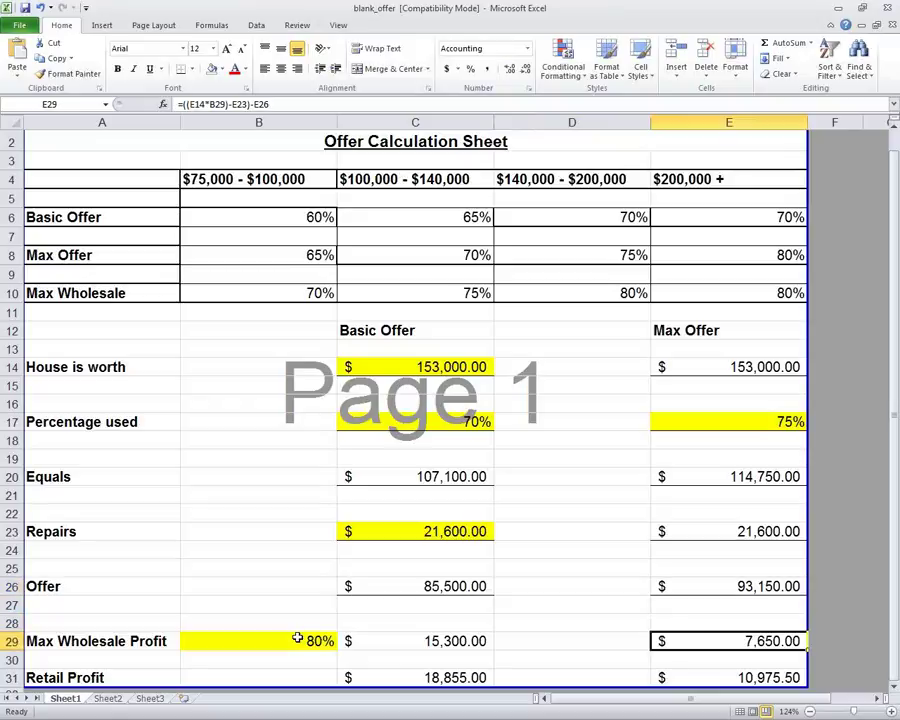
key(Left)
key(Left)
key(Left)
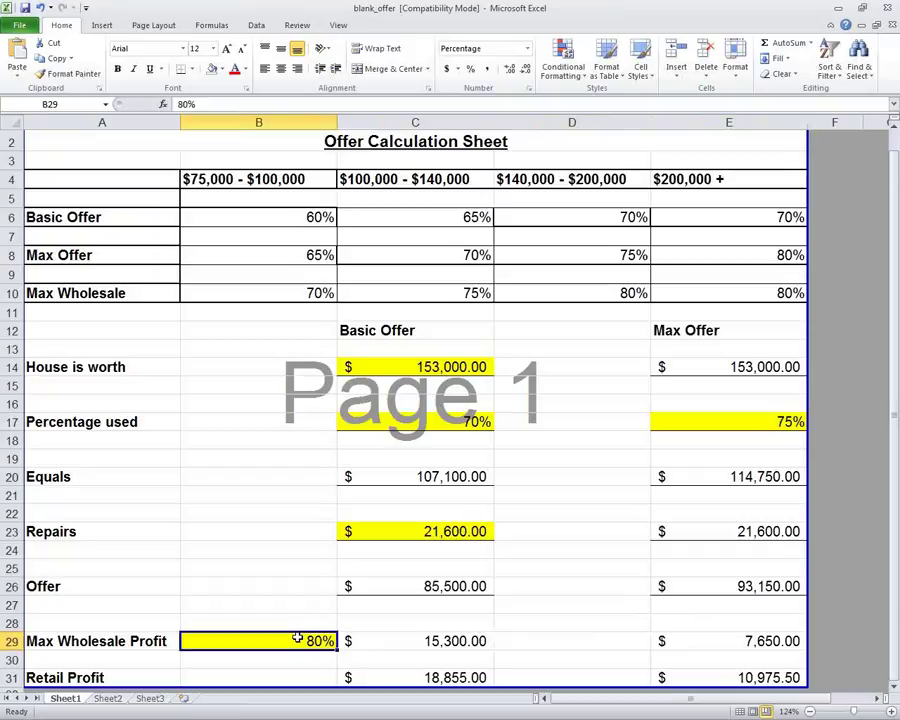
Set the Max Wholesale rate in D10 for the $140,000 - $200,000 range to 75%
click(588, 293)
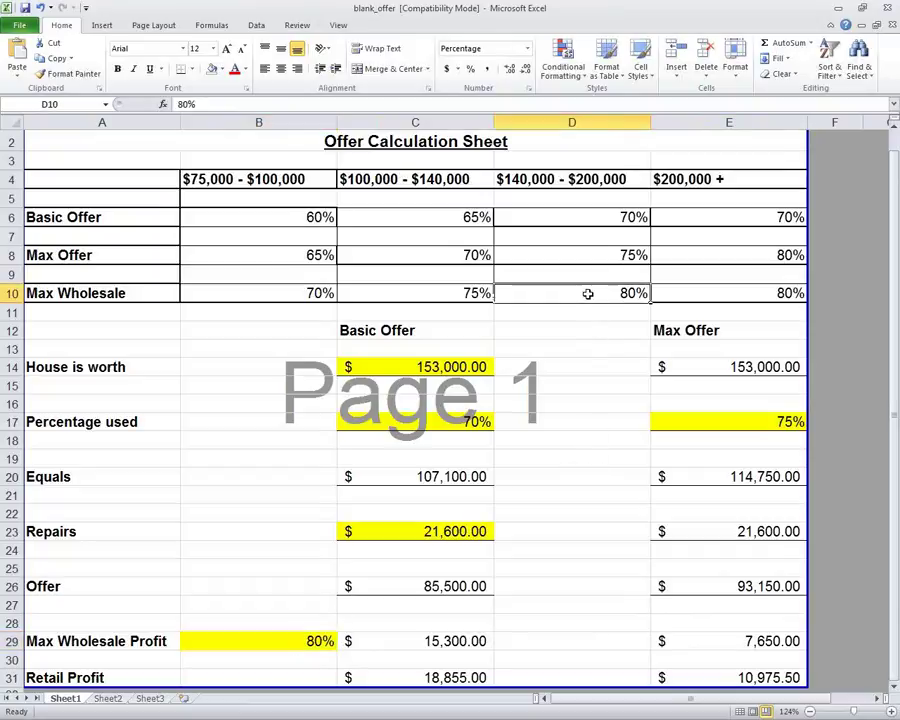
text(75)
key(Return)
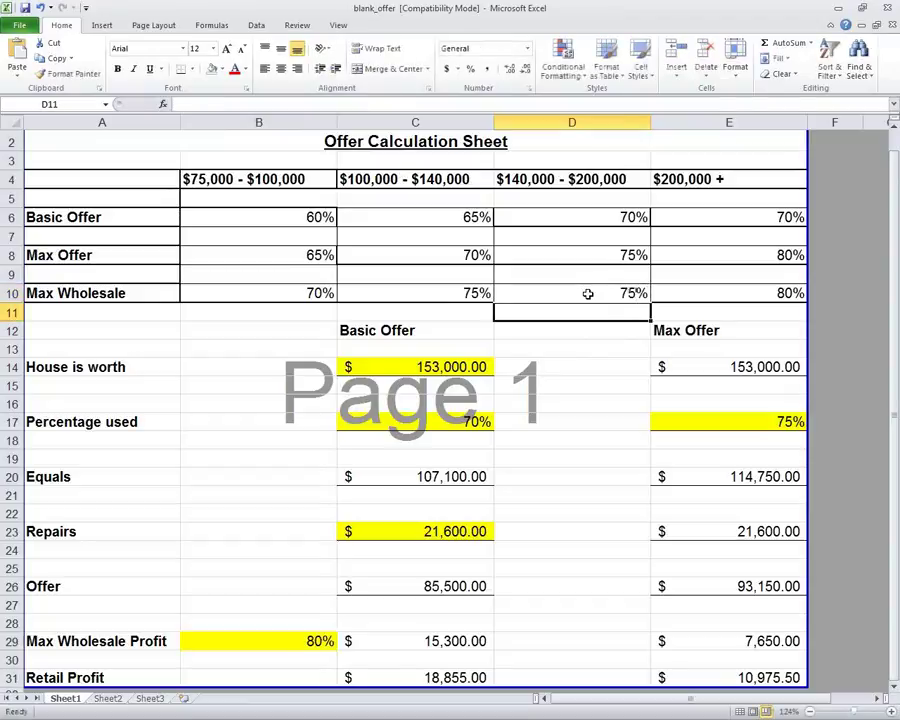
Set the Max Wholesale Profit percentage in B29 to 75% and check the resulting profit in the Max Offer column
click(279, 639)
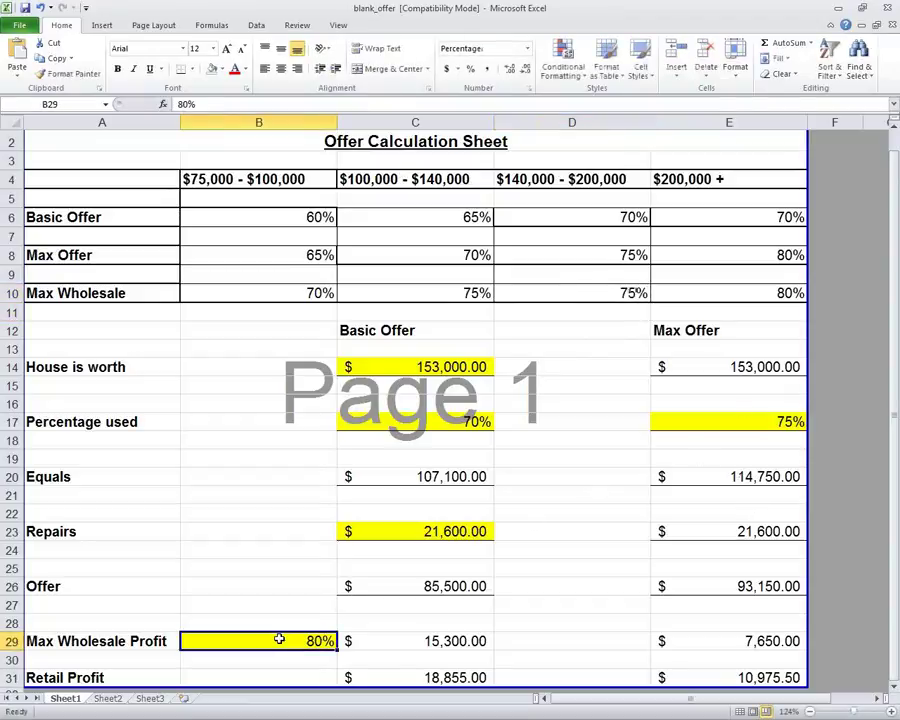
text(75)
key(Return)
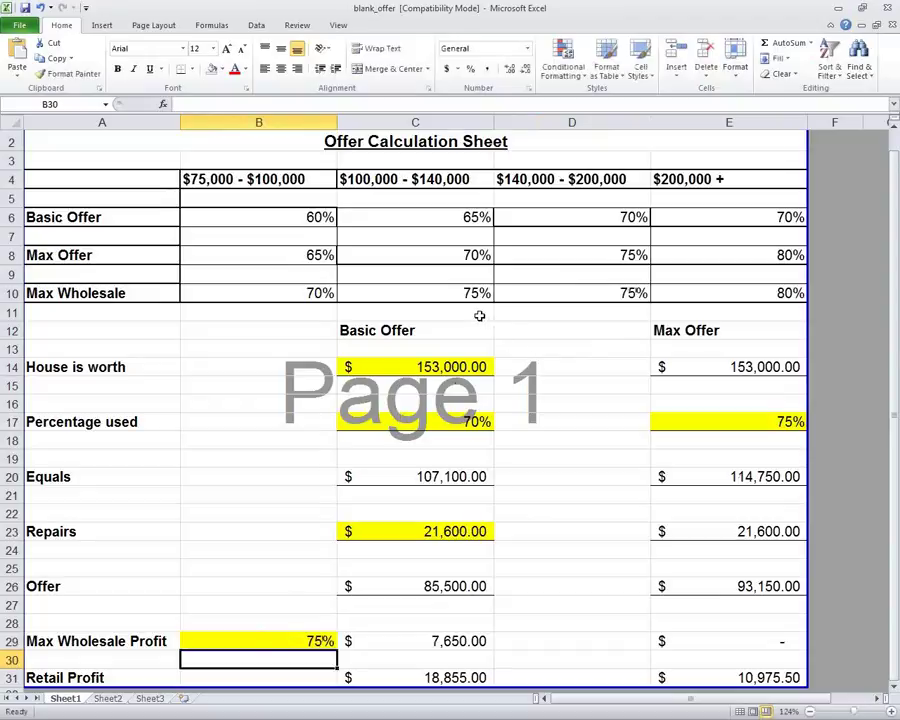
click(586, 639)
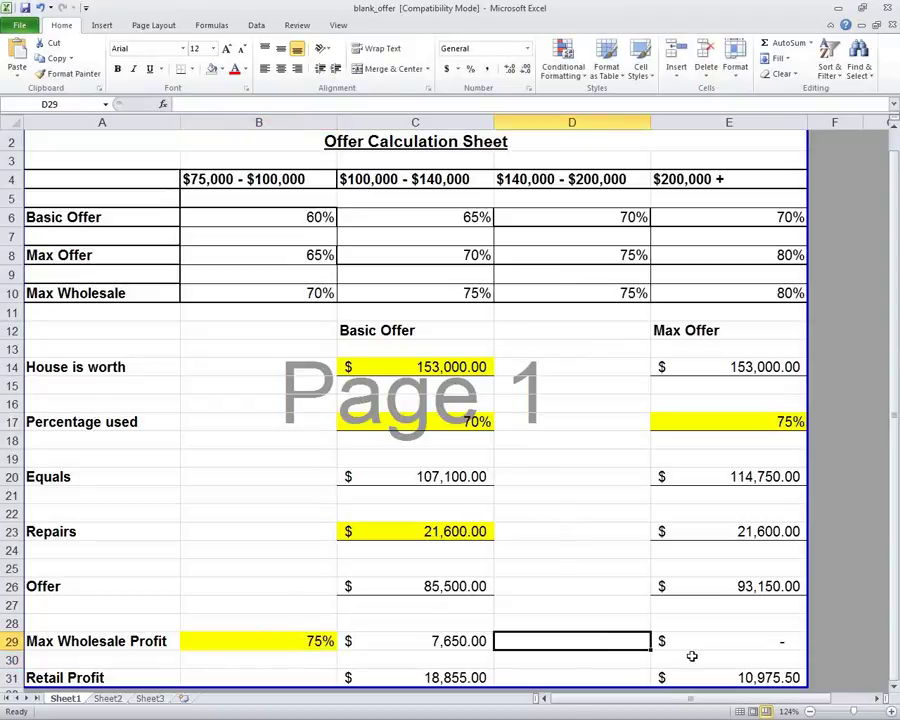
click(726, 640)
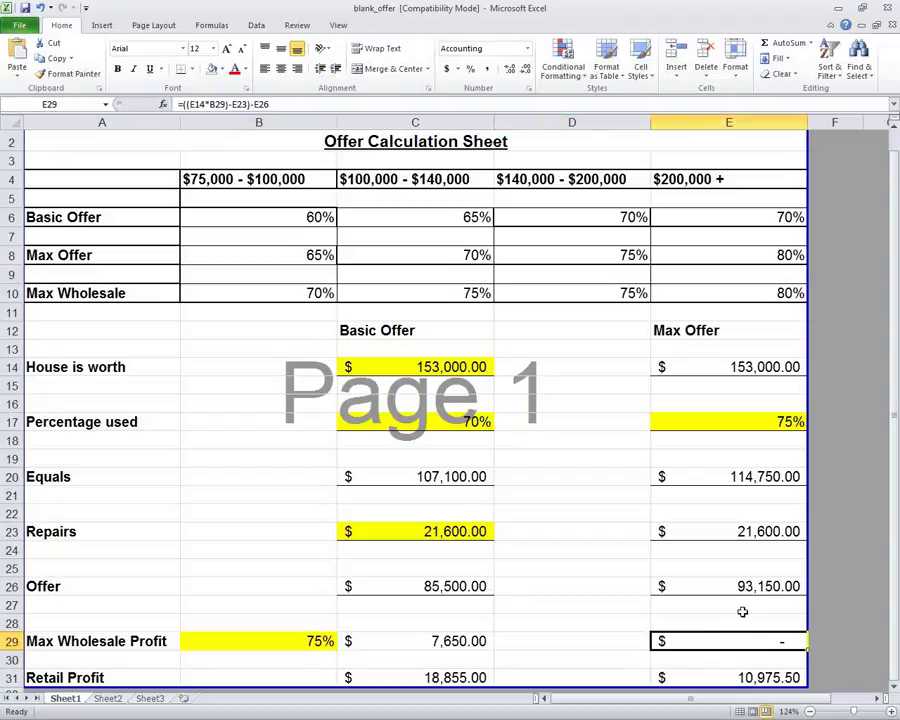
Set the $140,000 - $200,000 Max Wholesale rate in D10 and the Max Wholesale Profit percentage in B29 to 77%
click(628, 298)
text(77)
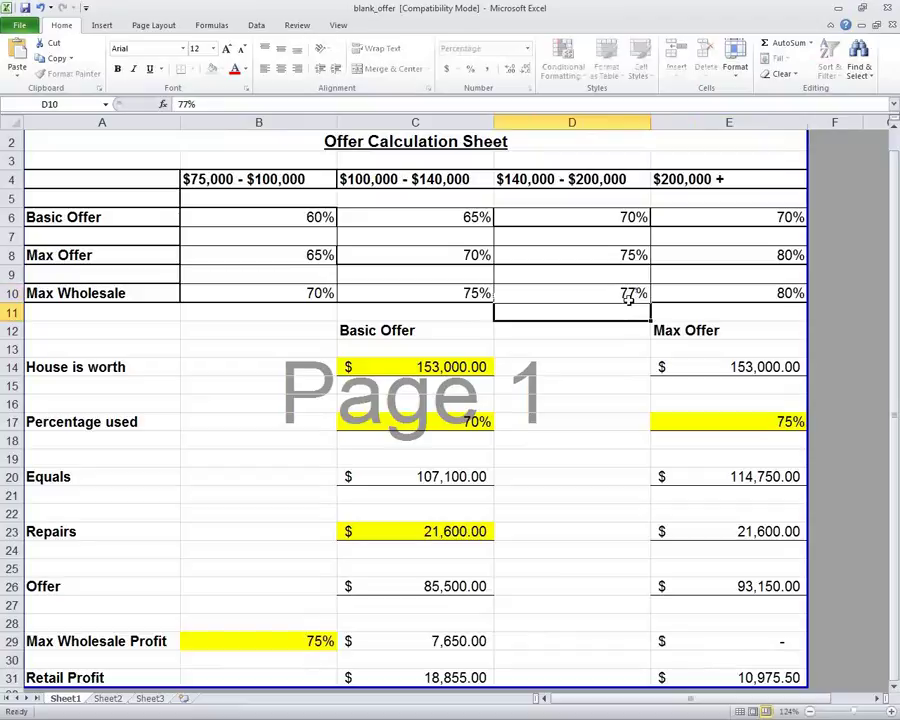
key(Return)
click(288, 642)
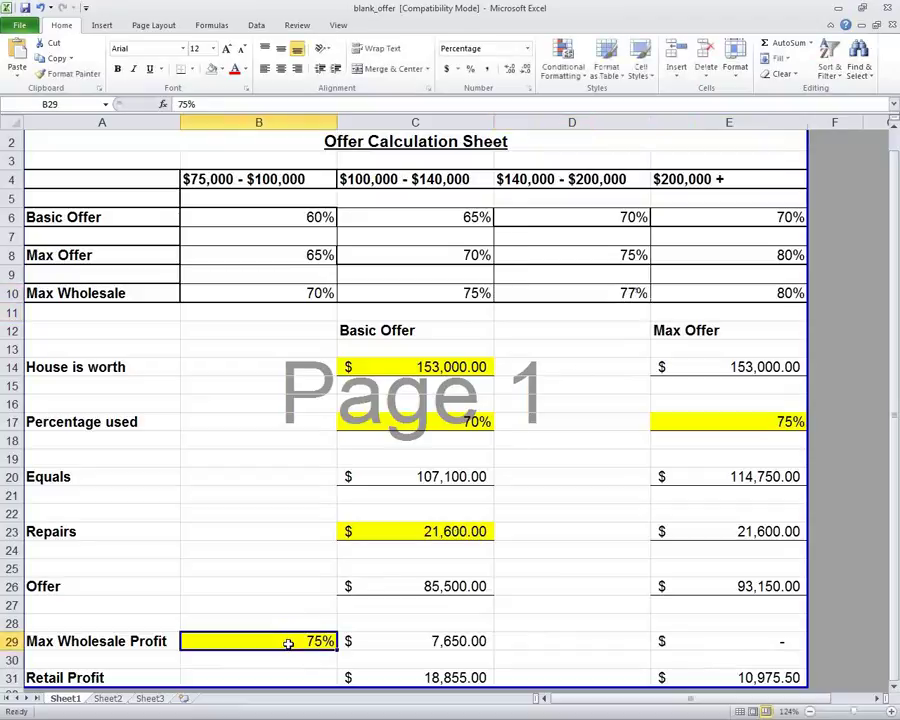
text(77)
key(Return)
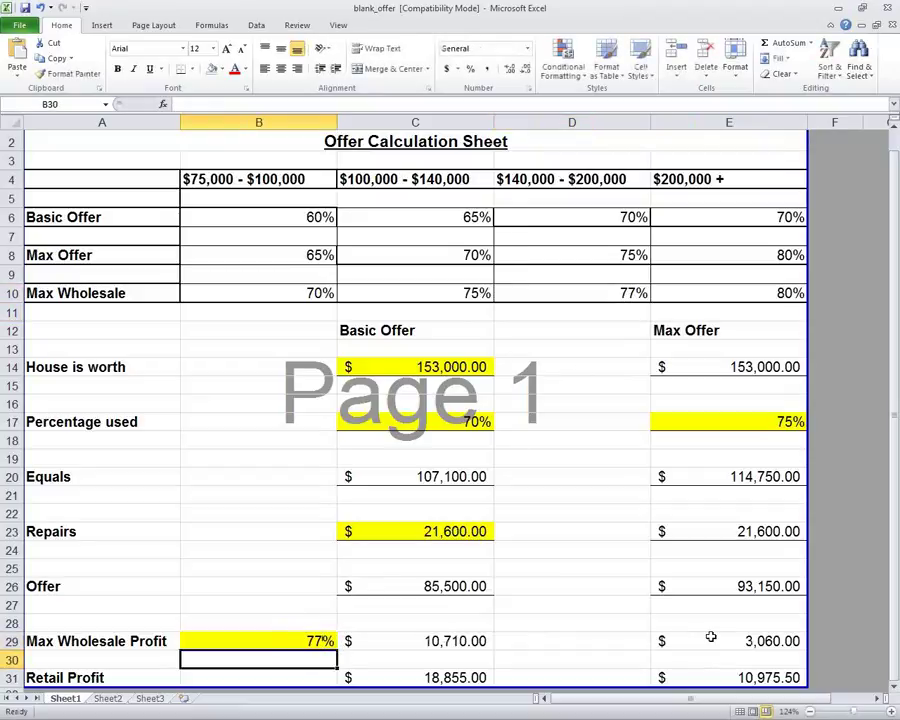
click(748, 589)
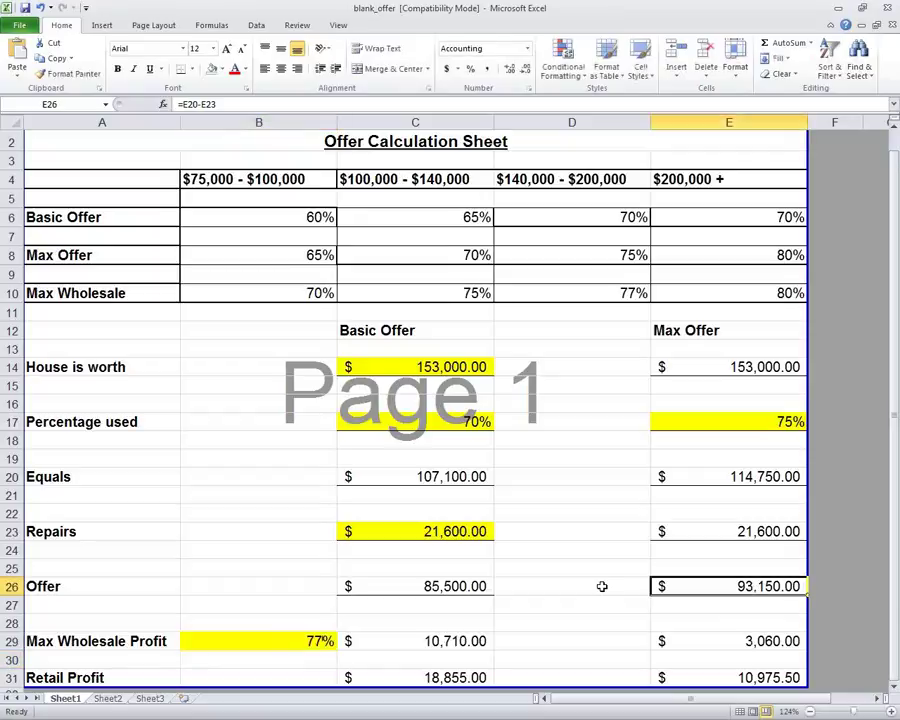
click(487, 582)
ctrl+scroll(540, 637, up, 5)
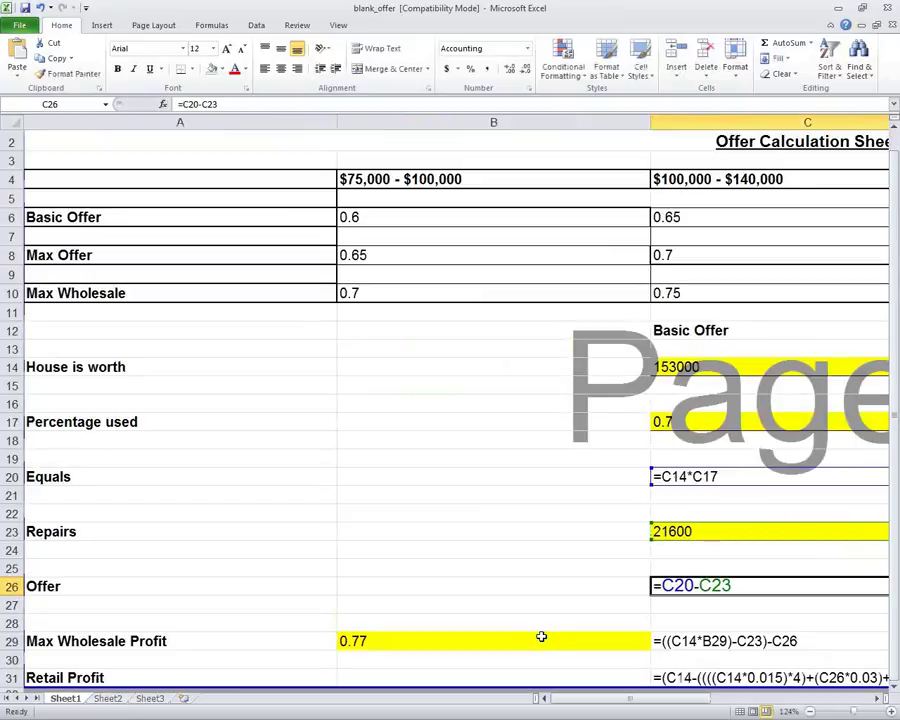
key(ctrl+grave)
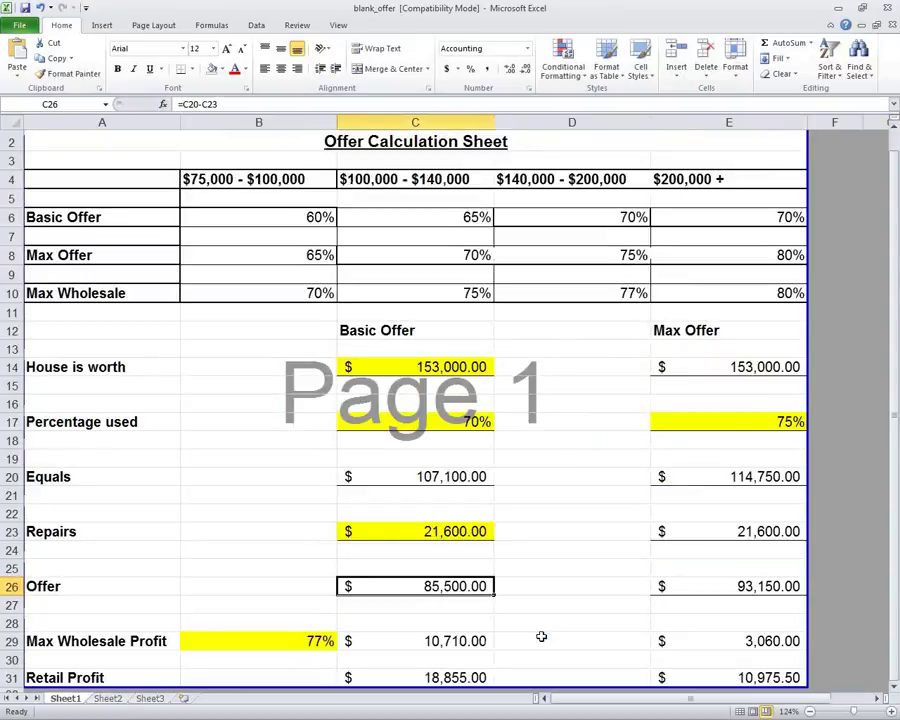
key(ctrl+grave)
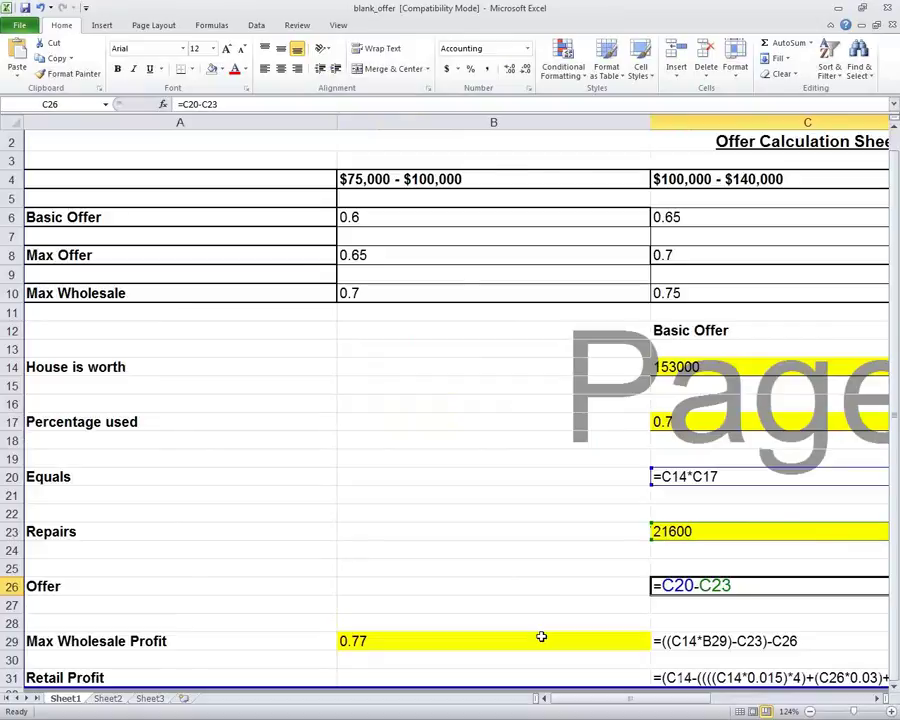
key(ctrl+grave)
click(203, 570)
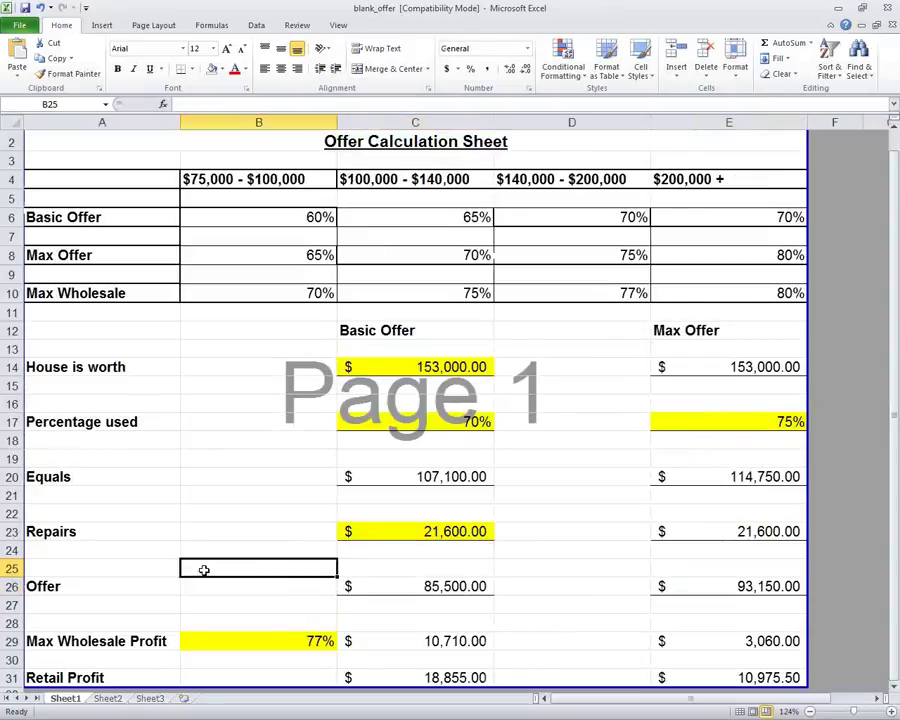
key(ctrl+grave)
key(ctrl+grave)
key(ctrl+grave)
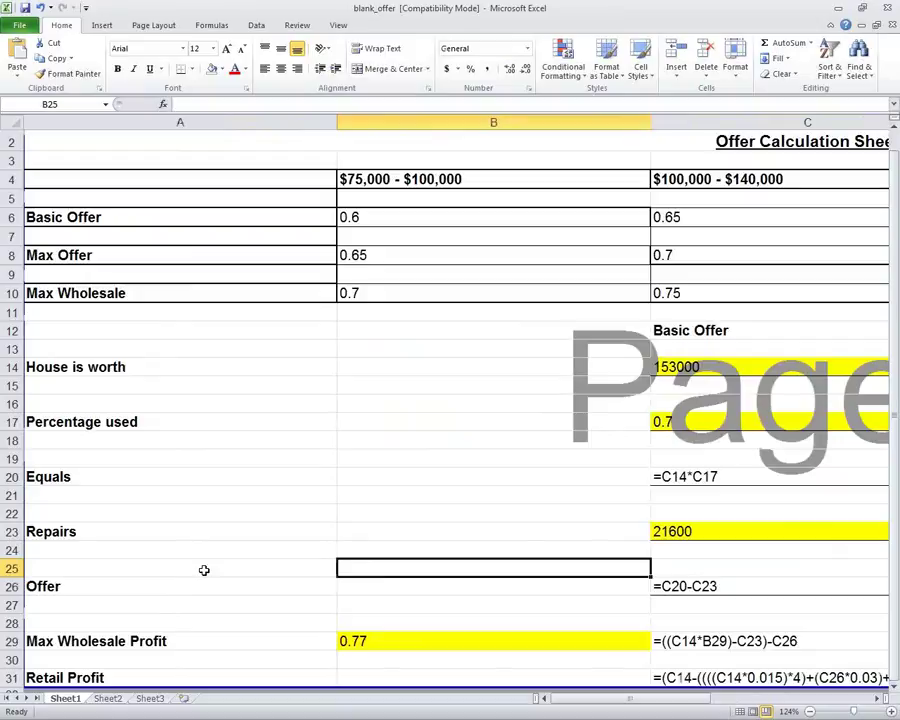
key(ctrl+grave)
key(ctrl+grave)
key(ctrl+grave)
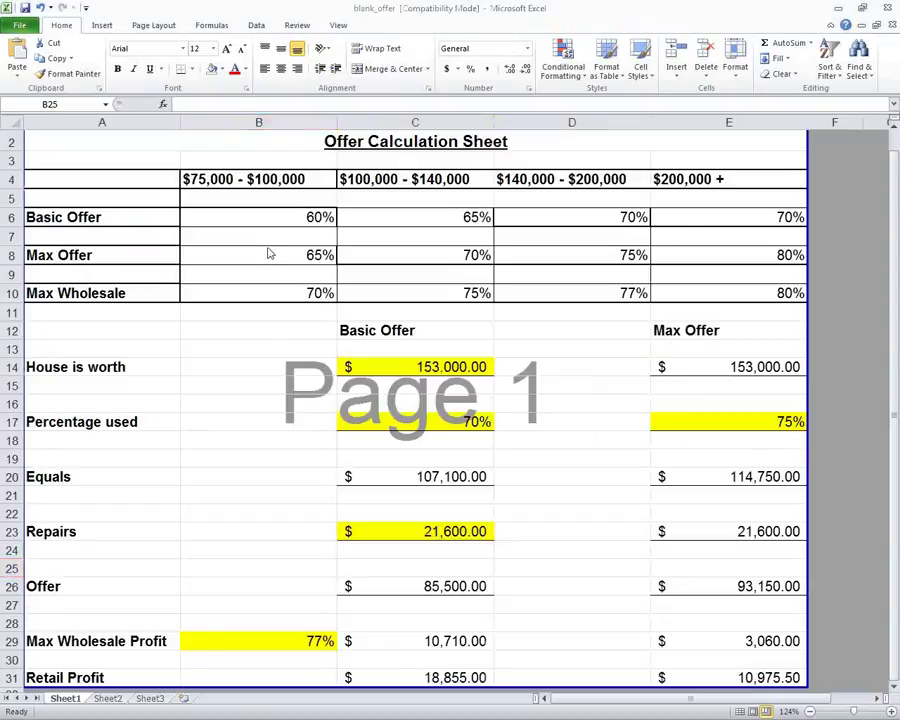
Compare the Basic and Max Offer amounts with the Max Offer on SOS-Bank and the Max Price on SOS-Cash in the SOS worksheet workbook
key(ctrl+Tab)
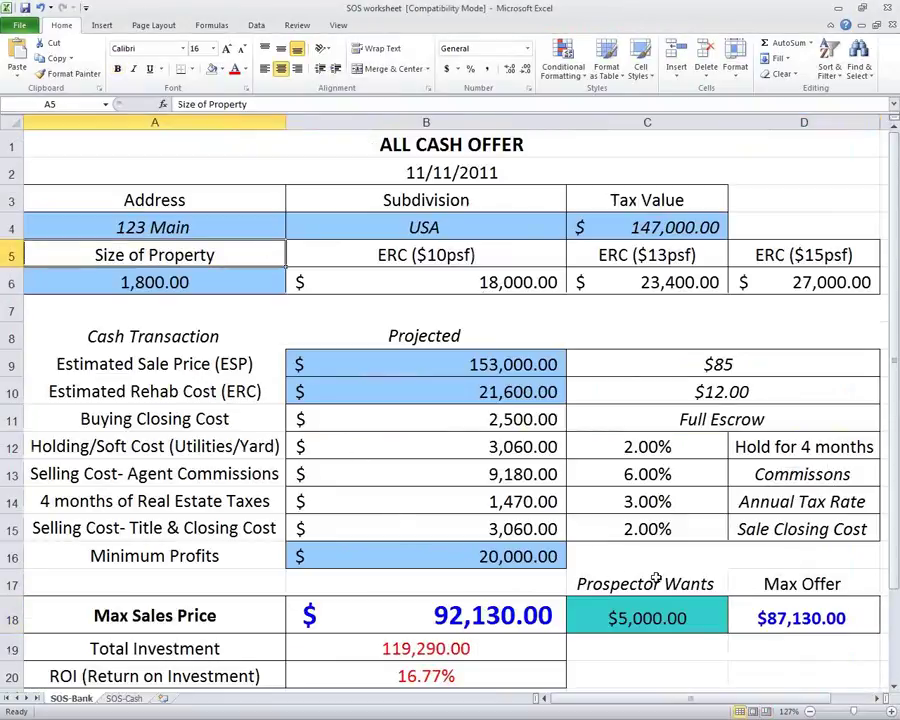
click(800, 618)
key(ctrl+Tab)
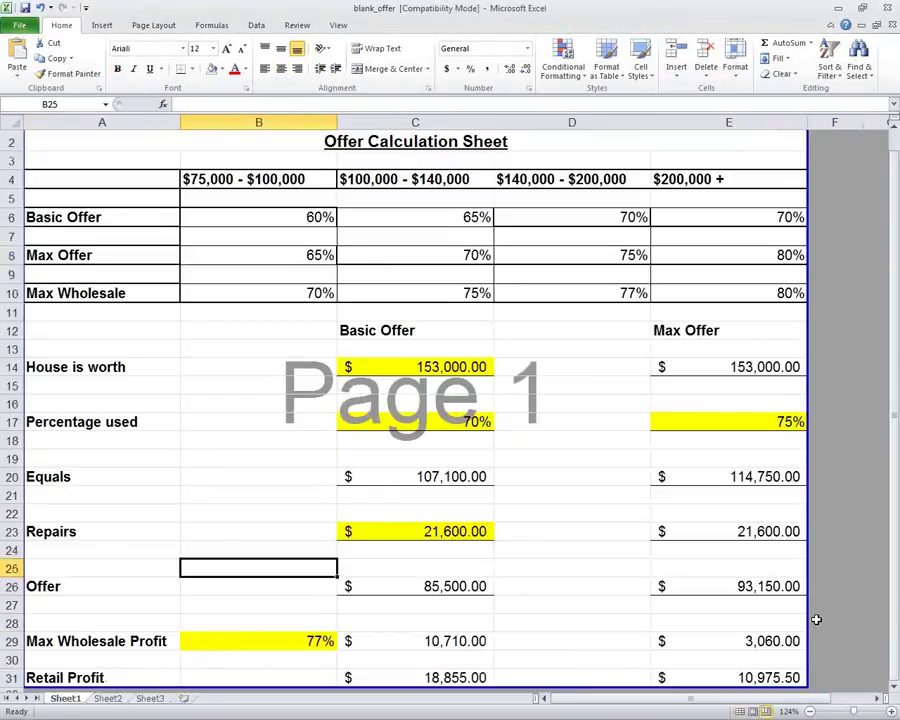
click(468, 587)
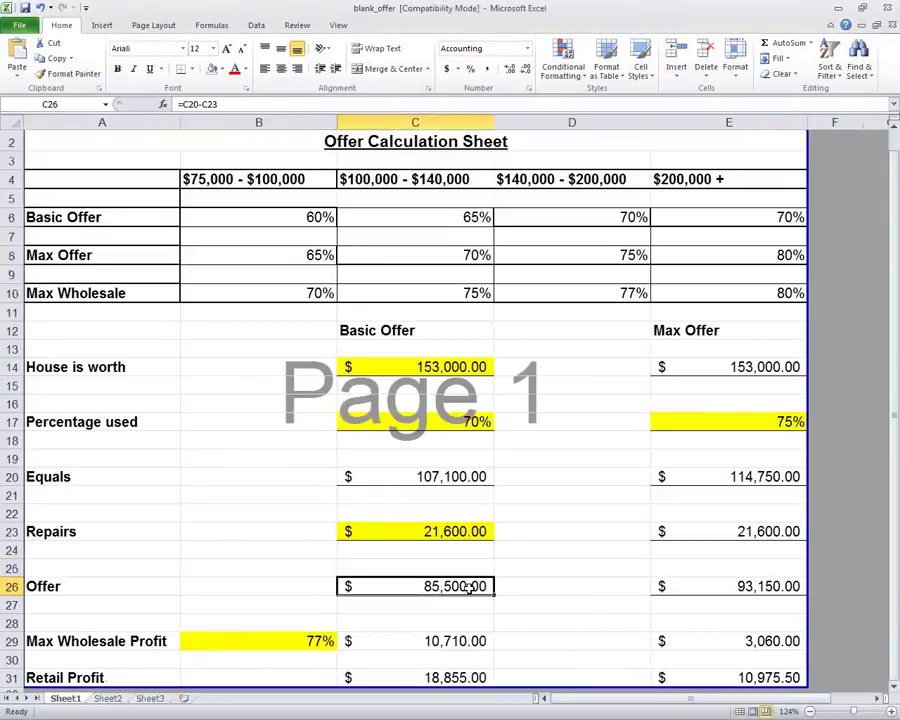
key(ctrl+Tab)
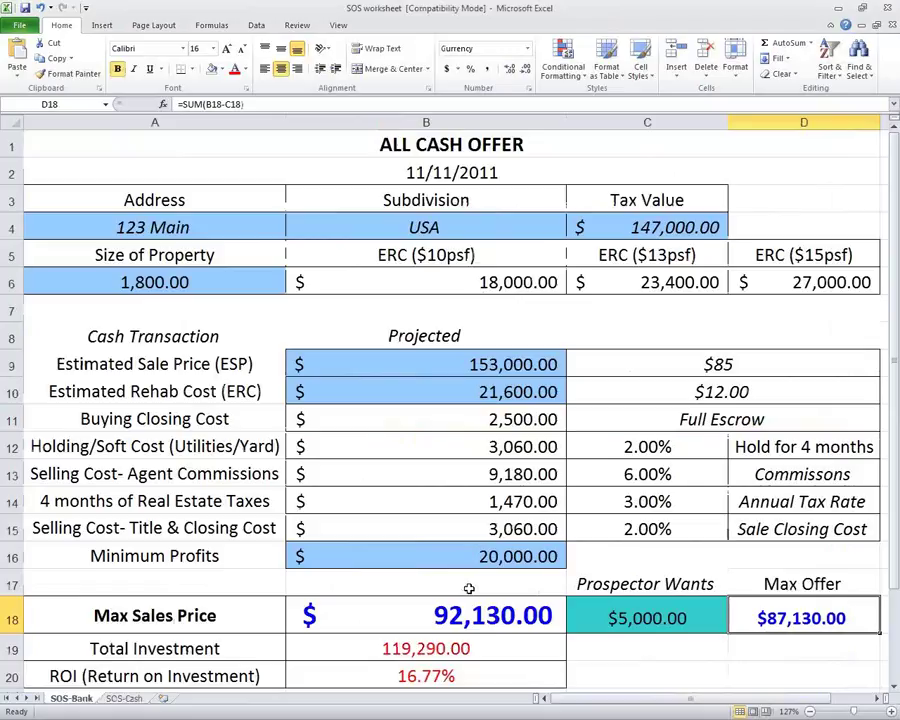
click(123, 699)
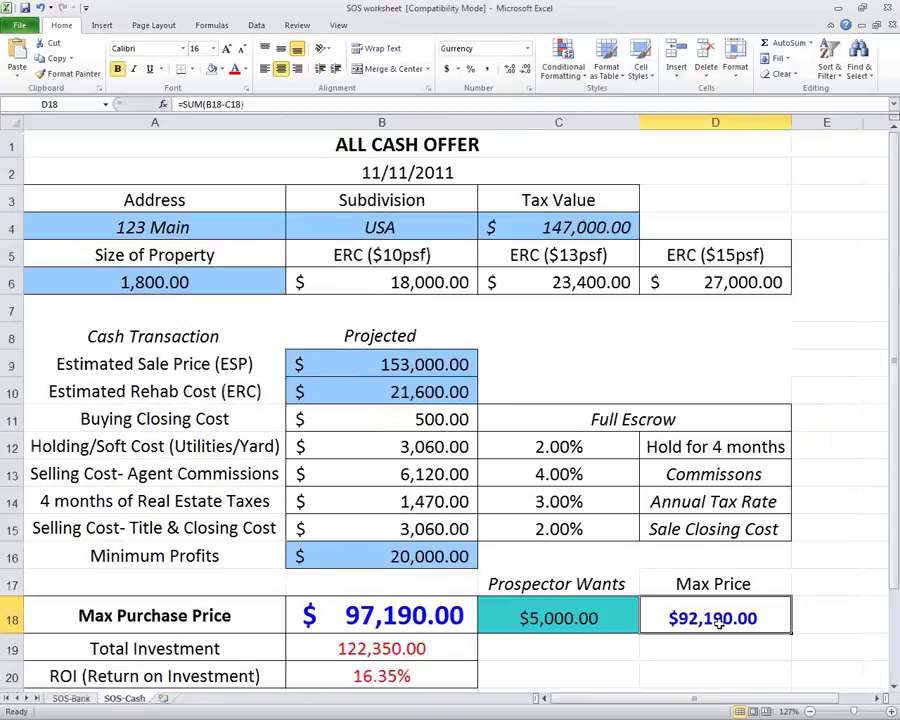
key(ctrl+Tab)
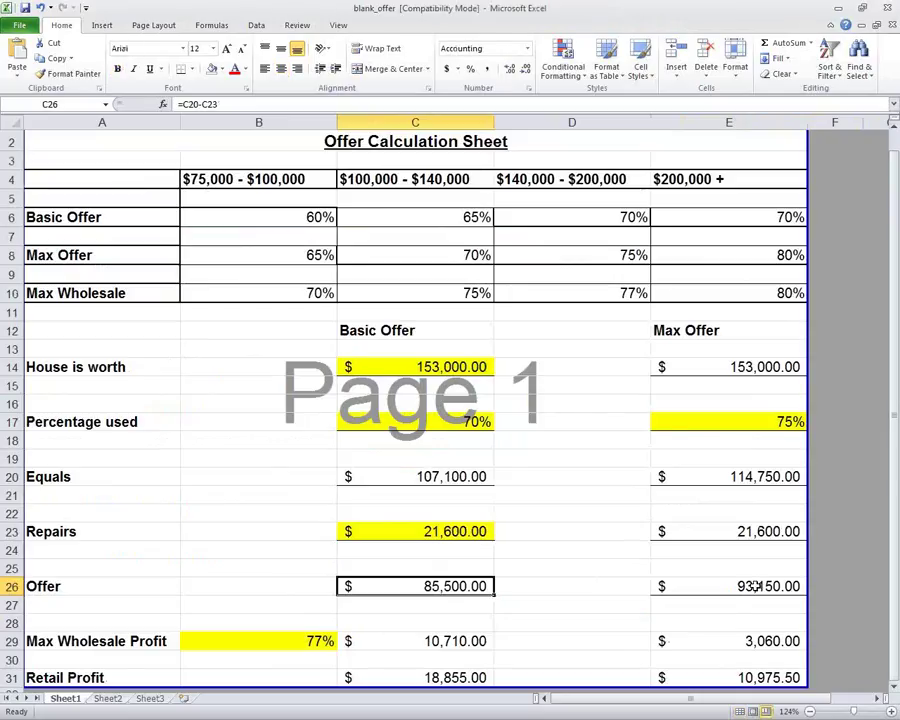
click(750, 587)
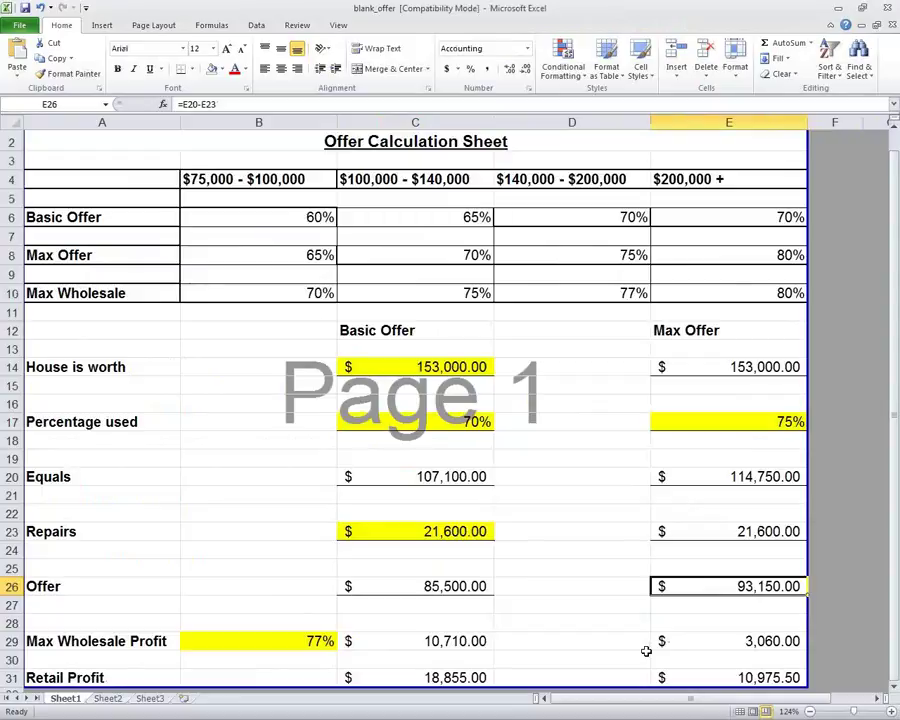
Set the House is worth value in C14 of the Basic Offer column to 125000
click(440, 367)
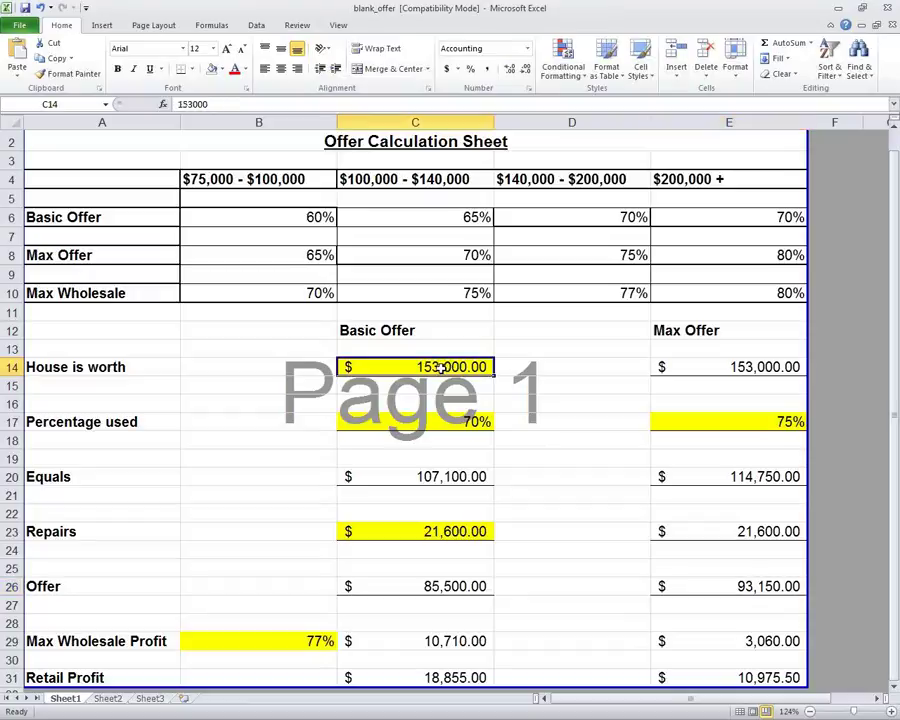
text(125000)
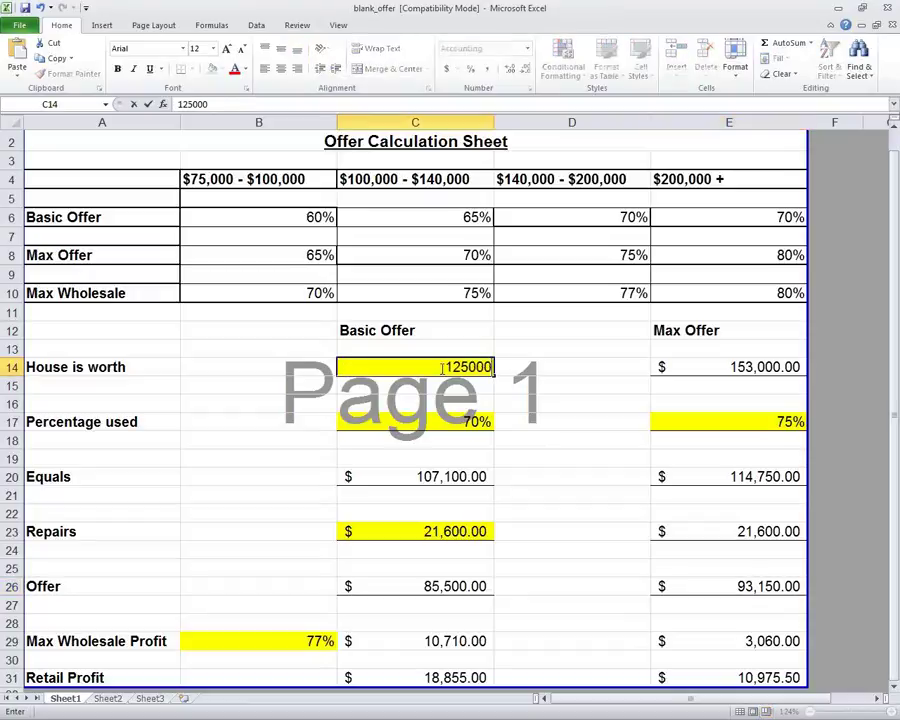
key(Return)
Set the Percentage used to 65% for the Basic Offer in C17 and 70% for the Max Offer in E17
click(462, 422)
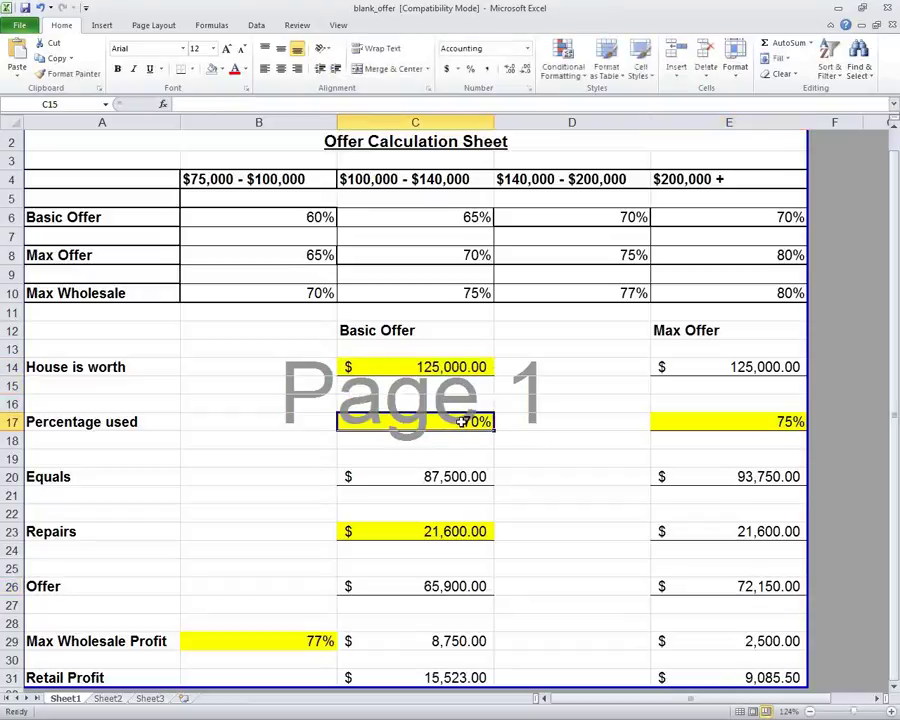
text(65)
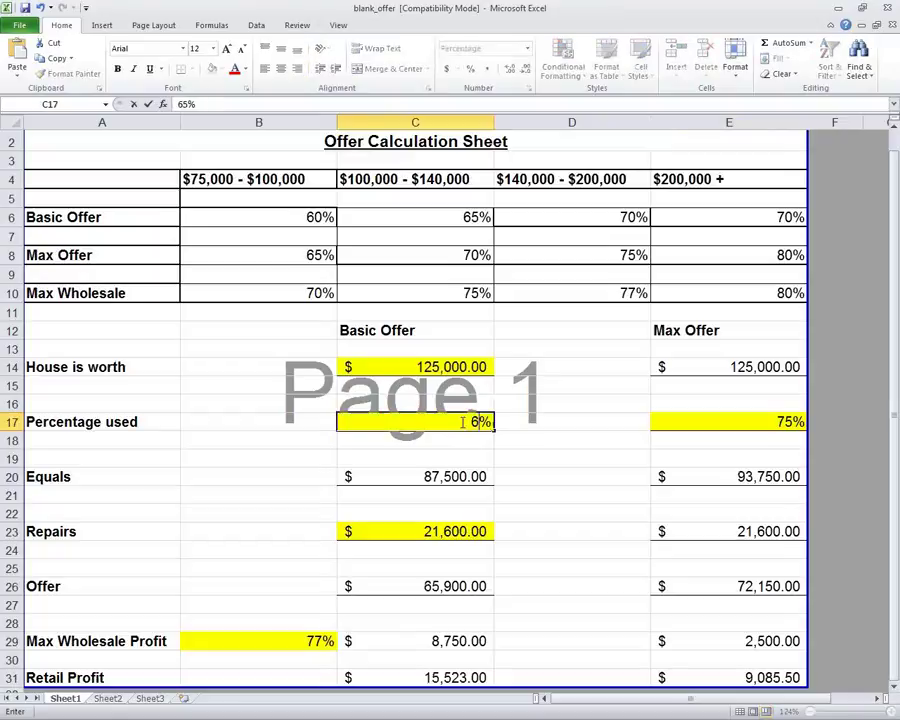
key(Tab)
key(Tab)
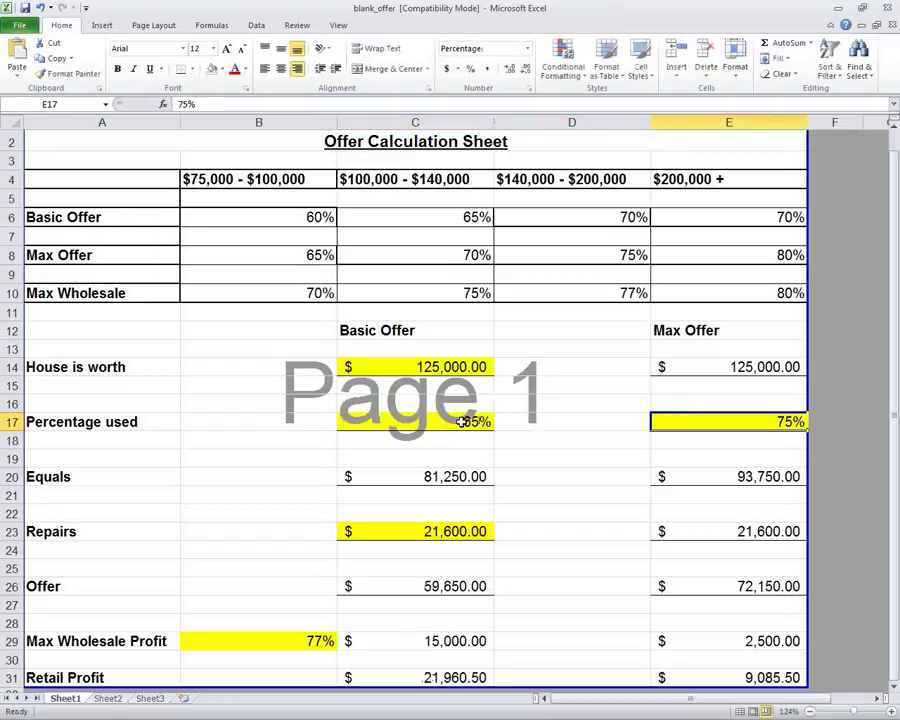
text(70)
key(Return)
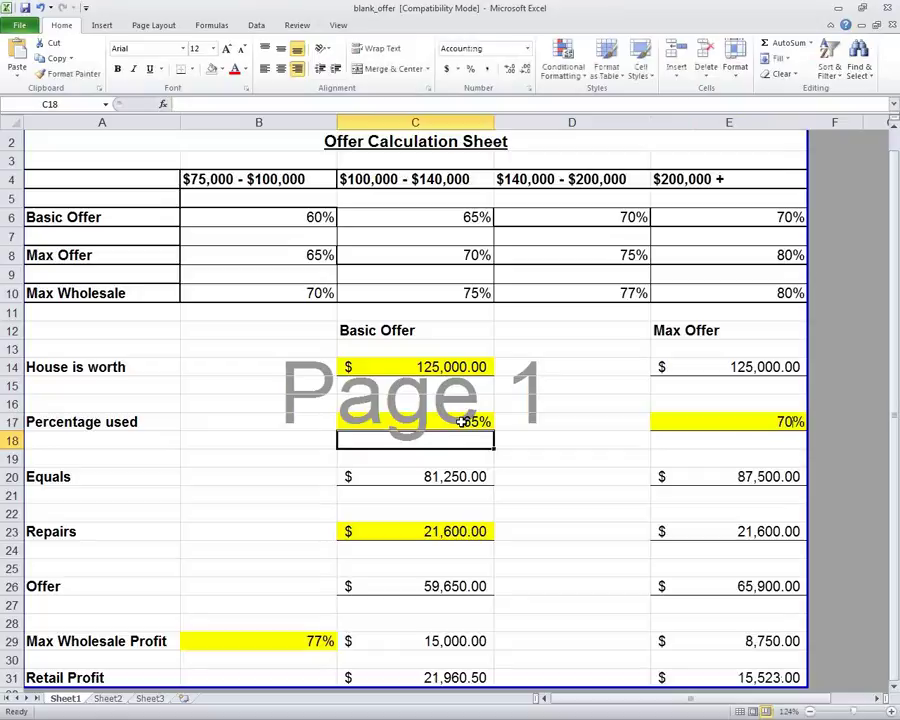
Set the Basic Offer Repairs amount in C23 to 20000
key(Down)
key(Down)
key(Down)
key(Down)
key(Down)
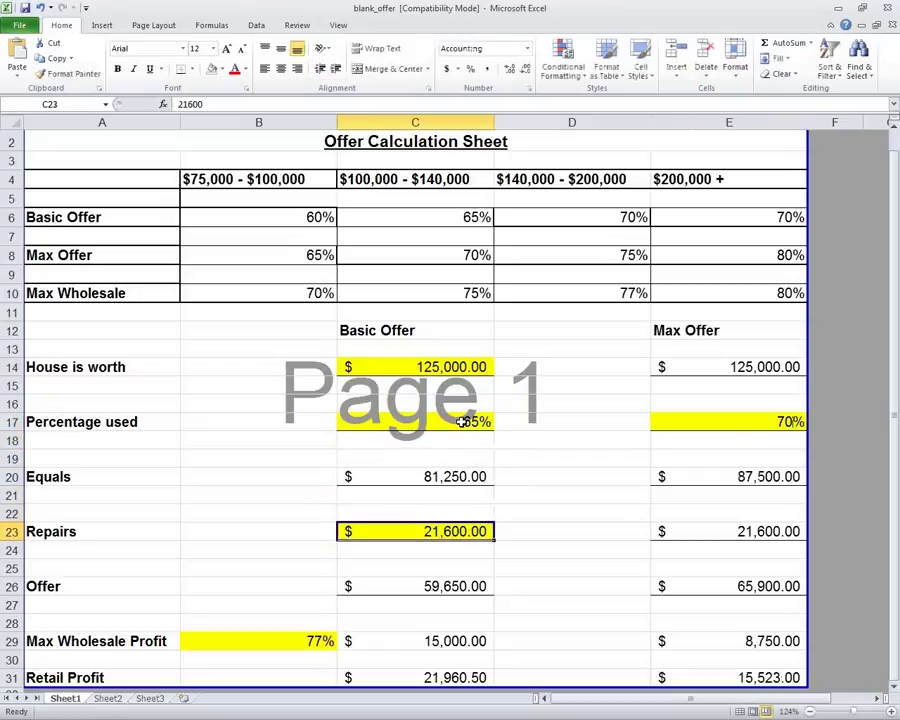
text(20000)
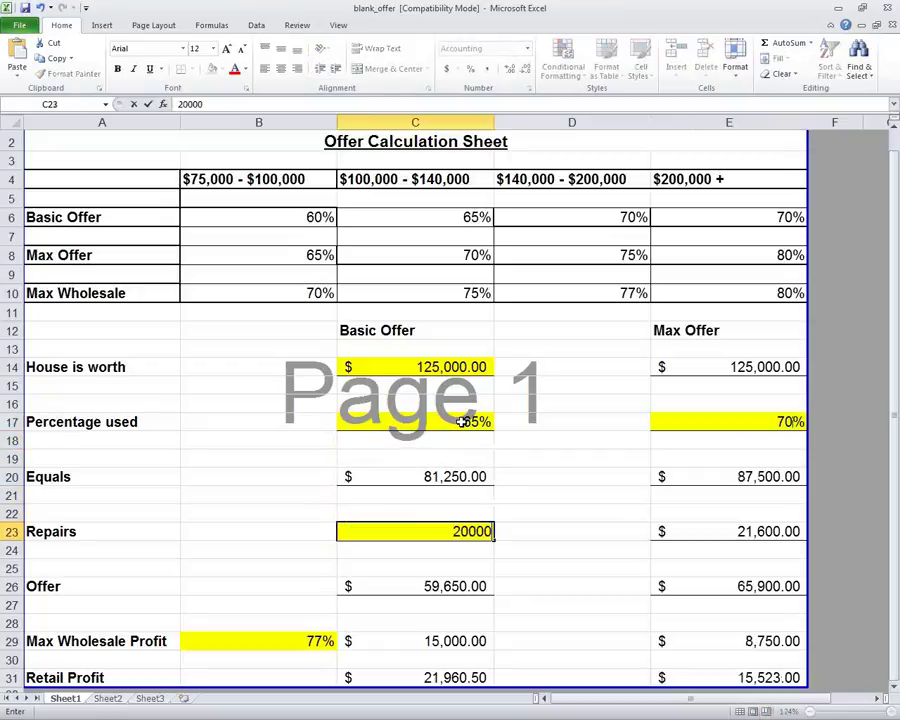
key(Tab)
Set the Max Wholesale Profit percentage in B29 to 72%
key(Down)
key(Down)
key(Down)
key(Down)
key(Down)
key(Left)
key(Left)
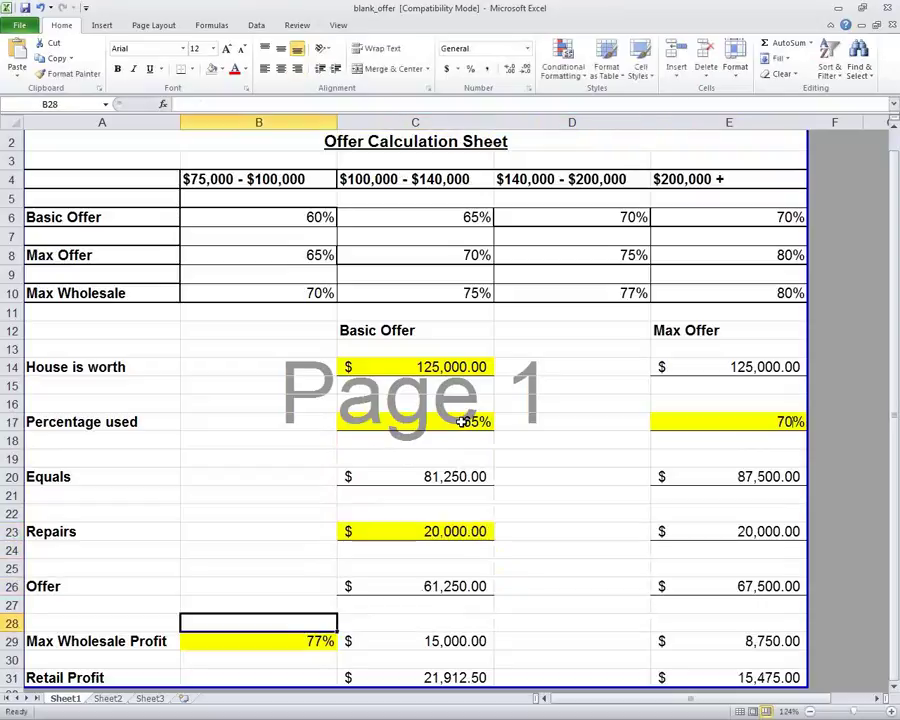
key(Down)
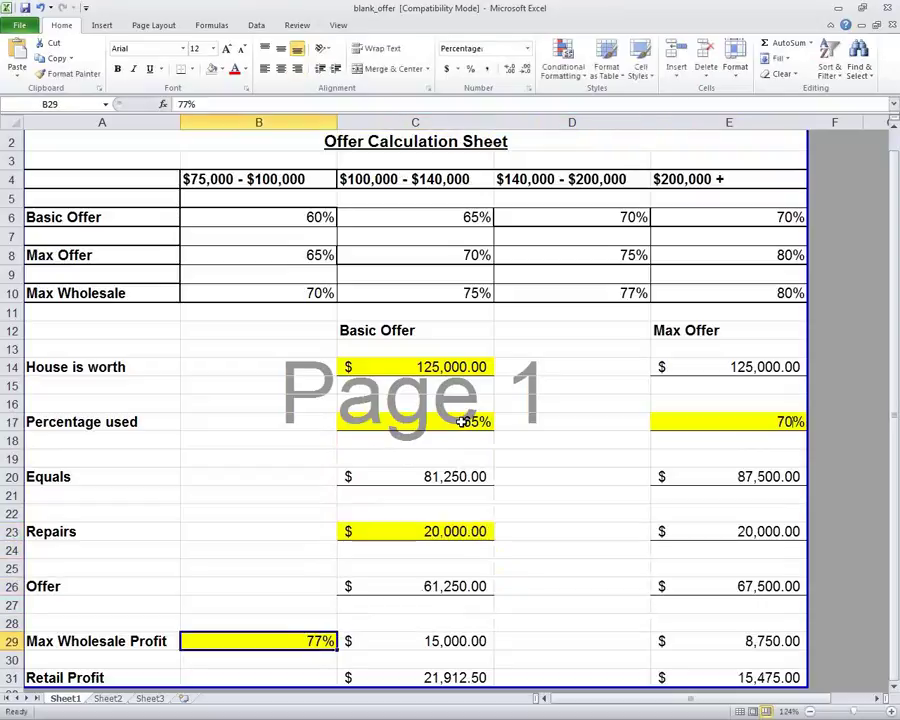
text(72)
key(Return)
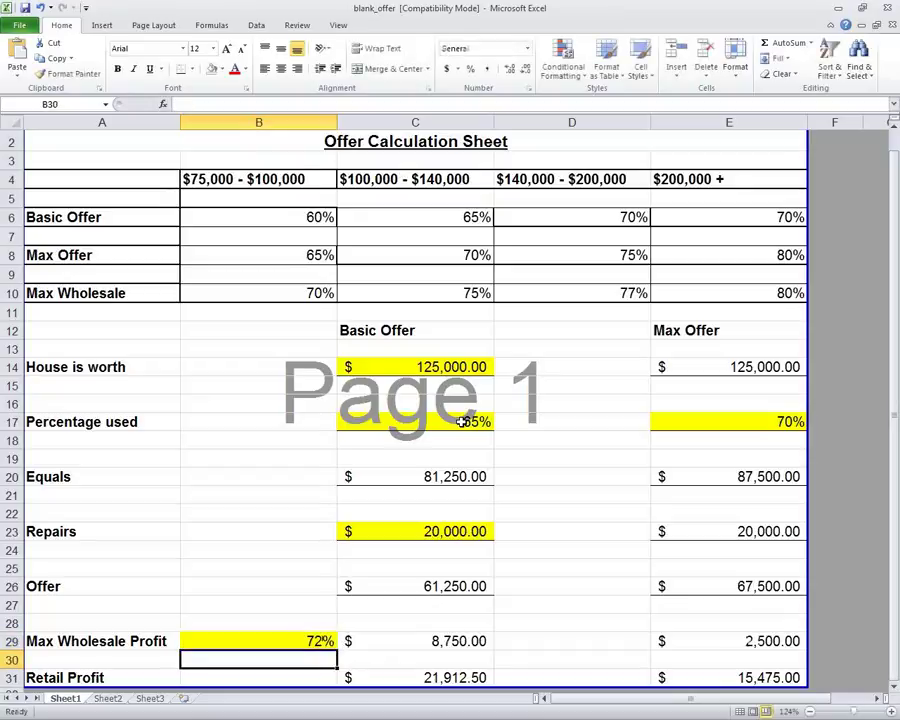
Set the Max Wholesale Profit percentage in B29 to 75%
key(Up)
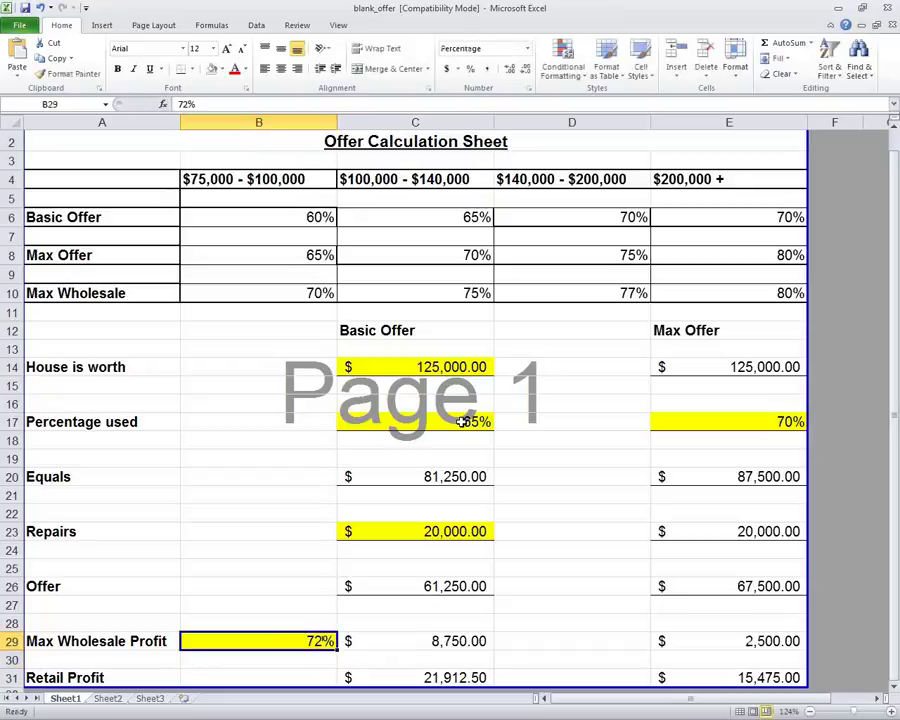
text(75)
key(Return)
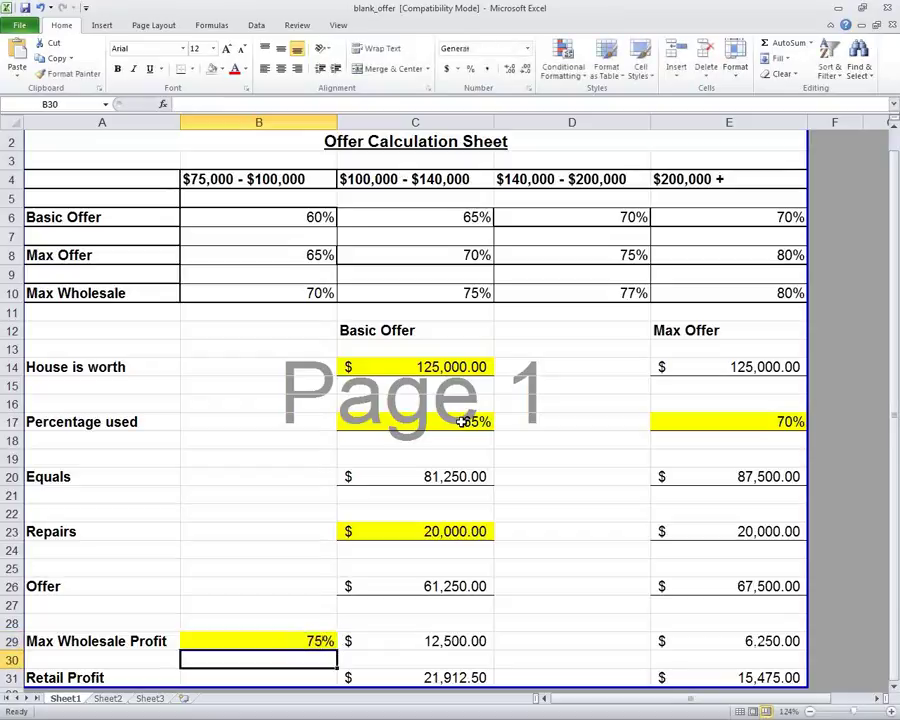
key(Right)
key(Up)
key(Right)
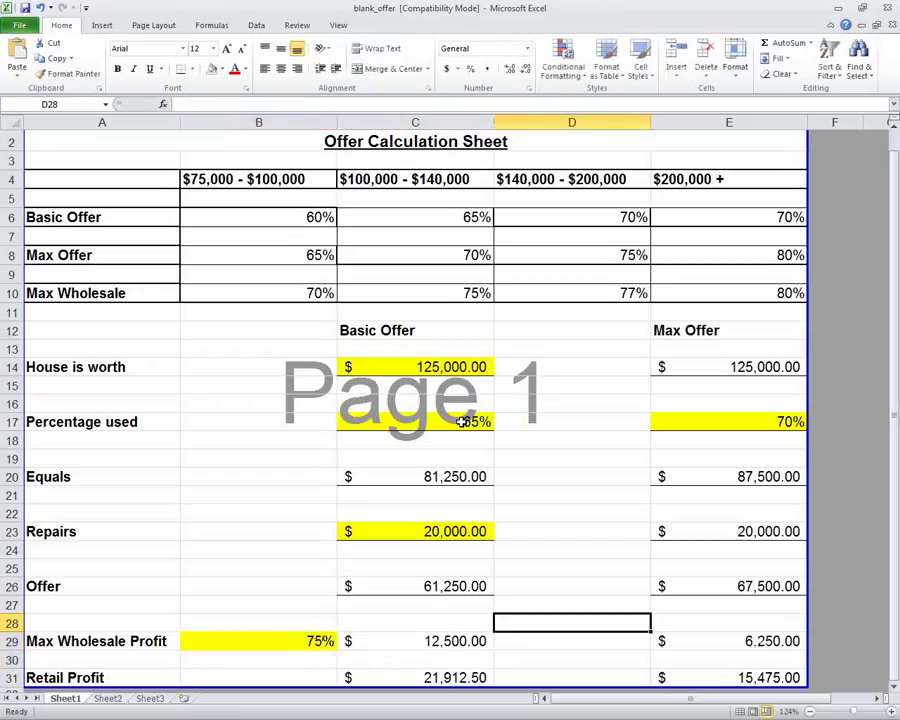
Examine the Offer amounts in C26 and E26 and the Max Wholesale Profit in E29 for both offer types
key(Up)
key(Up)
key(Up)
key(Left)
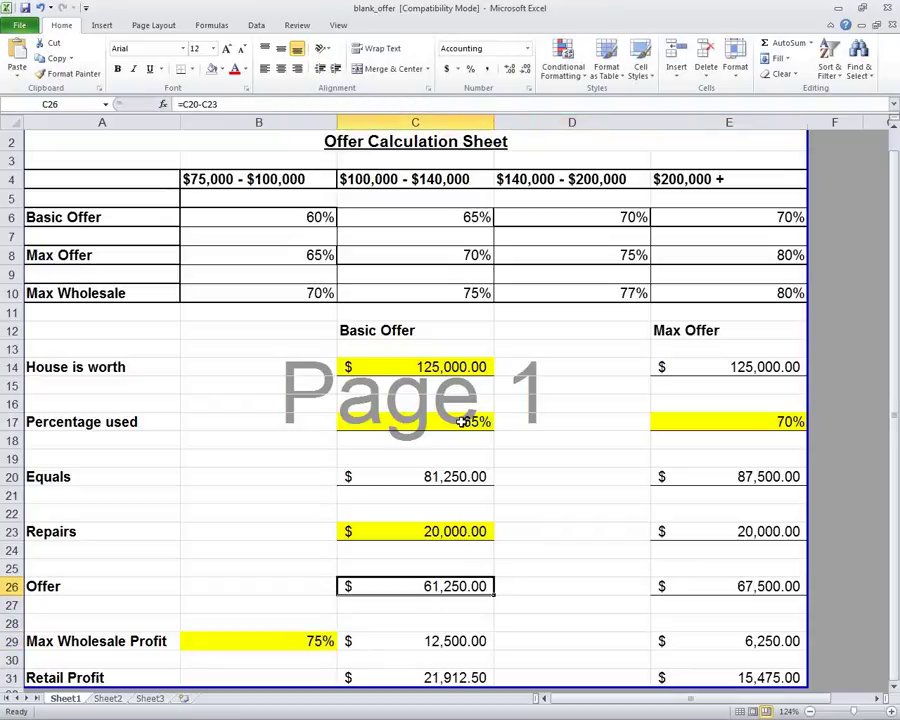
key(Right)
key(Right)
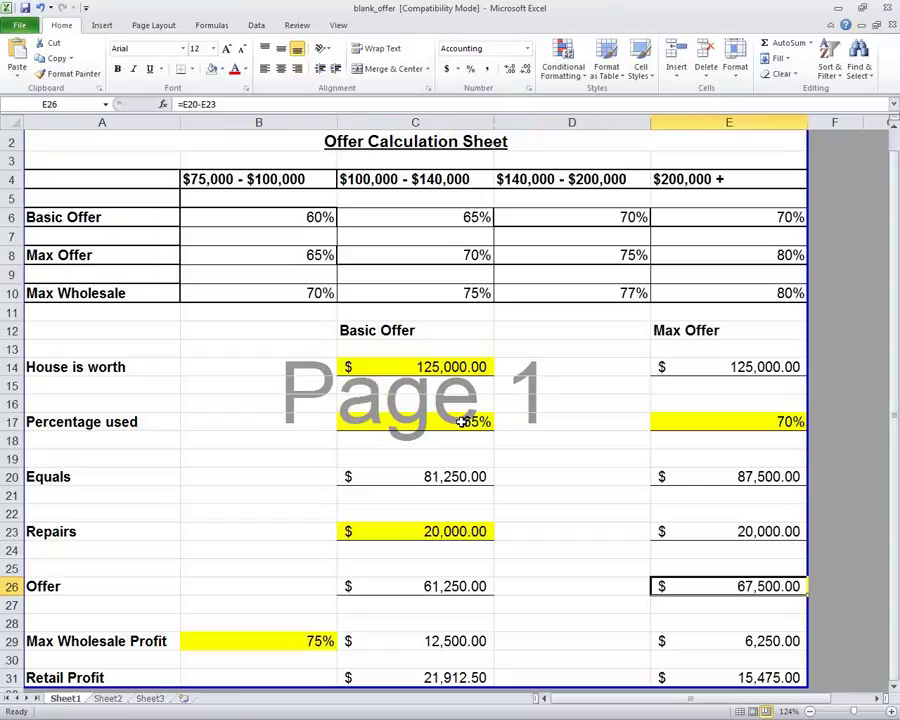
key(Down)
key(Down)
key(Down)
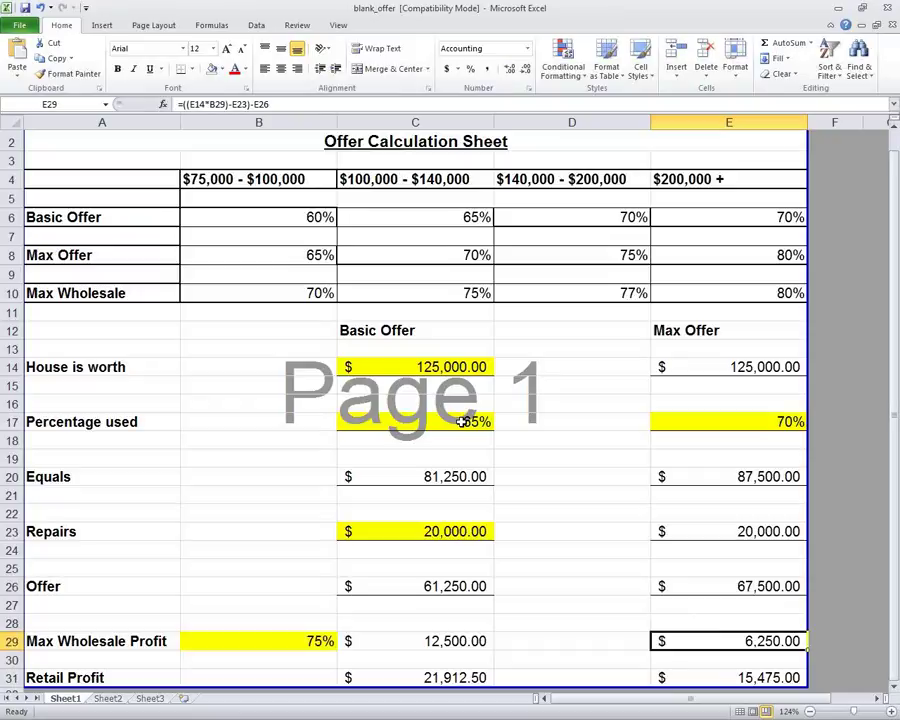
key(Left)
key(Left)
key(Up)
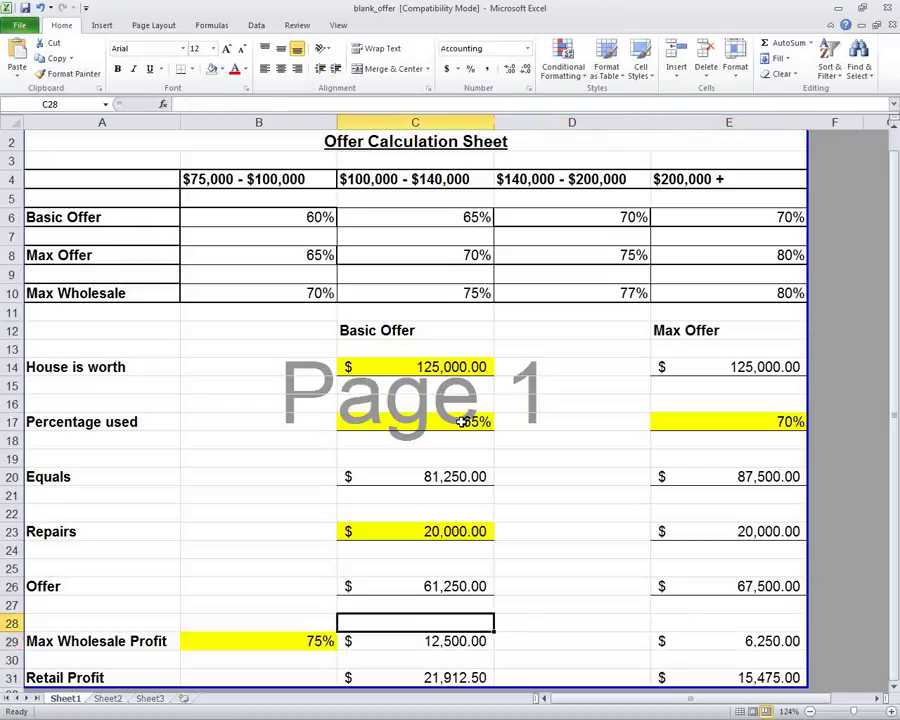
key(Up)
key(Up)
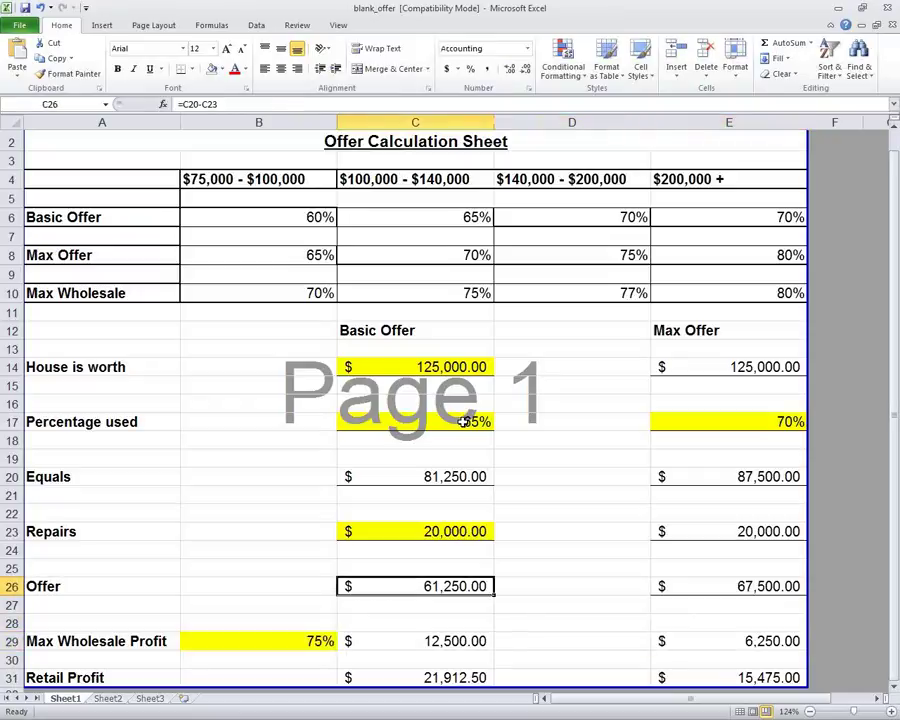
click(737, 586)
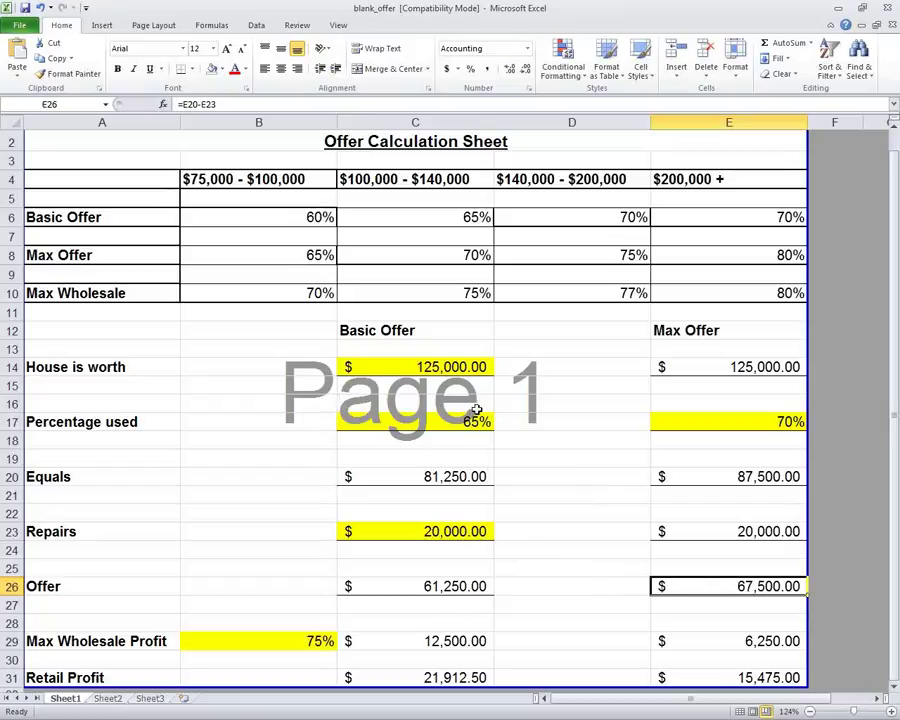
Switch to the SOS worksheet workbook and try 125 as the Estimated Sale Price on the SOS-Cash sheet, undoing the entry
key(ctrl+Tab)
click(352, 366)
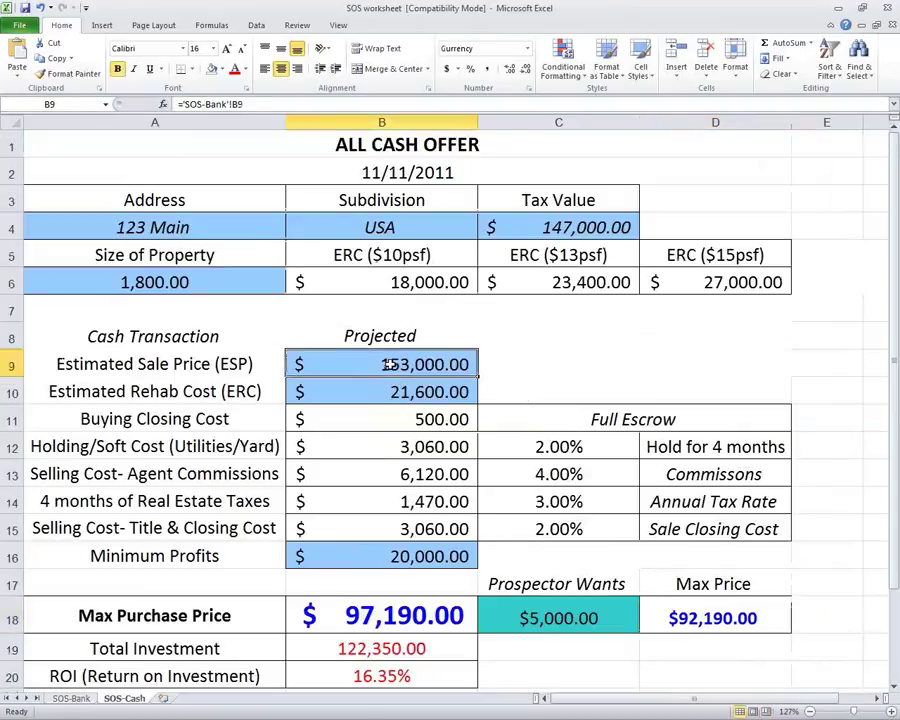
text(125)
key(Return)
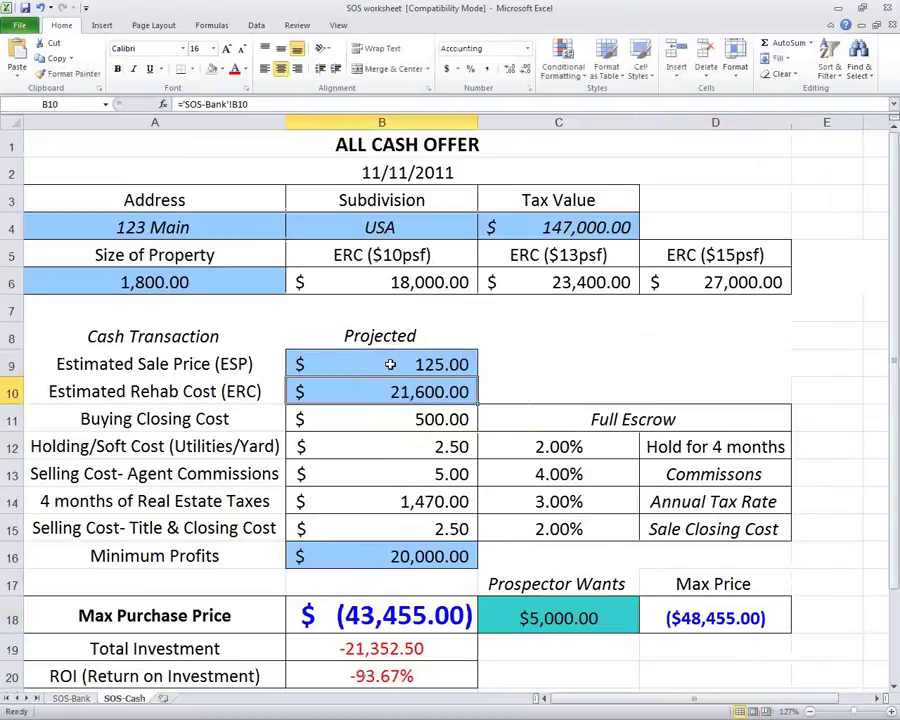
key(ctrl+z)
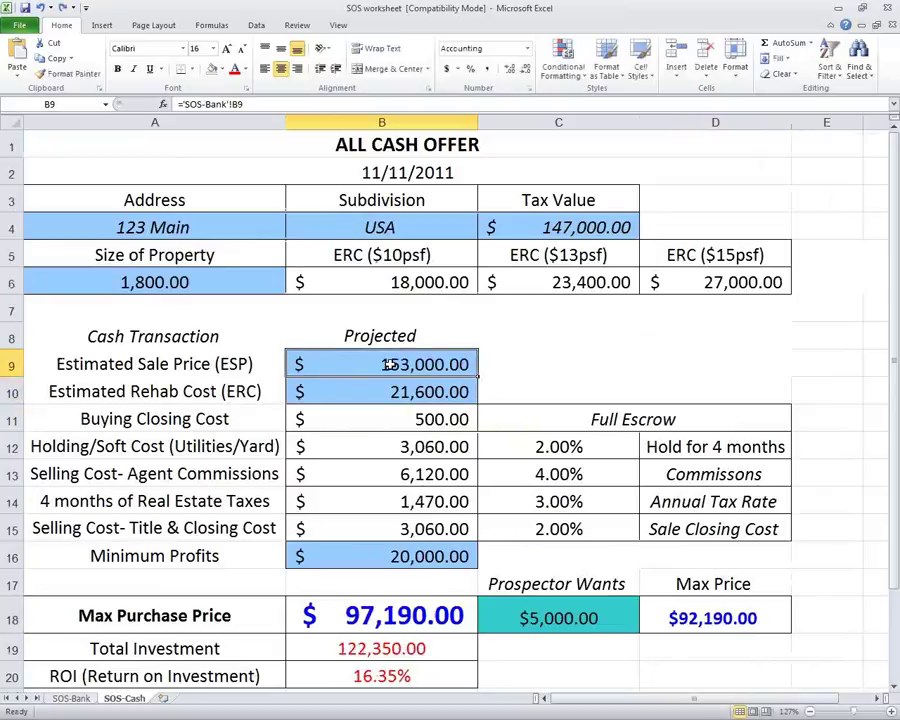
On the SOS-Bank sheet, set the Estimated Sale Price in B9 to 125000 and the Estimated Rehab Cost in B10 to 20000
click(71, 698)
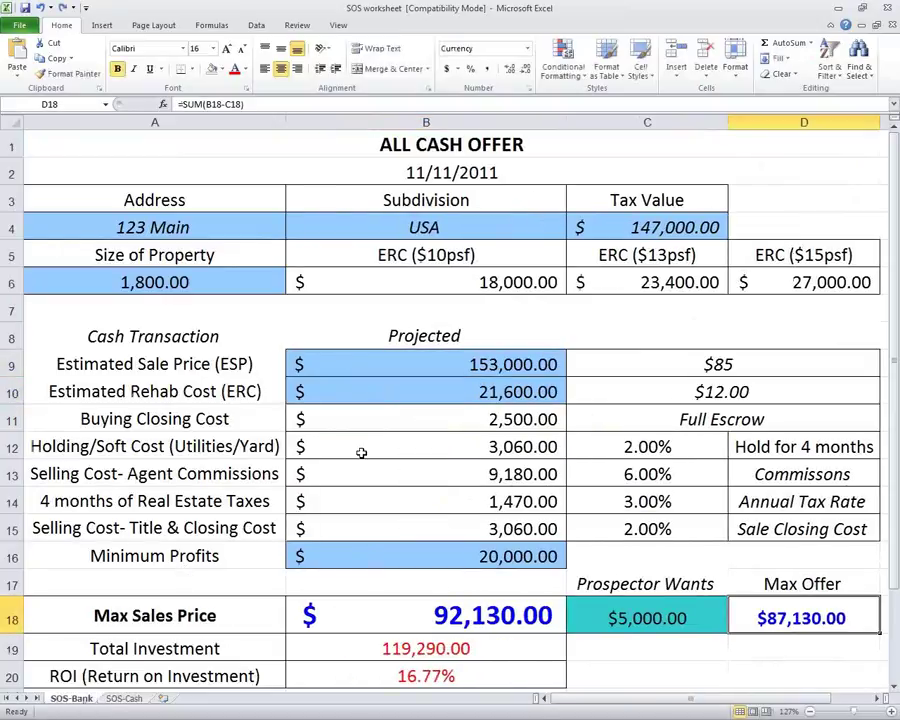
click(478, 364)
text(125000)
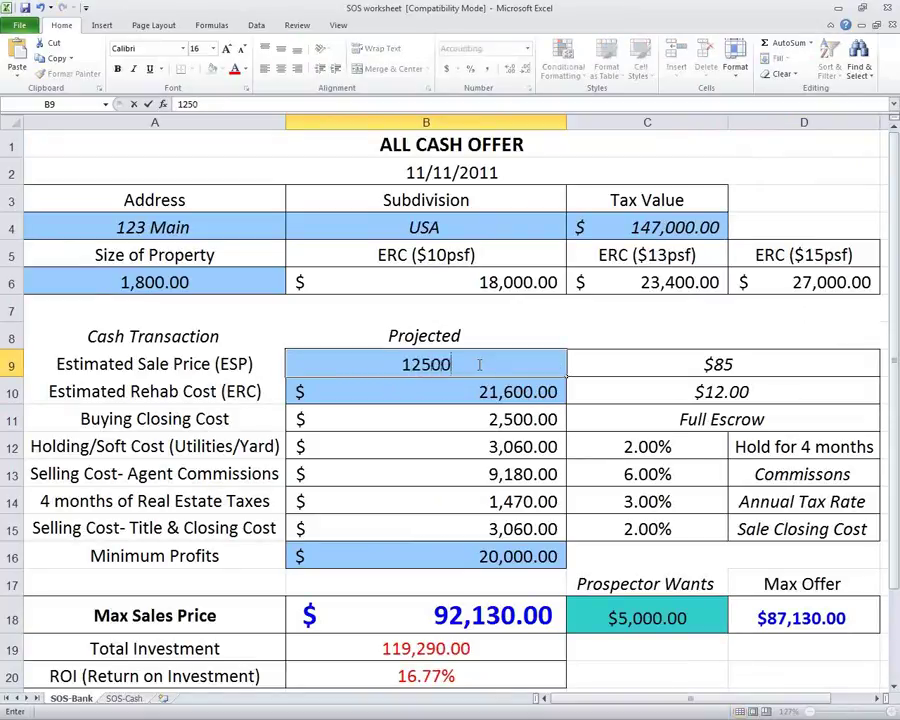
key(Return)
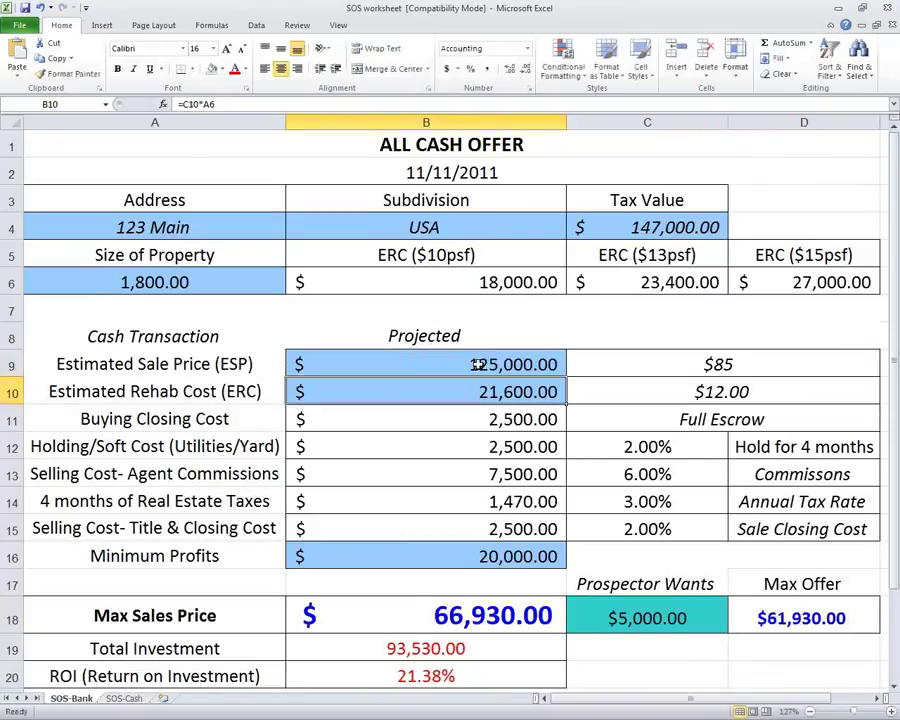
text(20000)
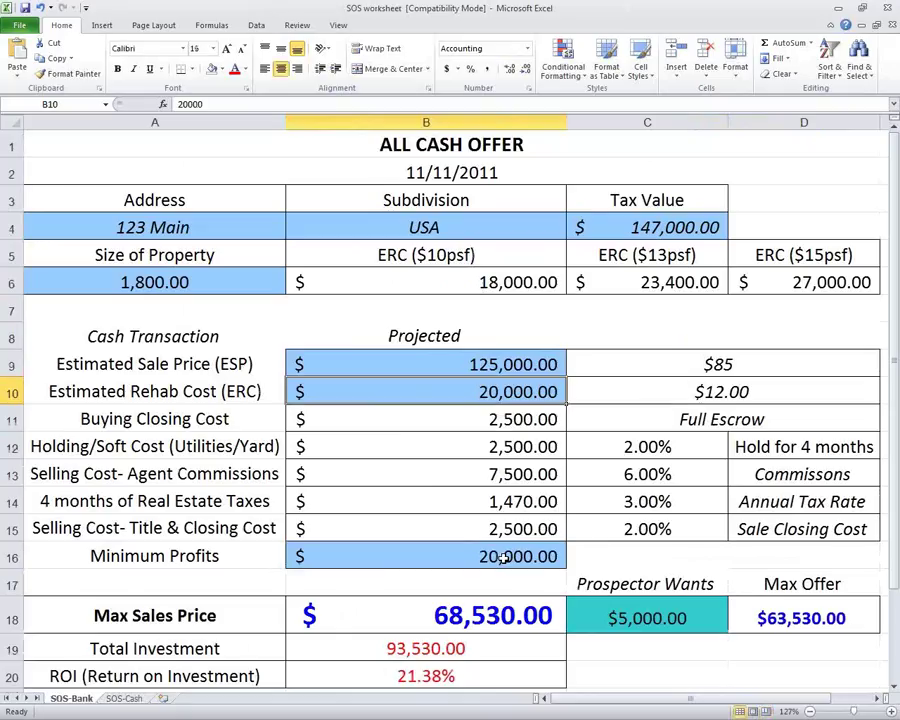
Set the Minimum Profits in B16 to 15000 and compare the sheet's Max Sales Price and Max Offer with the Offer Calculation Sheet in blank_offer
click(501, 558)
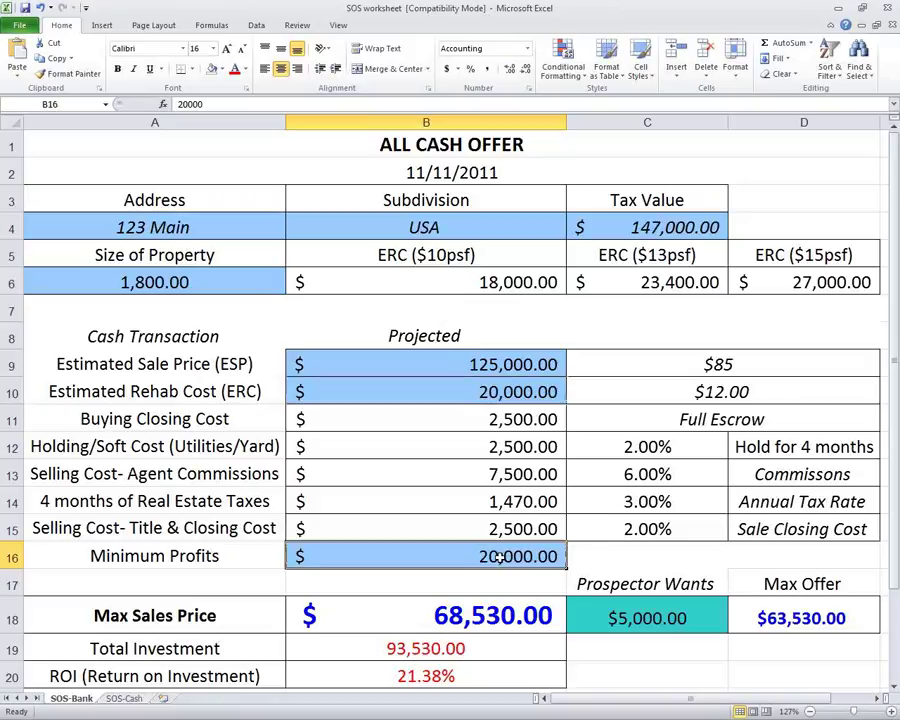
text(15,000)
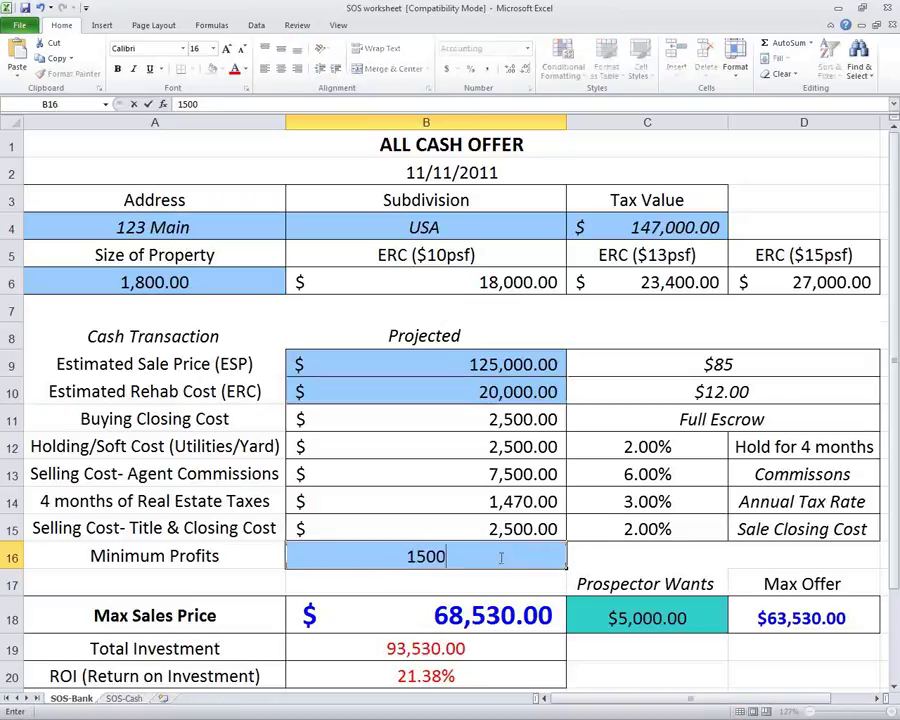
key(Return)
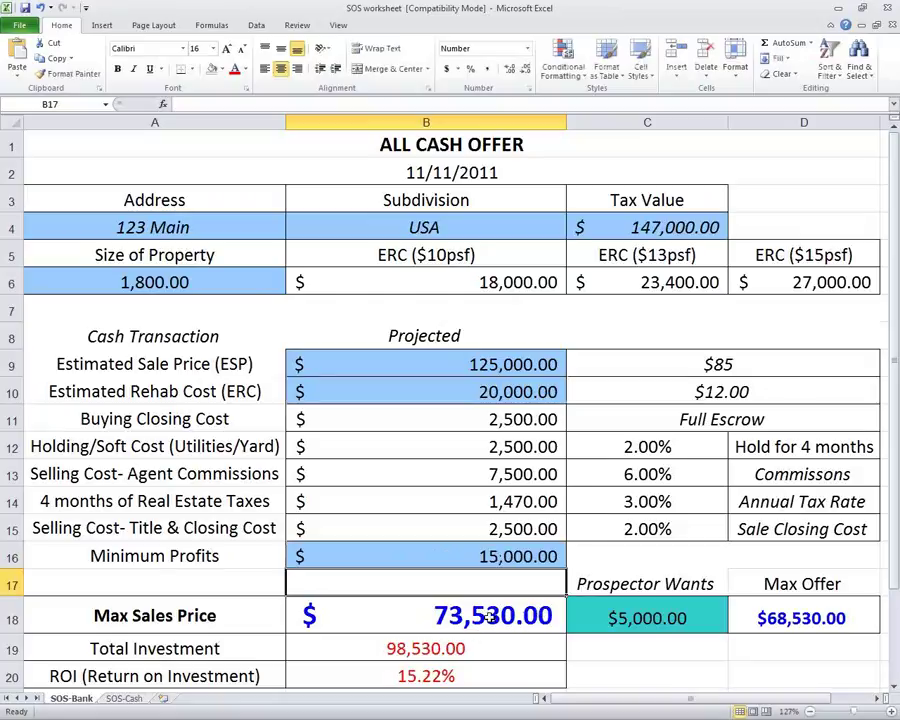
click(478, 630)
key(ctrl+Tab)
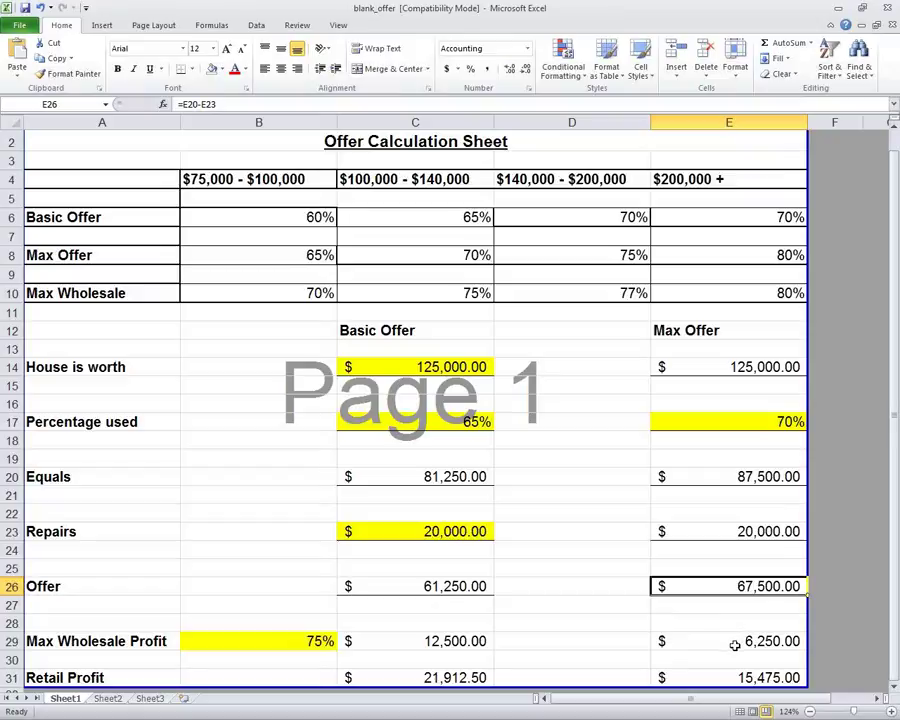
key(ctrl+Tab)
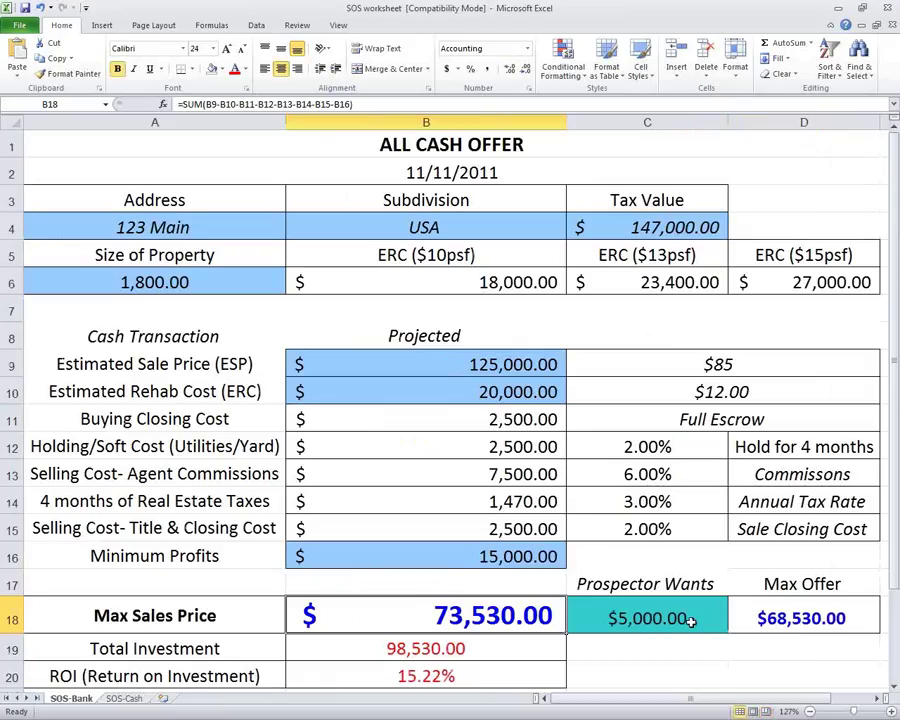
click(795, 620)
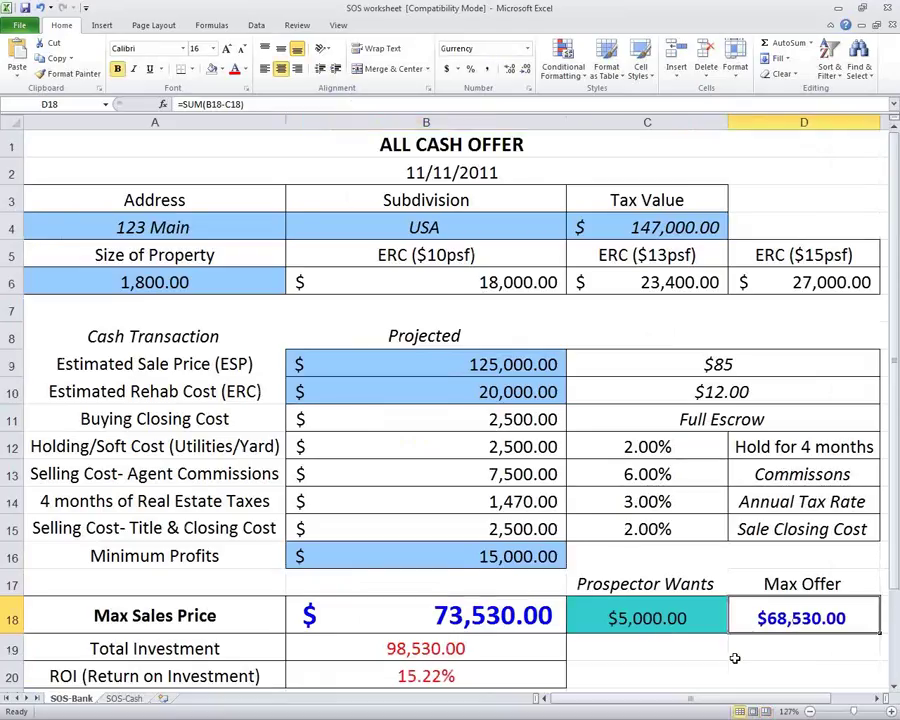
In the blank_offer workbook, set the Max Wholesale Profit percentage in B29 to 70%
key(ctrl+Tab)
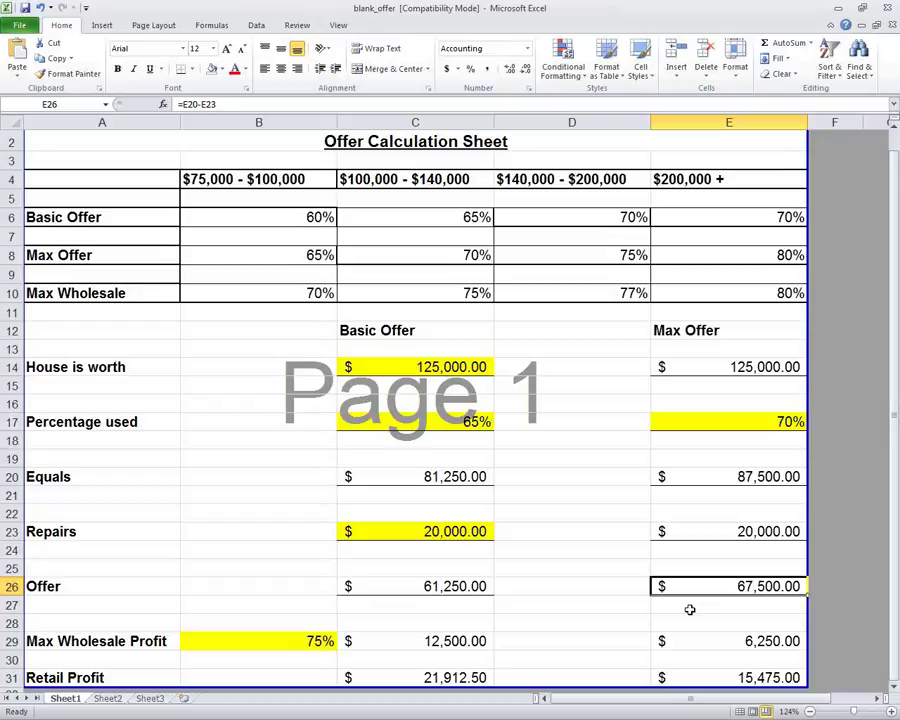
click(300, 646)
text(70)
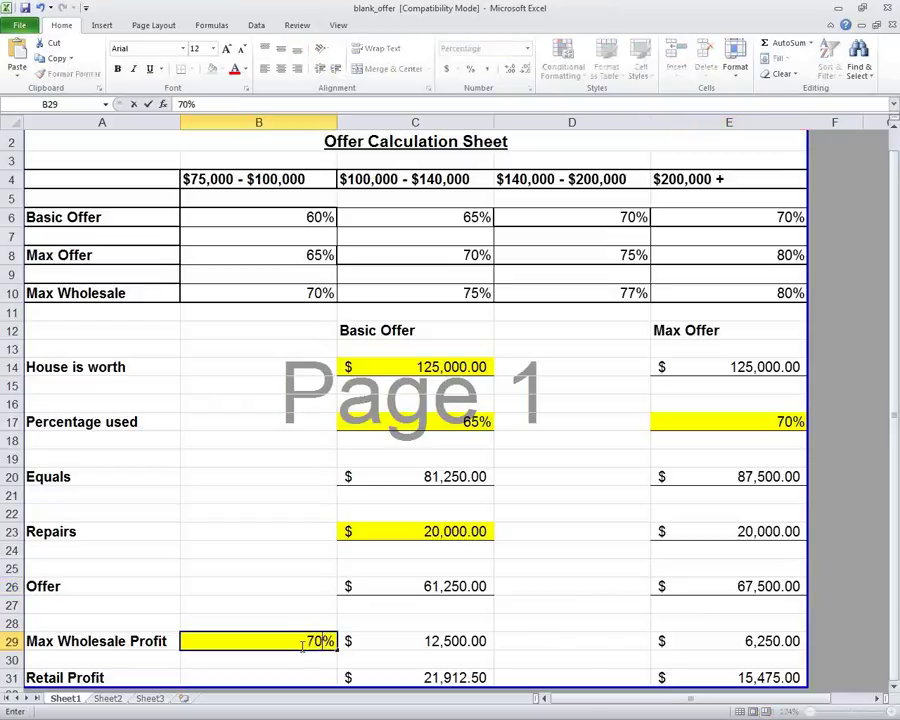
key(Return)
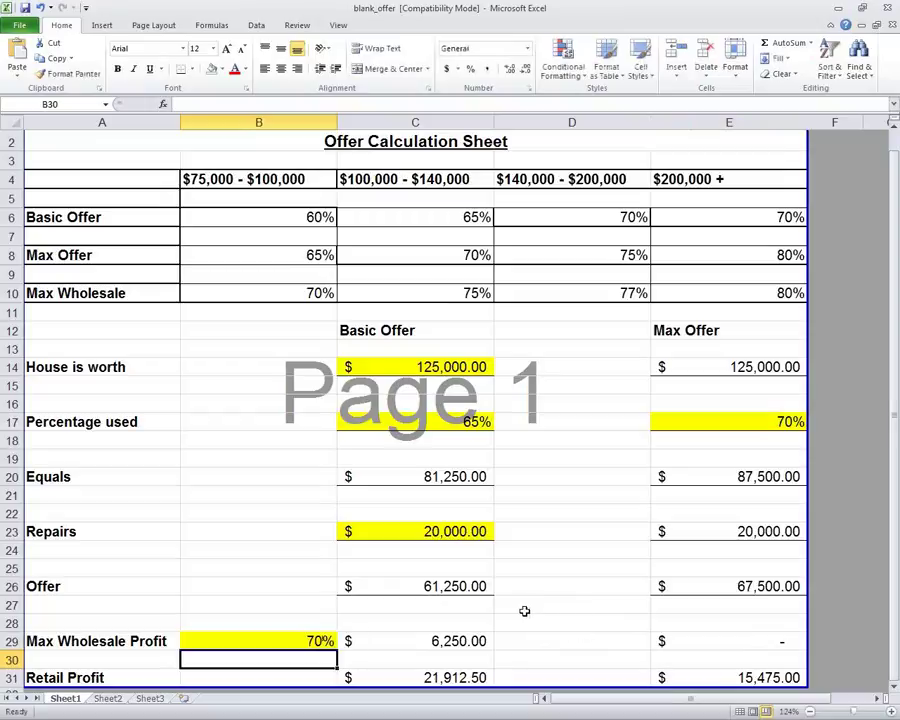
Set the Max Wholesale Profit percentage in B29 to 73%
click(330, 637)
text(73)
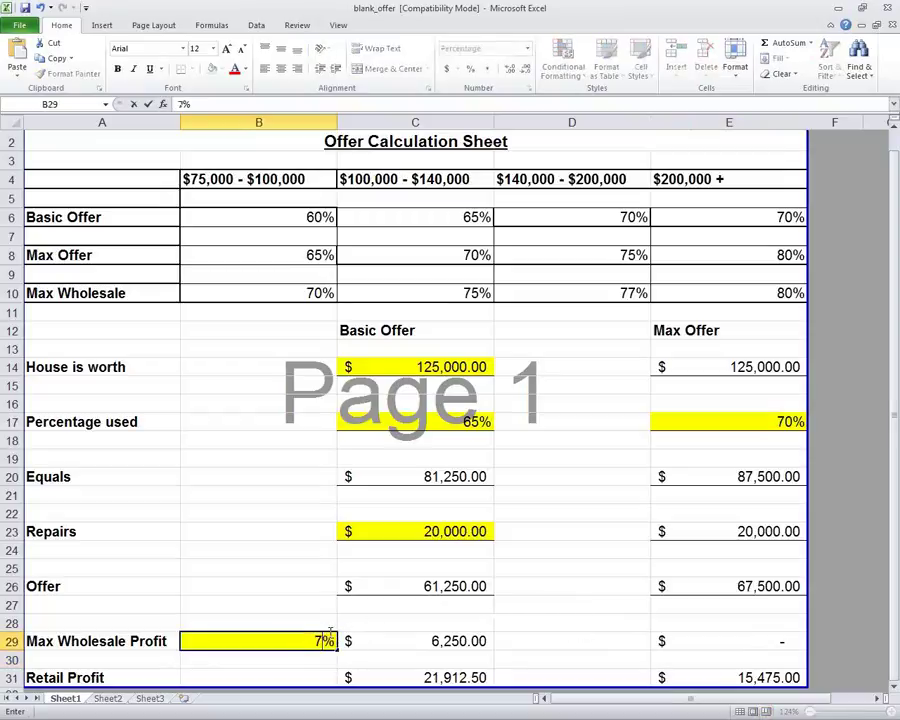
key(Return)
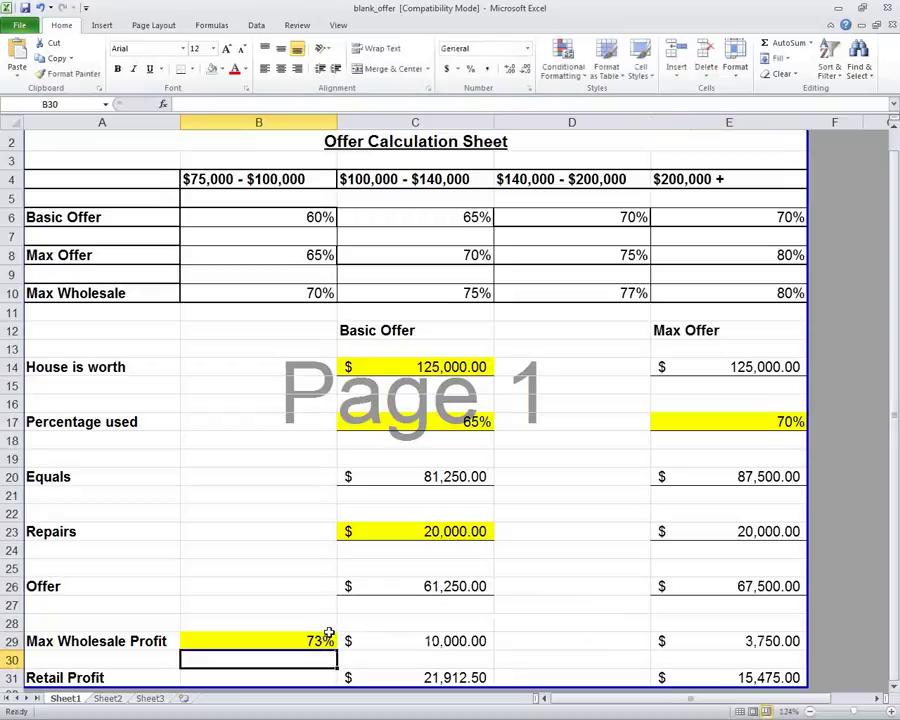
click(607, 643)
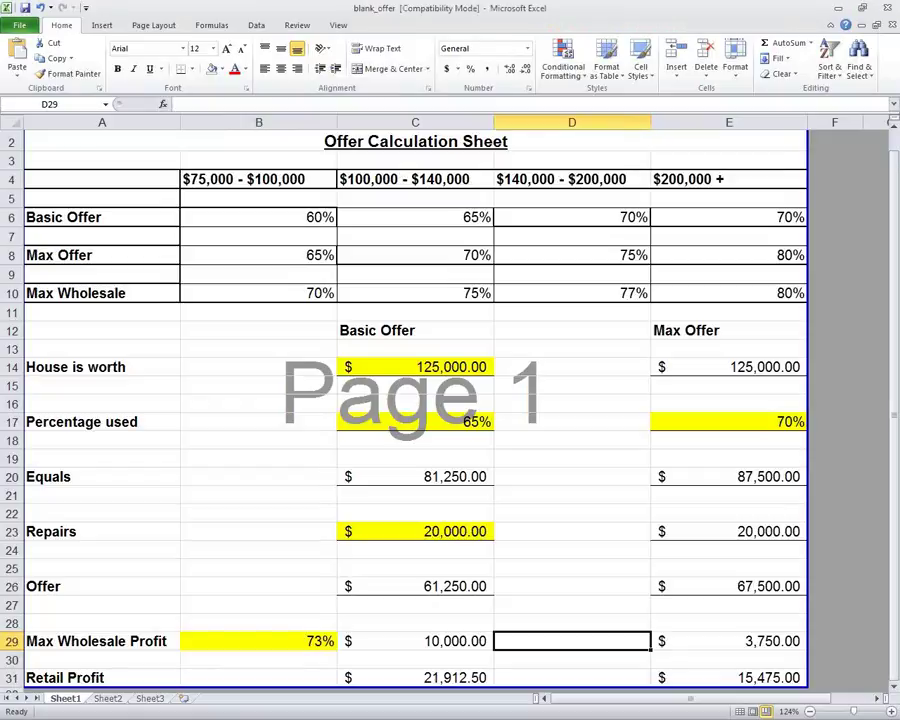
Close the blank_offer workbook and save its changes
click(888, 9)
click(390, 384)
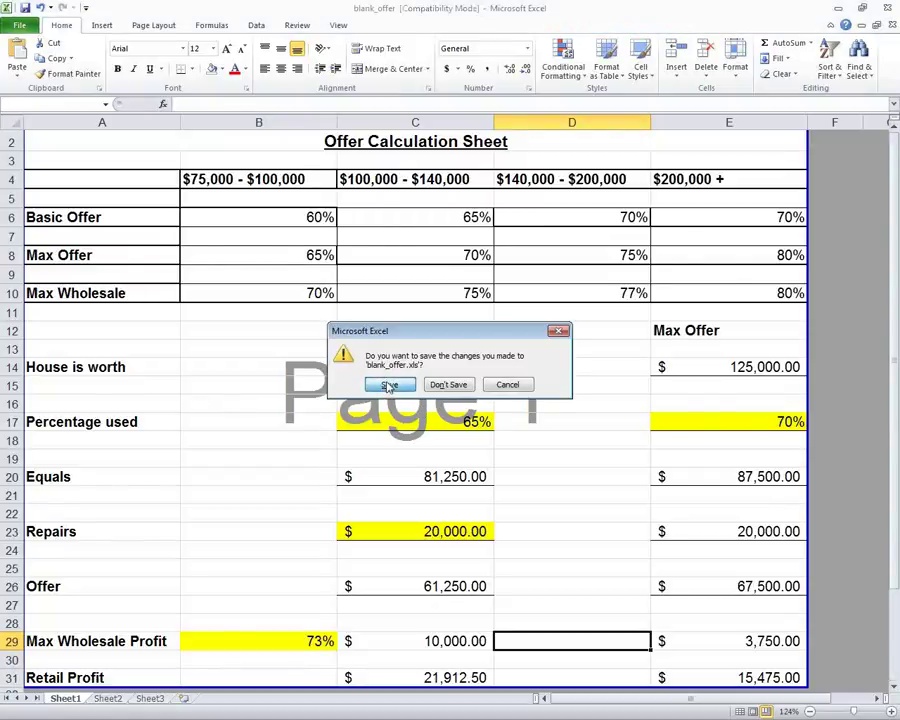